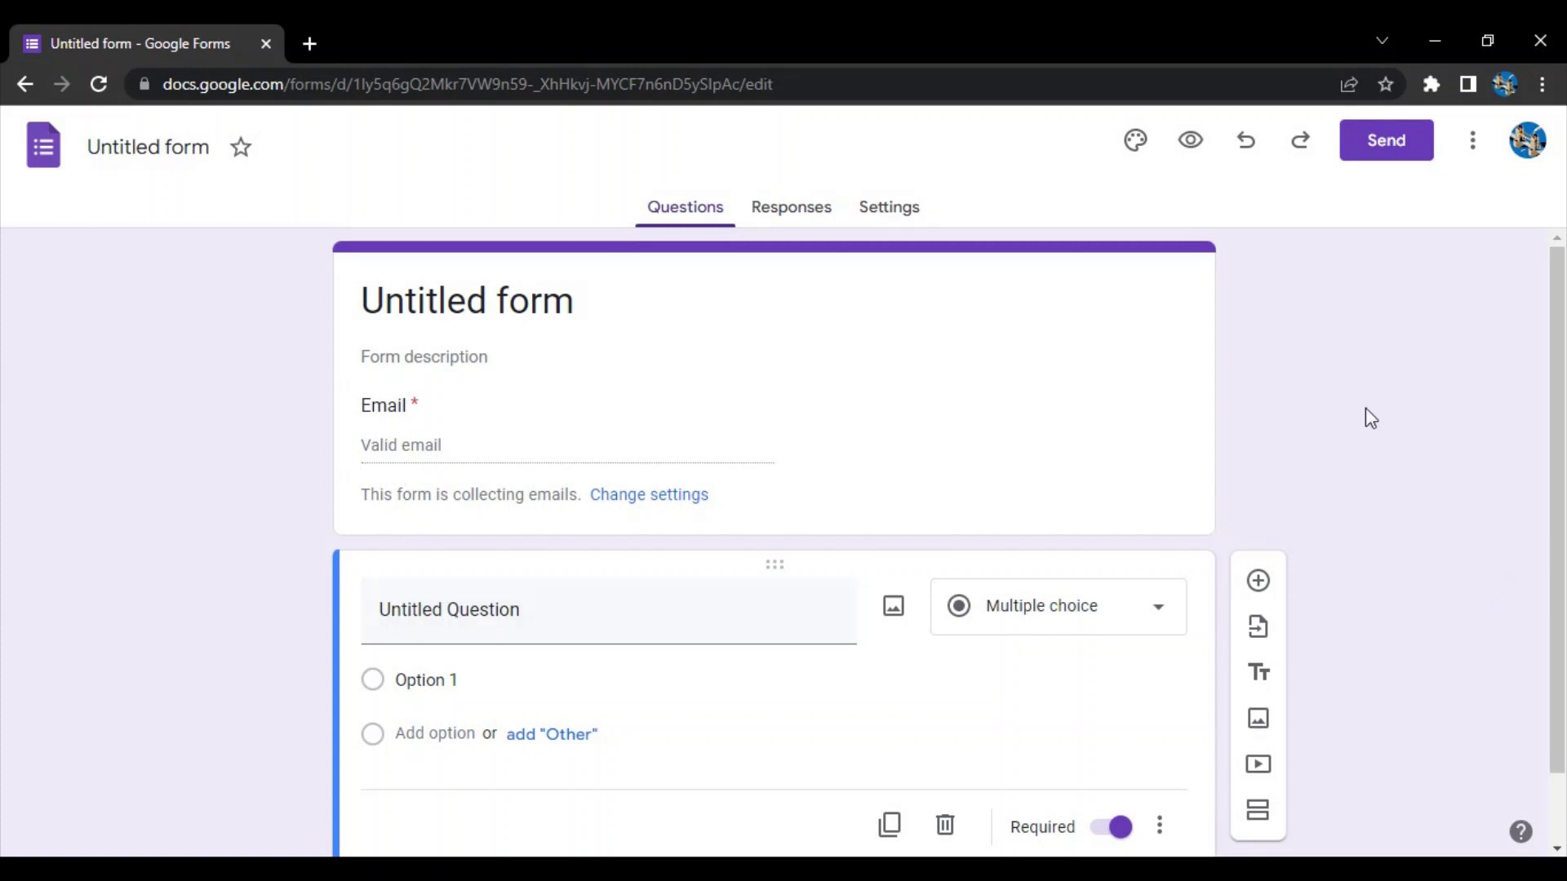
# - Replace the first question's Untitled Question title with 'Choose 1 option'
pyautogui.scroll(-1, 1365, 409)
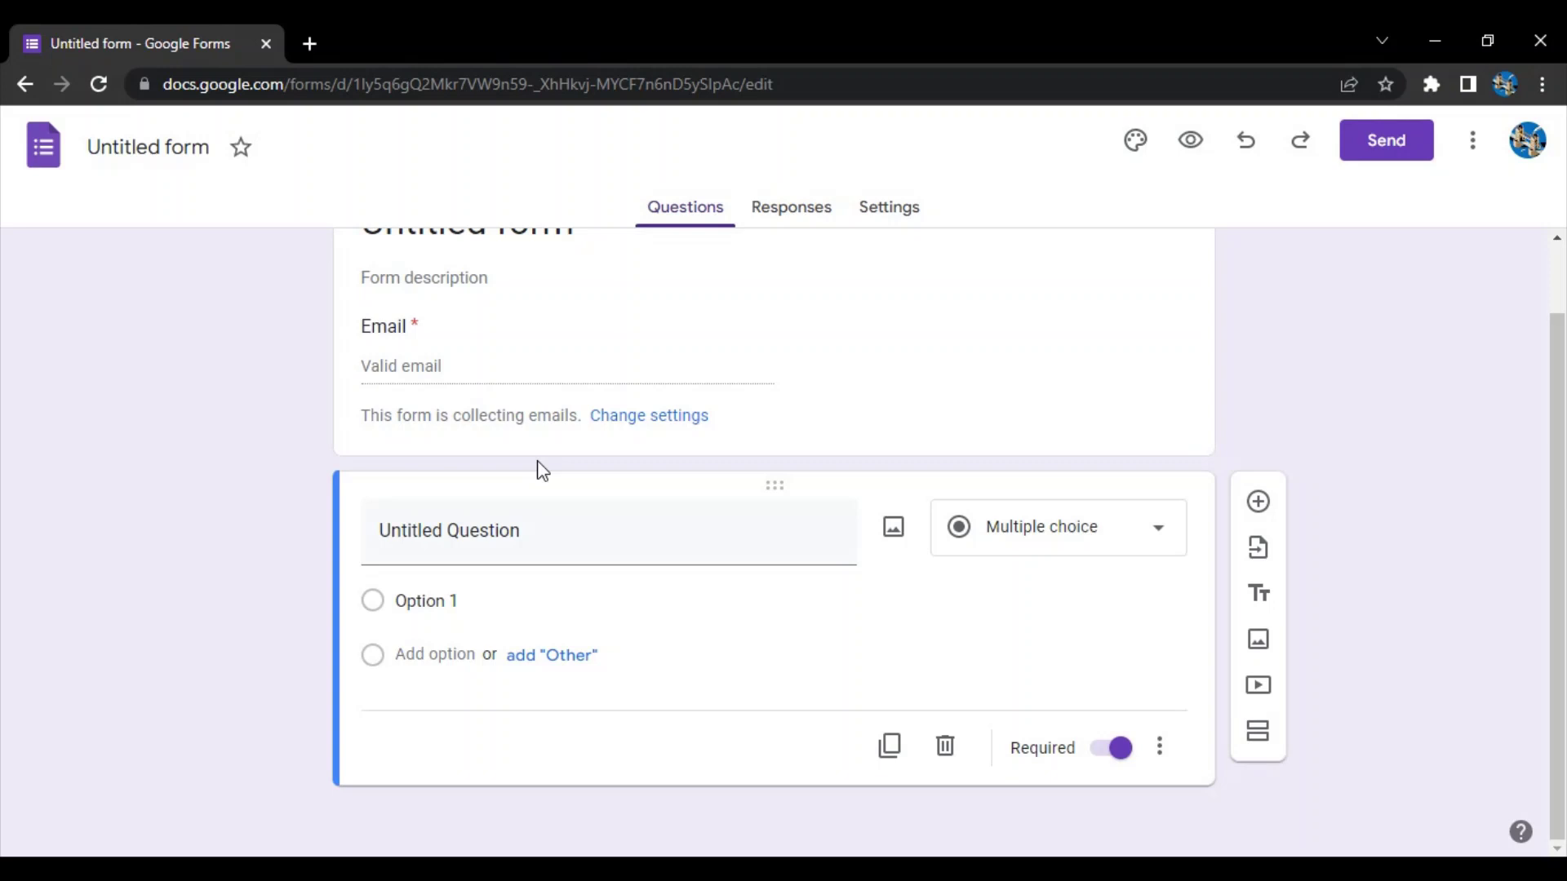
pyautogui.click(479, 529)
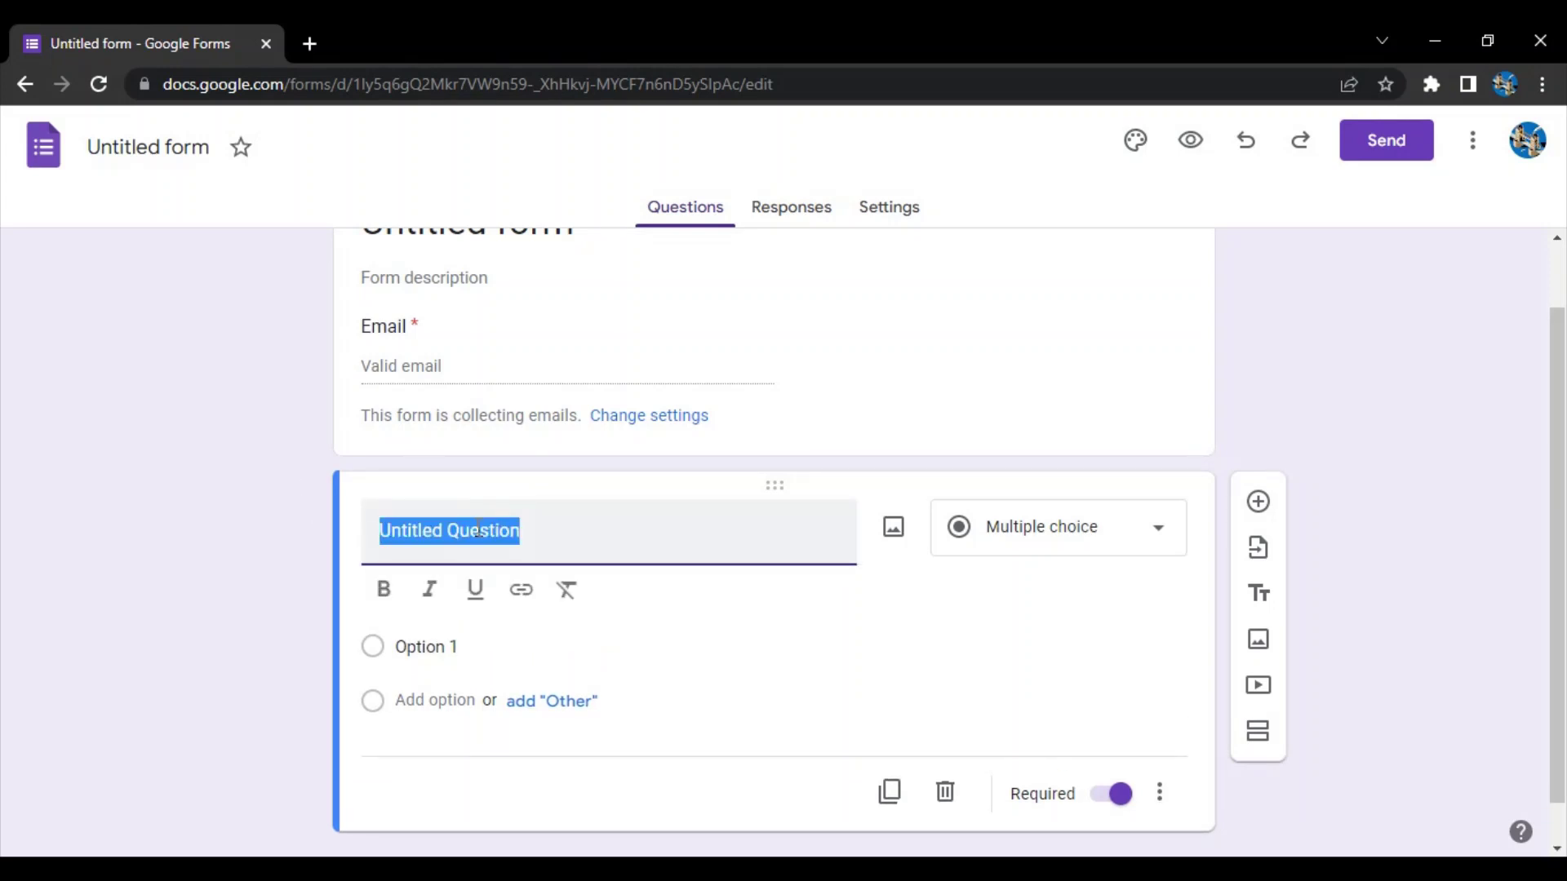
pyautogui.write('Ch')
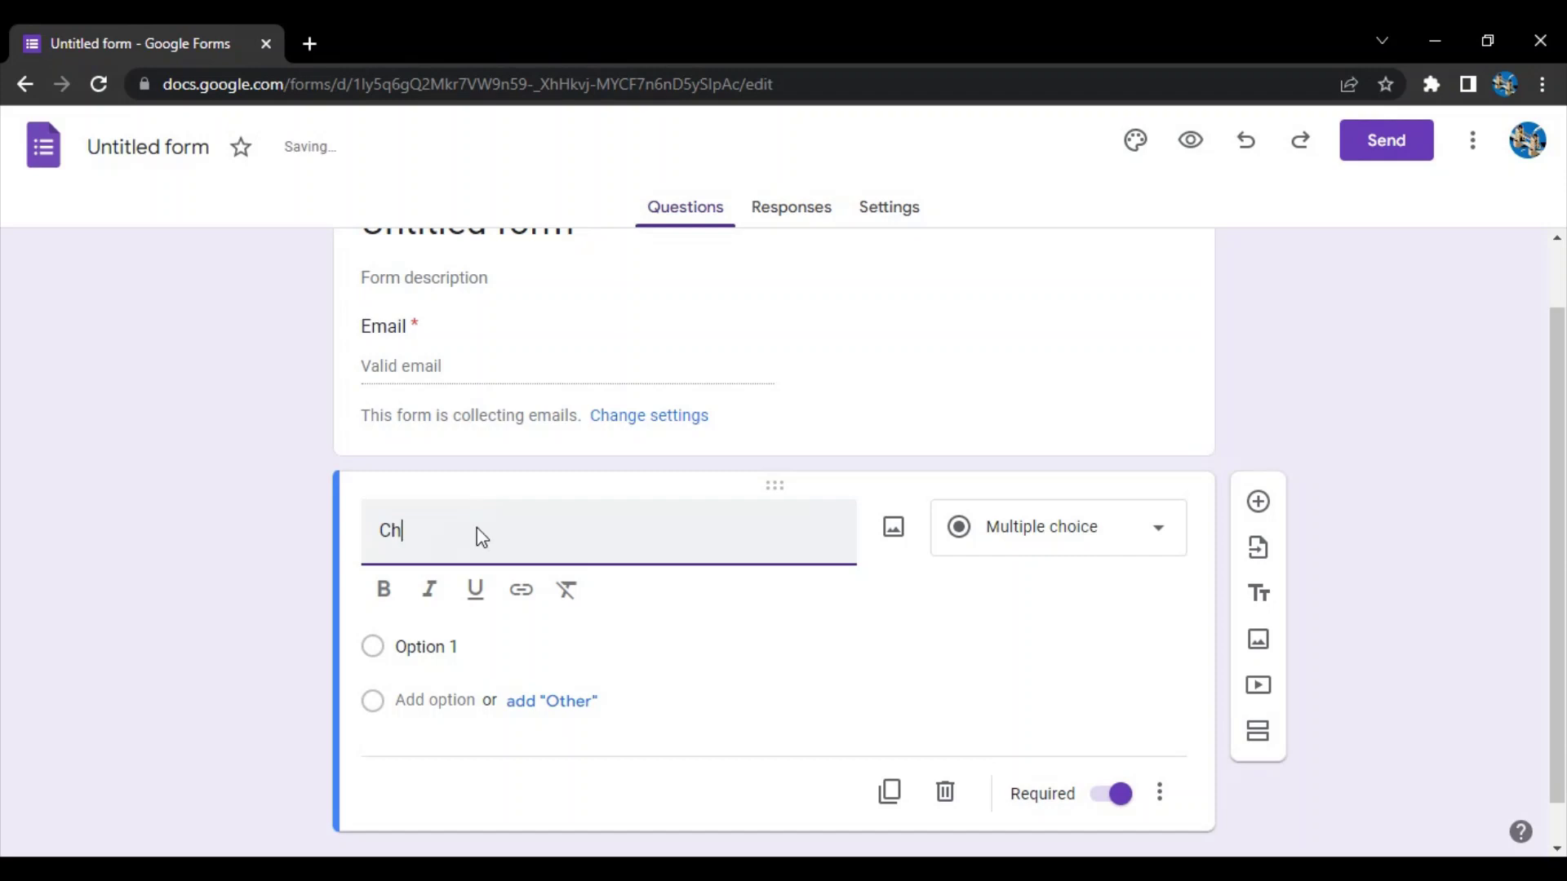
pyautogui.write('oose 1 o')
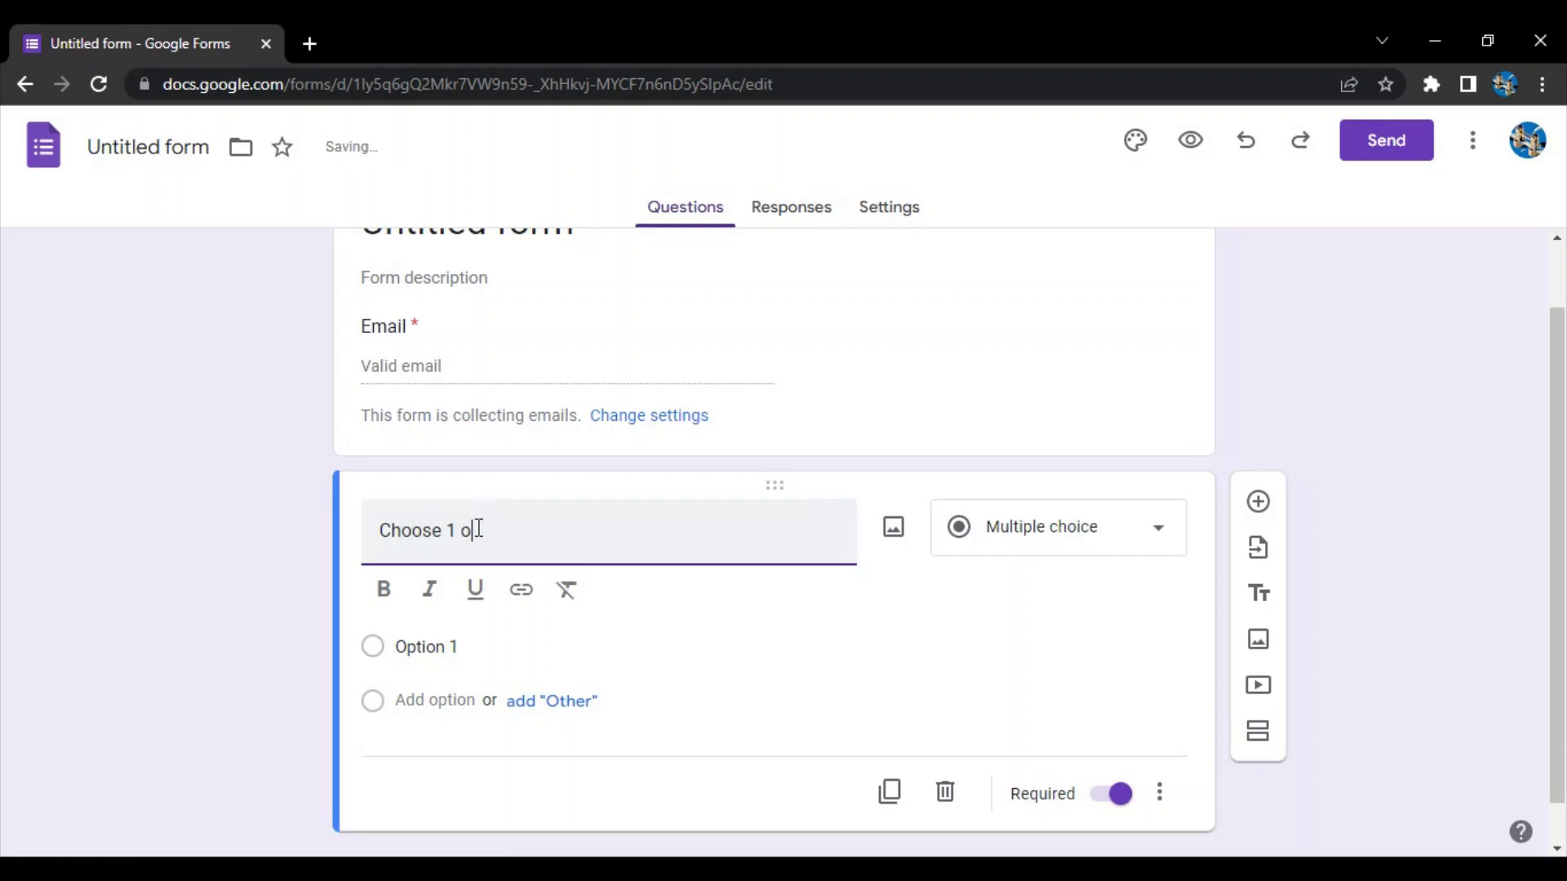
pyautogui.write('ption')
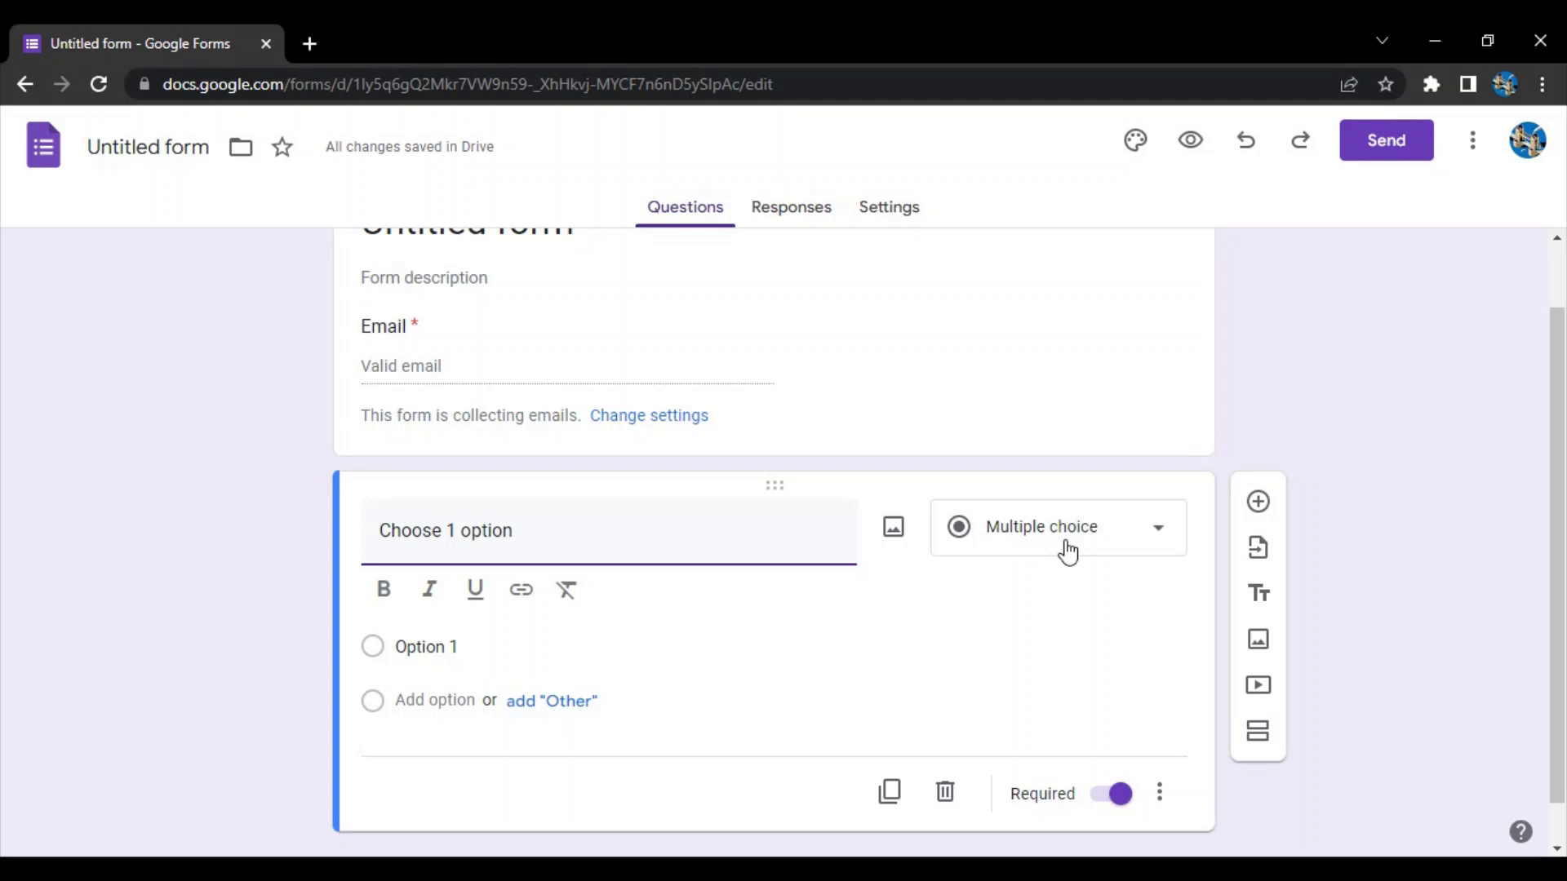
# - Give the 'Choose 1 option' question the choices January, February and March
pyautogui.click(453, 657)
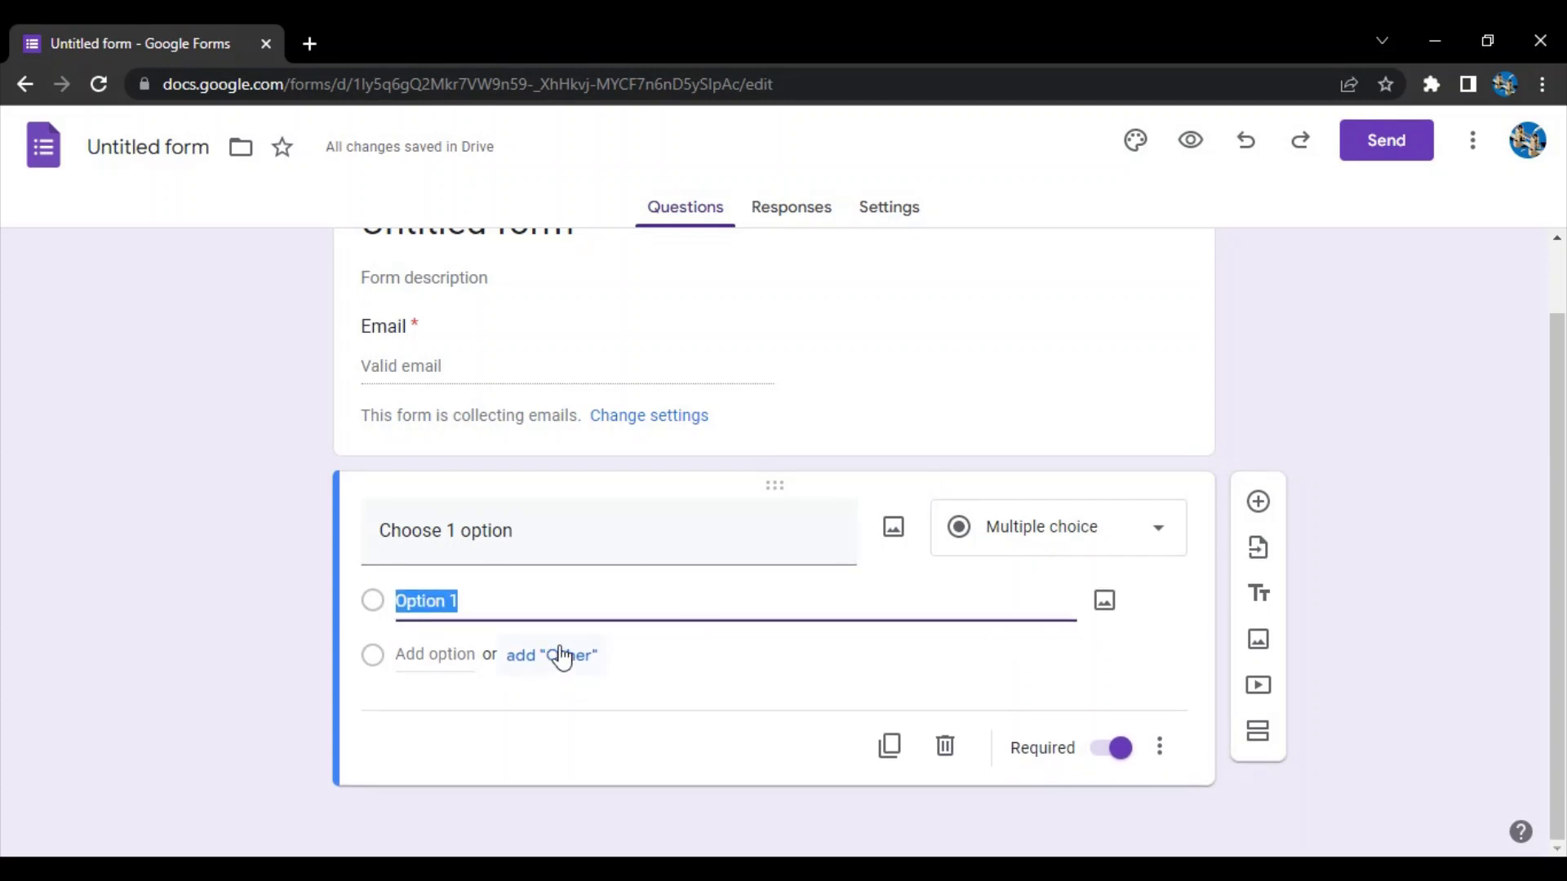
pyautogui.write('A')
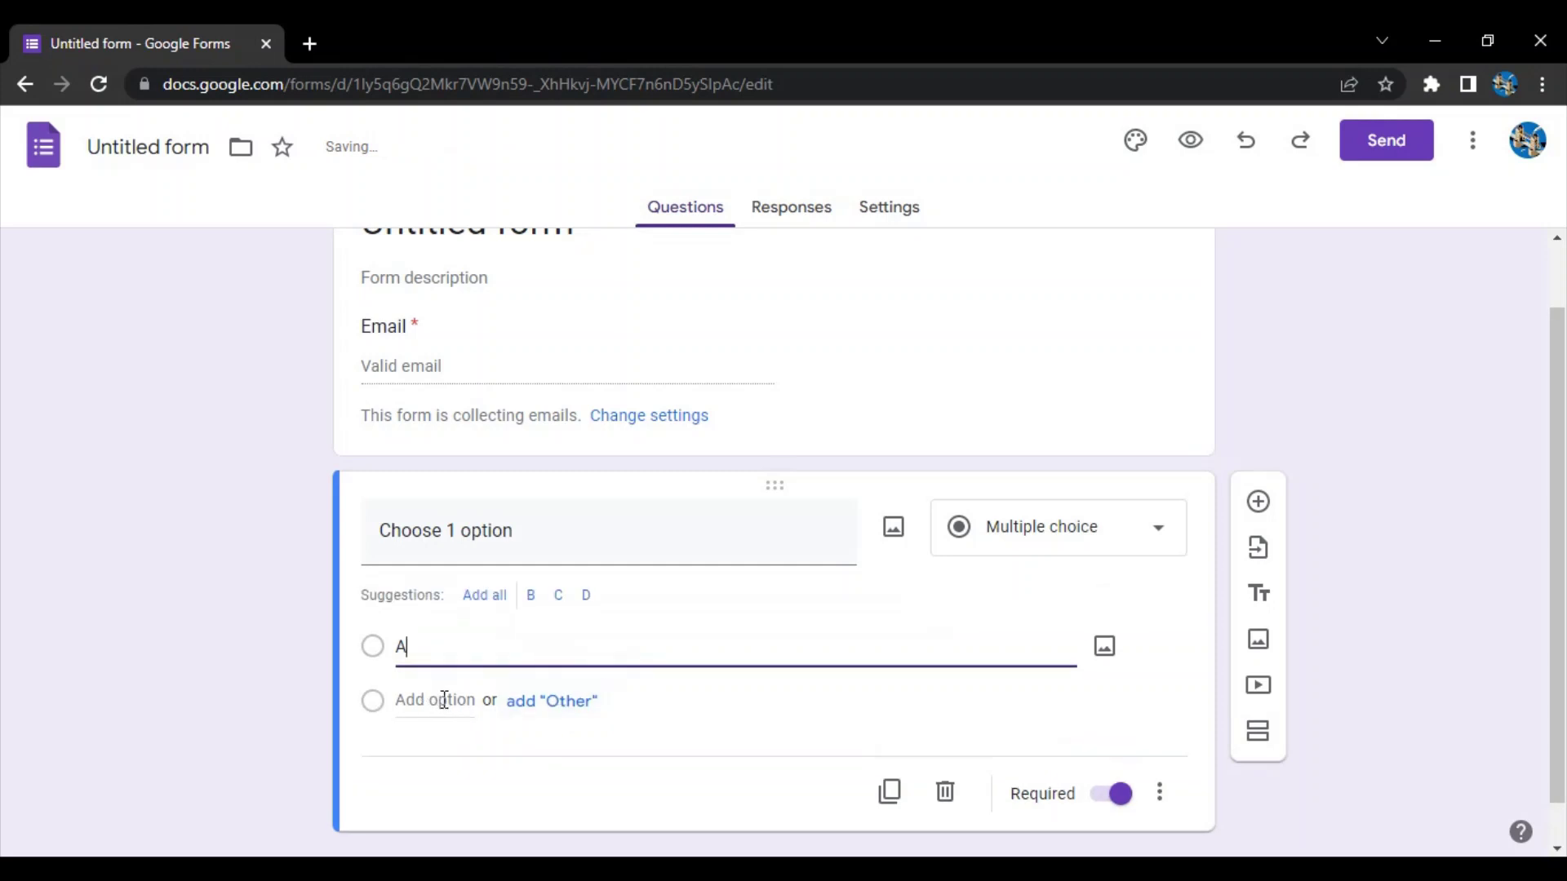
pyautogui.click(446, 701)
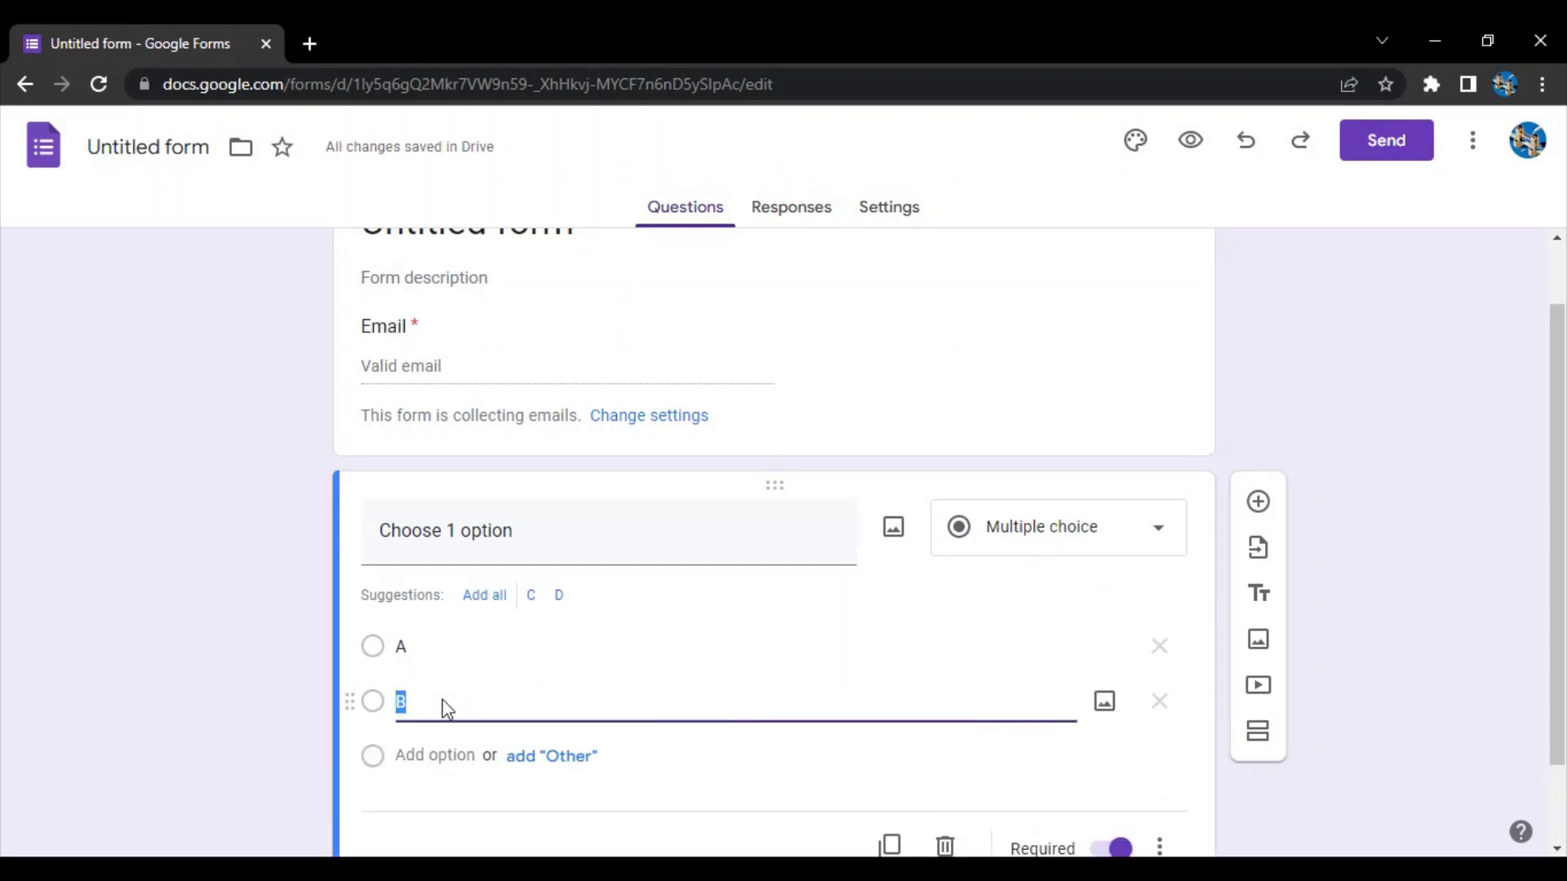
pyautogui.click(416, 655)
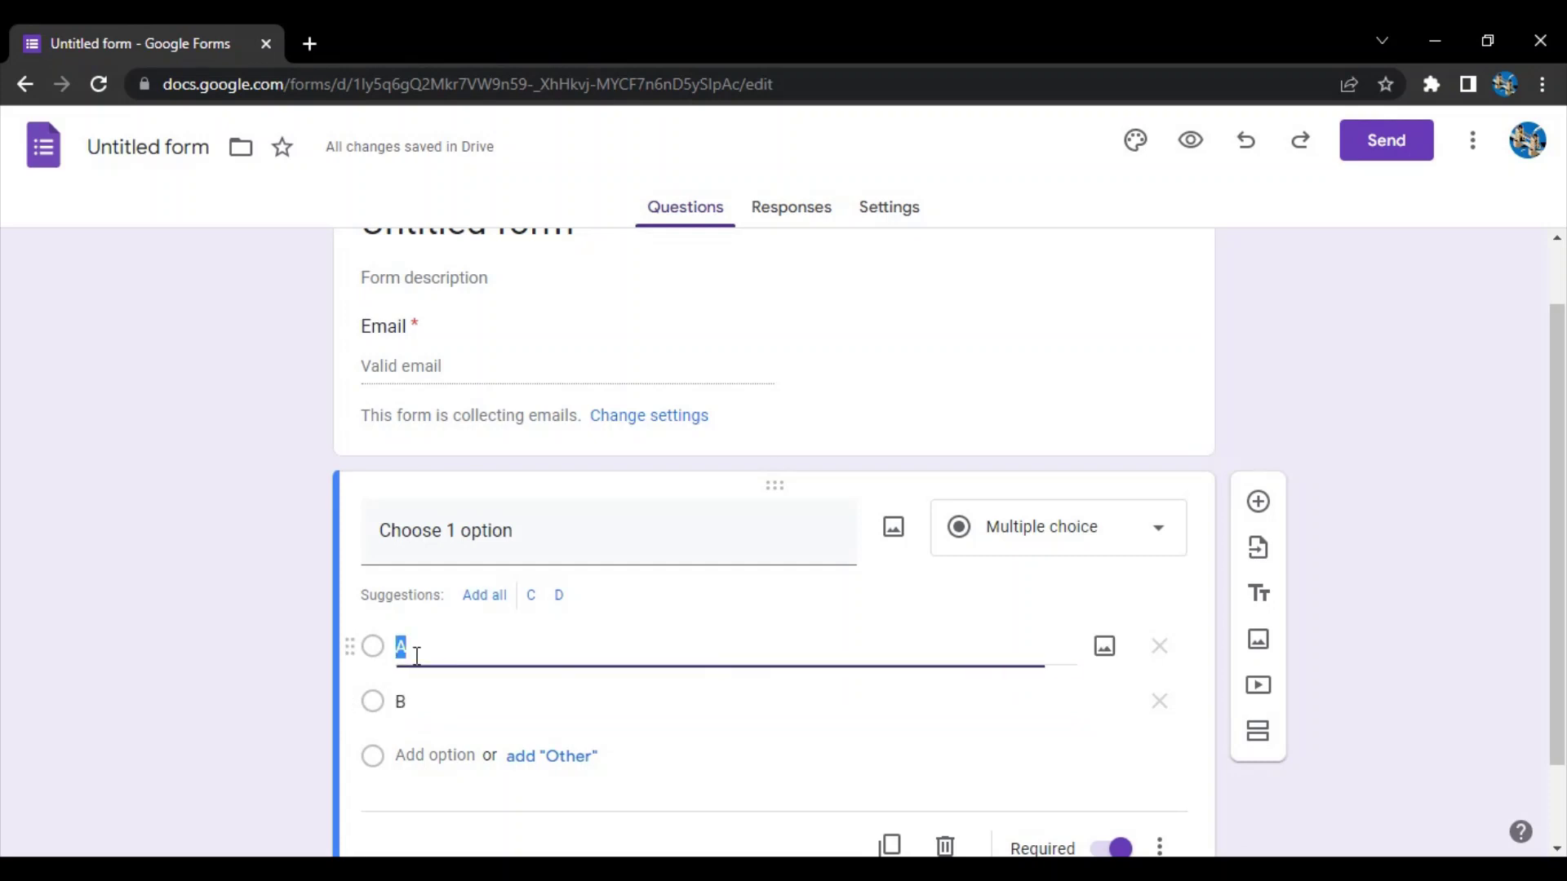
pyautogui.write('J')
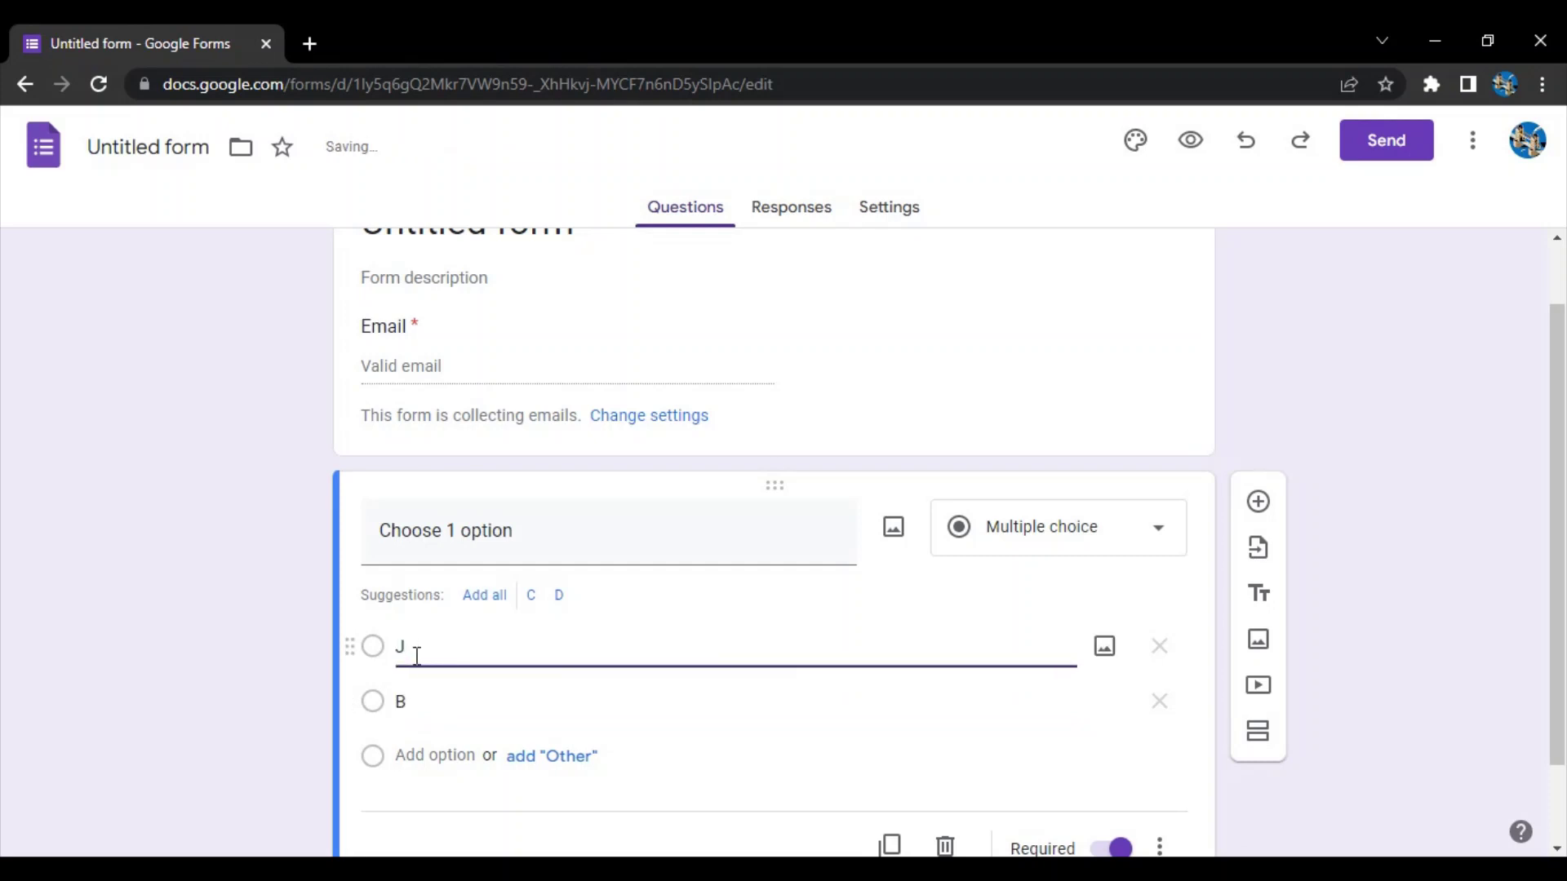
pyautogui.write('anuary')
pyautogui.click(419, 700)
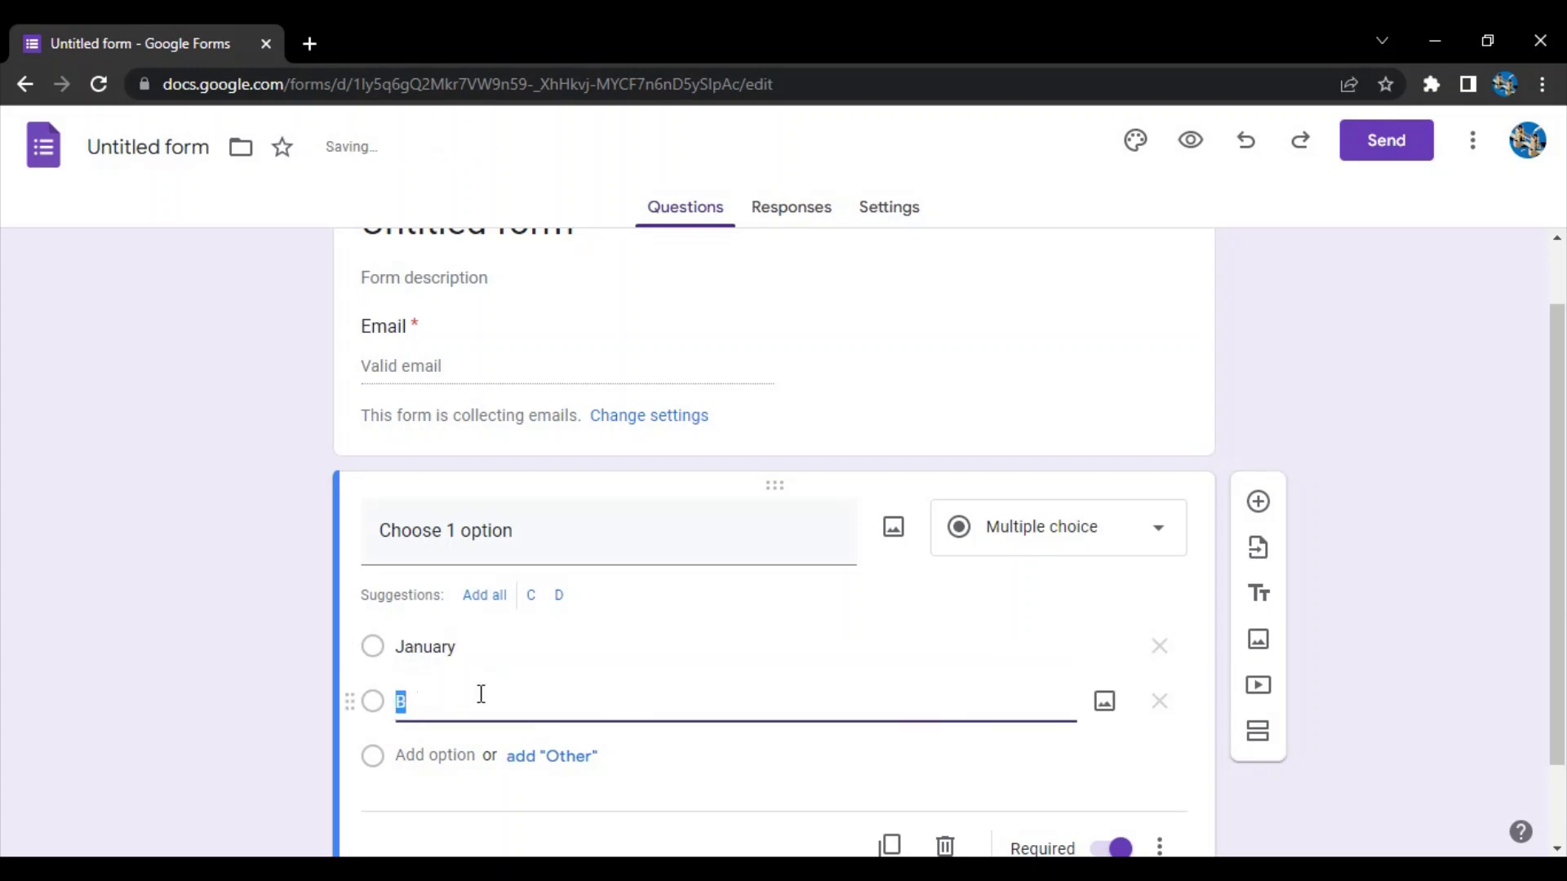
pyautogui.write('Fe')
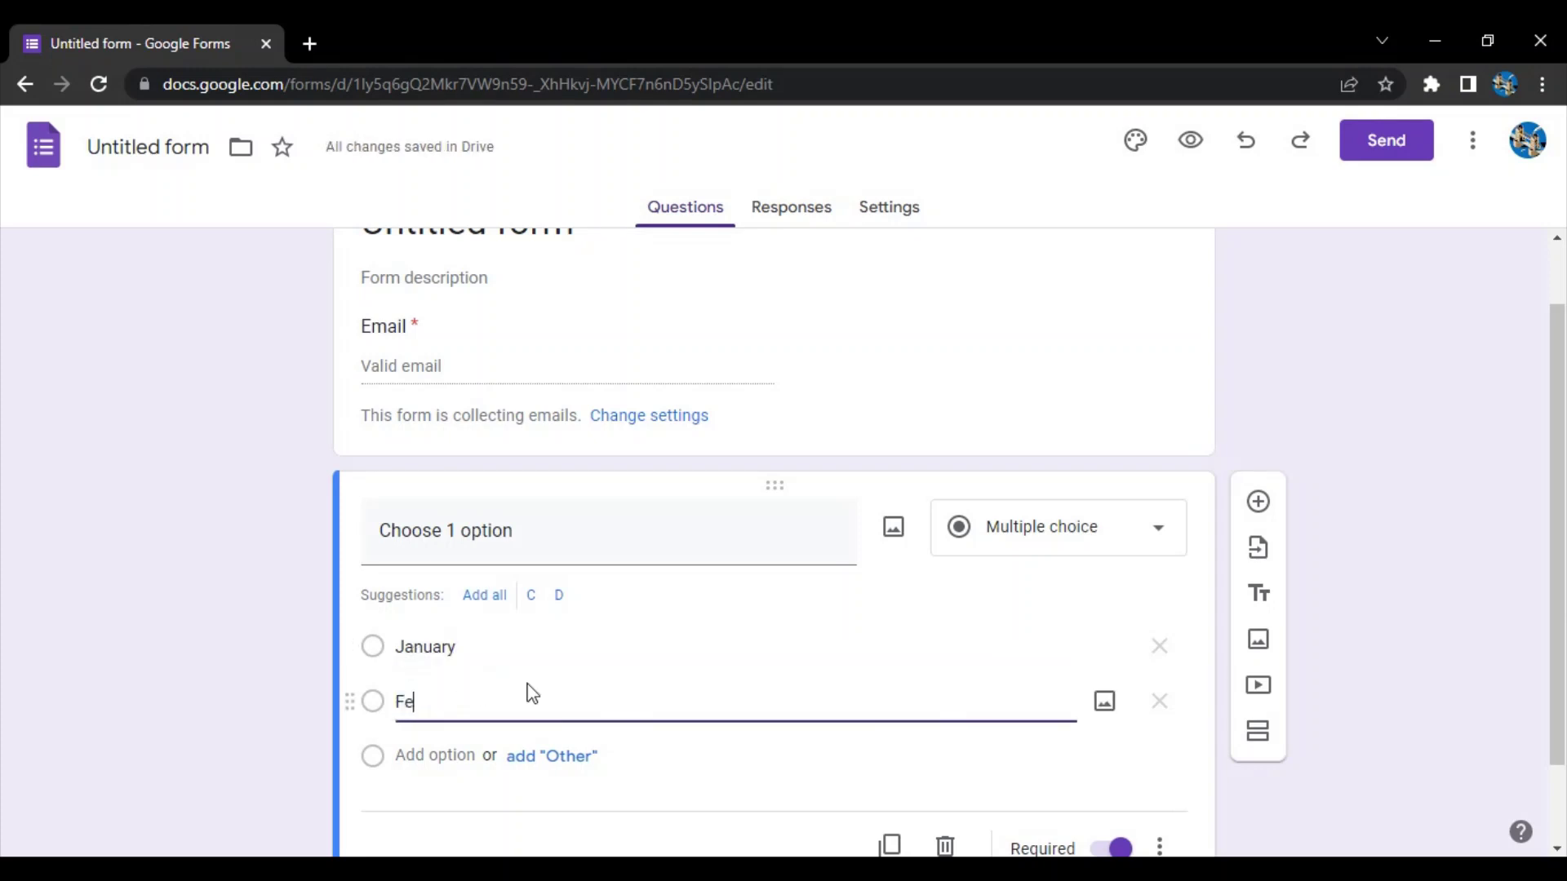
pyautogui.write('bruary')
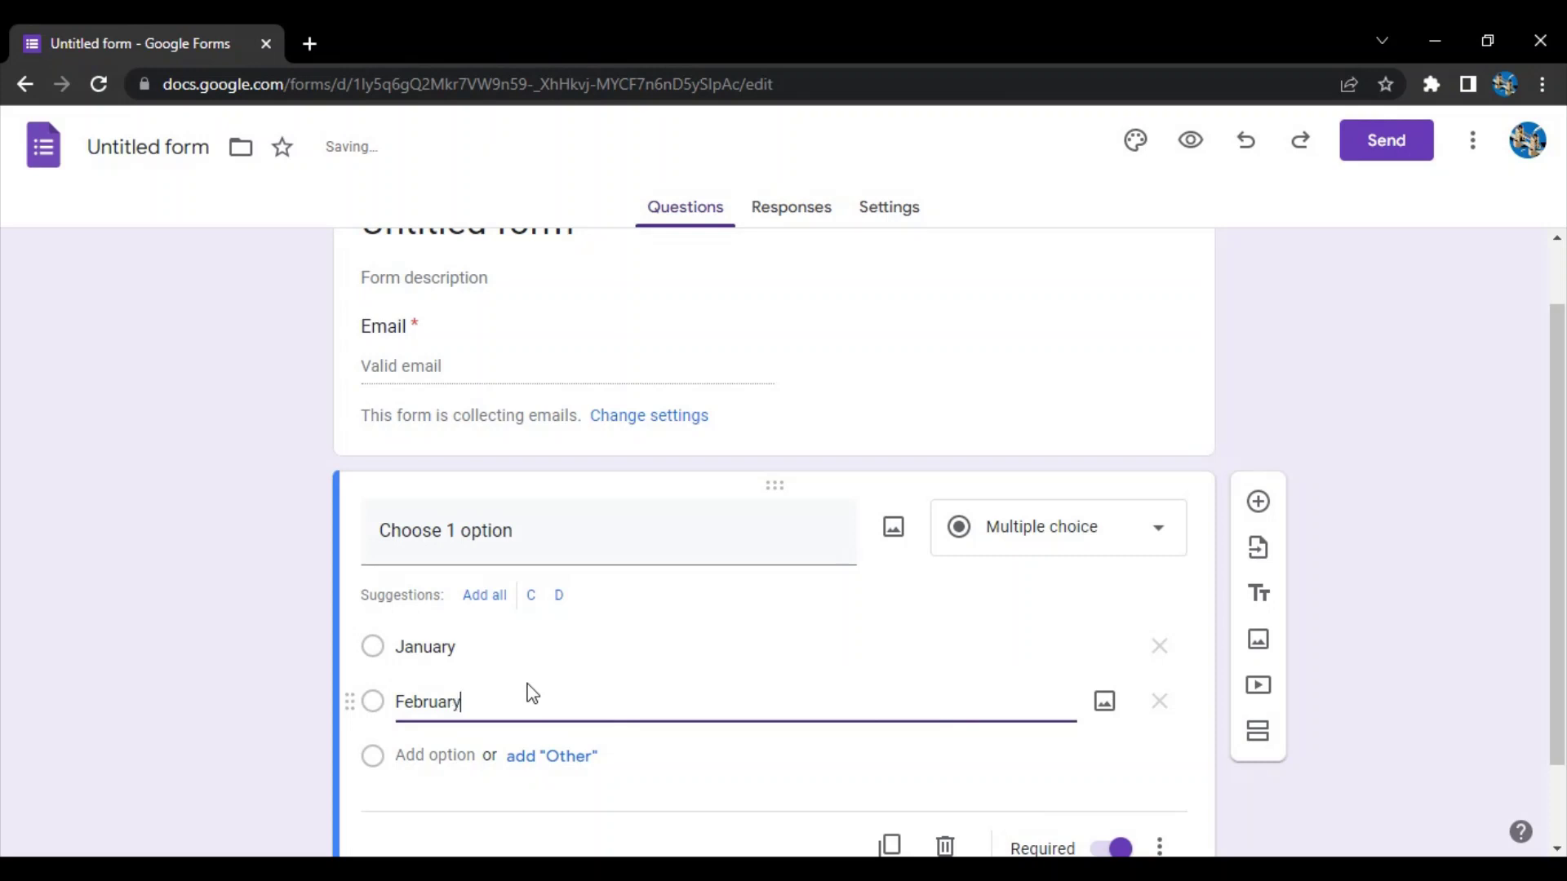
pyautogui.click(455, 755)
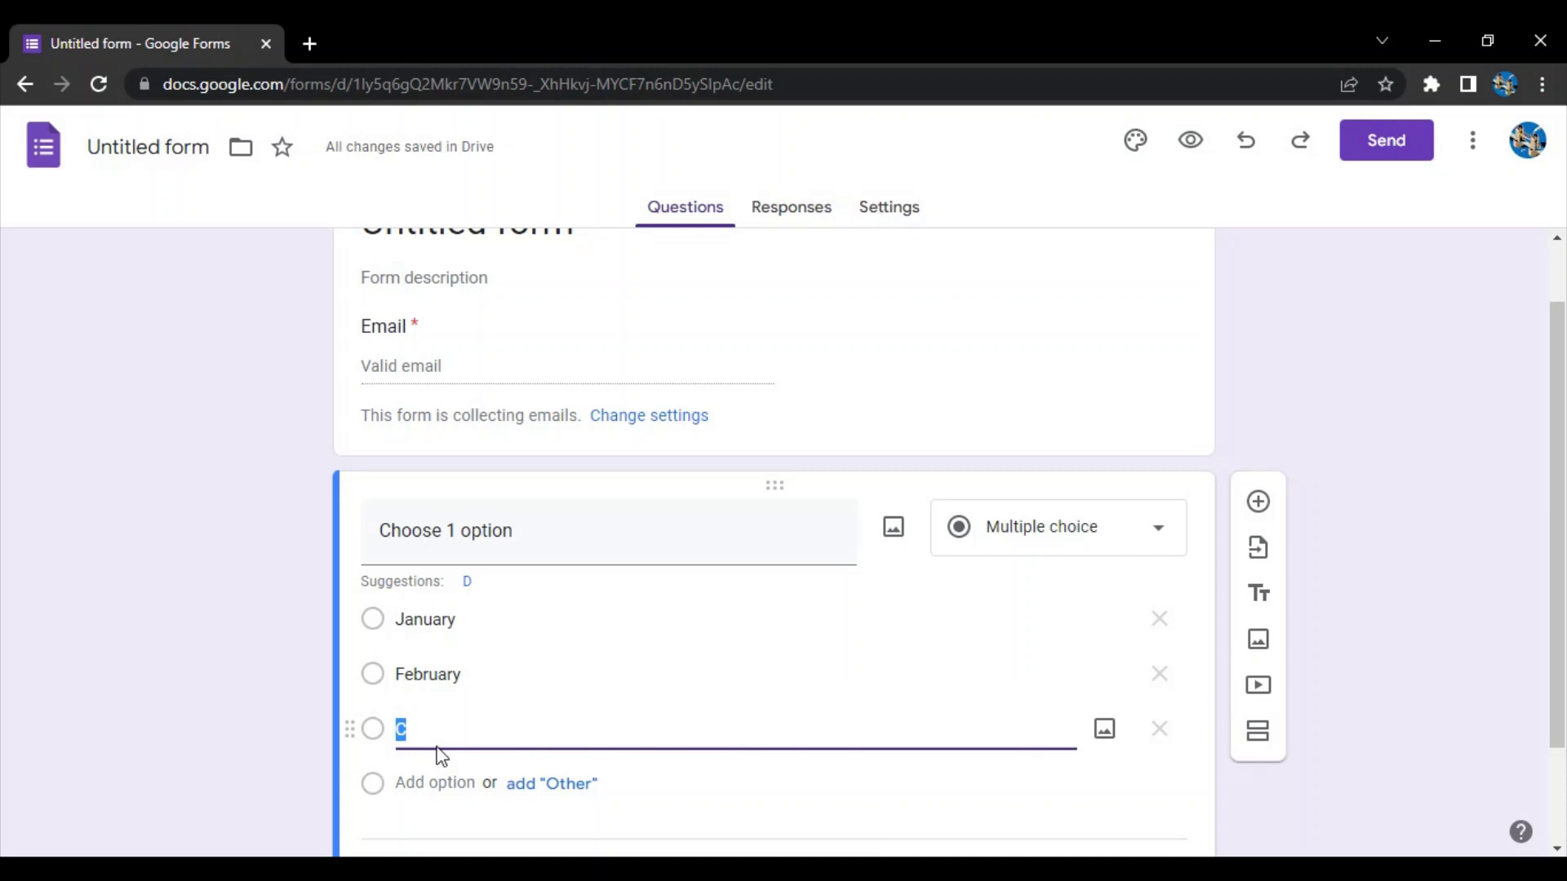
pyautogui.write('March')
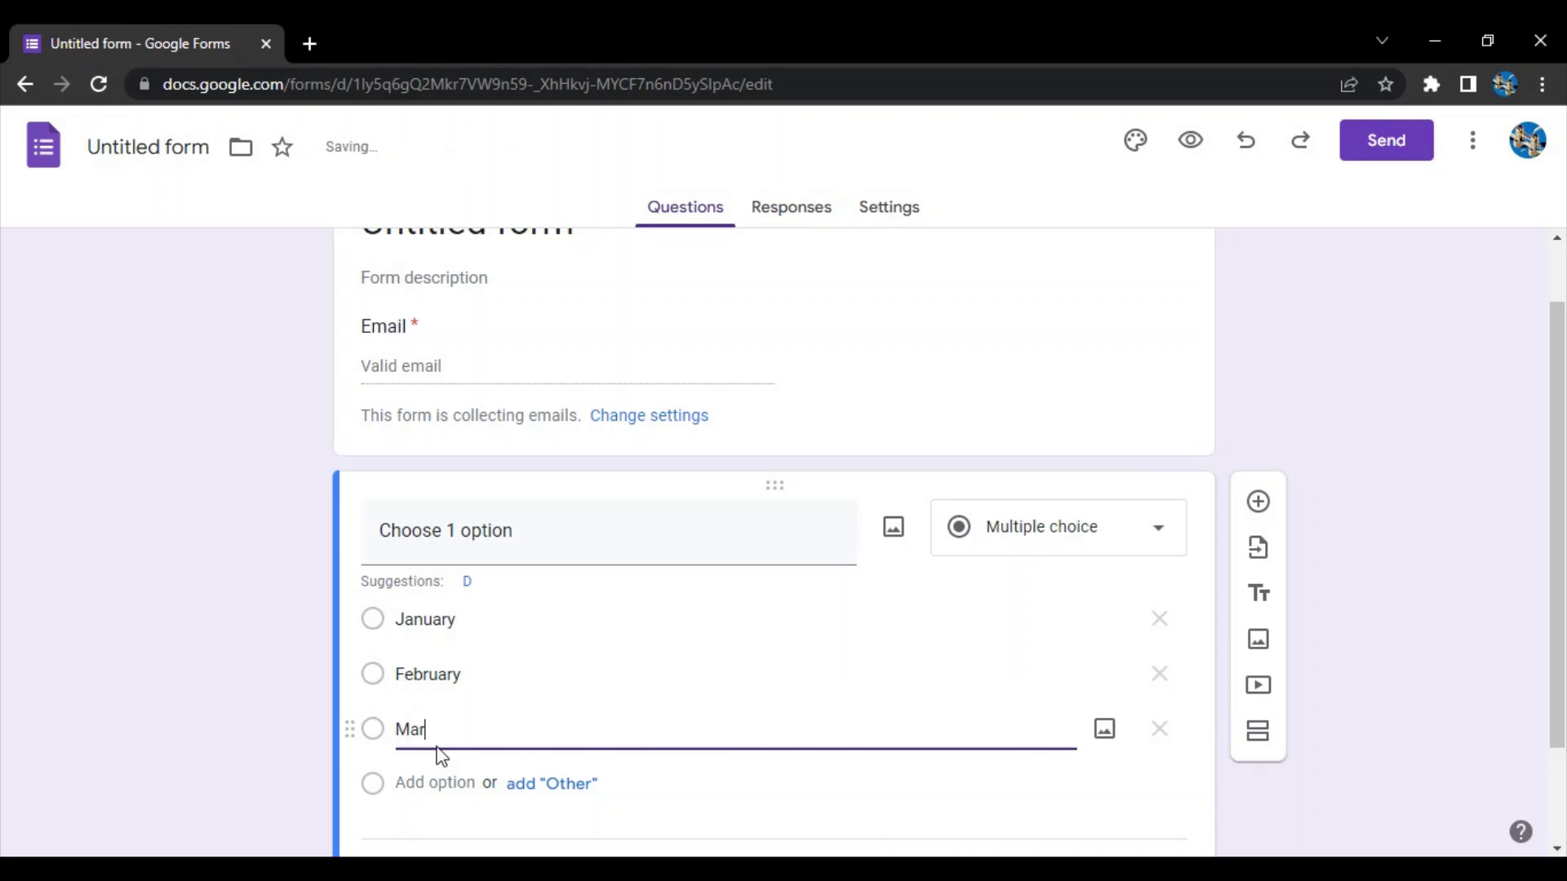
pyautogui.click(296, 684)
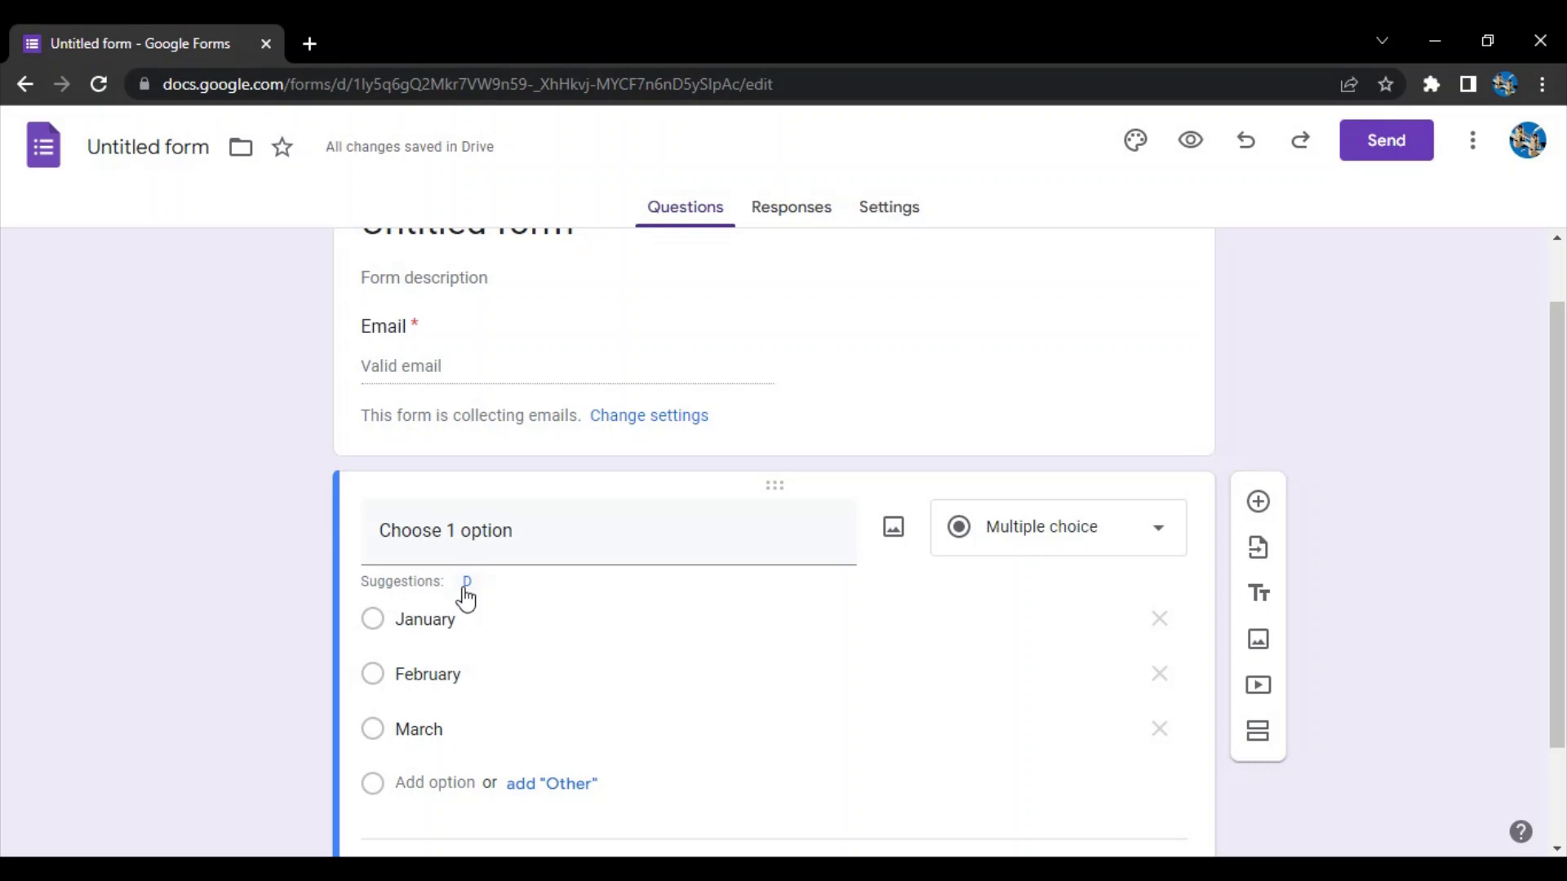
pyautogui.scroll(-2, 612, 696)
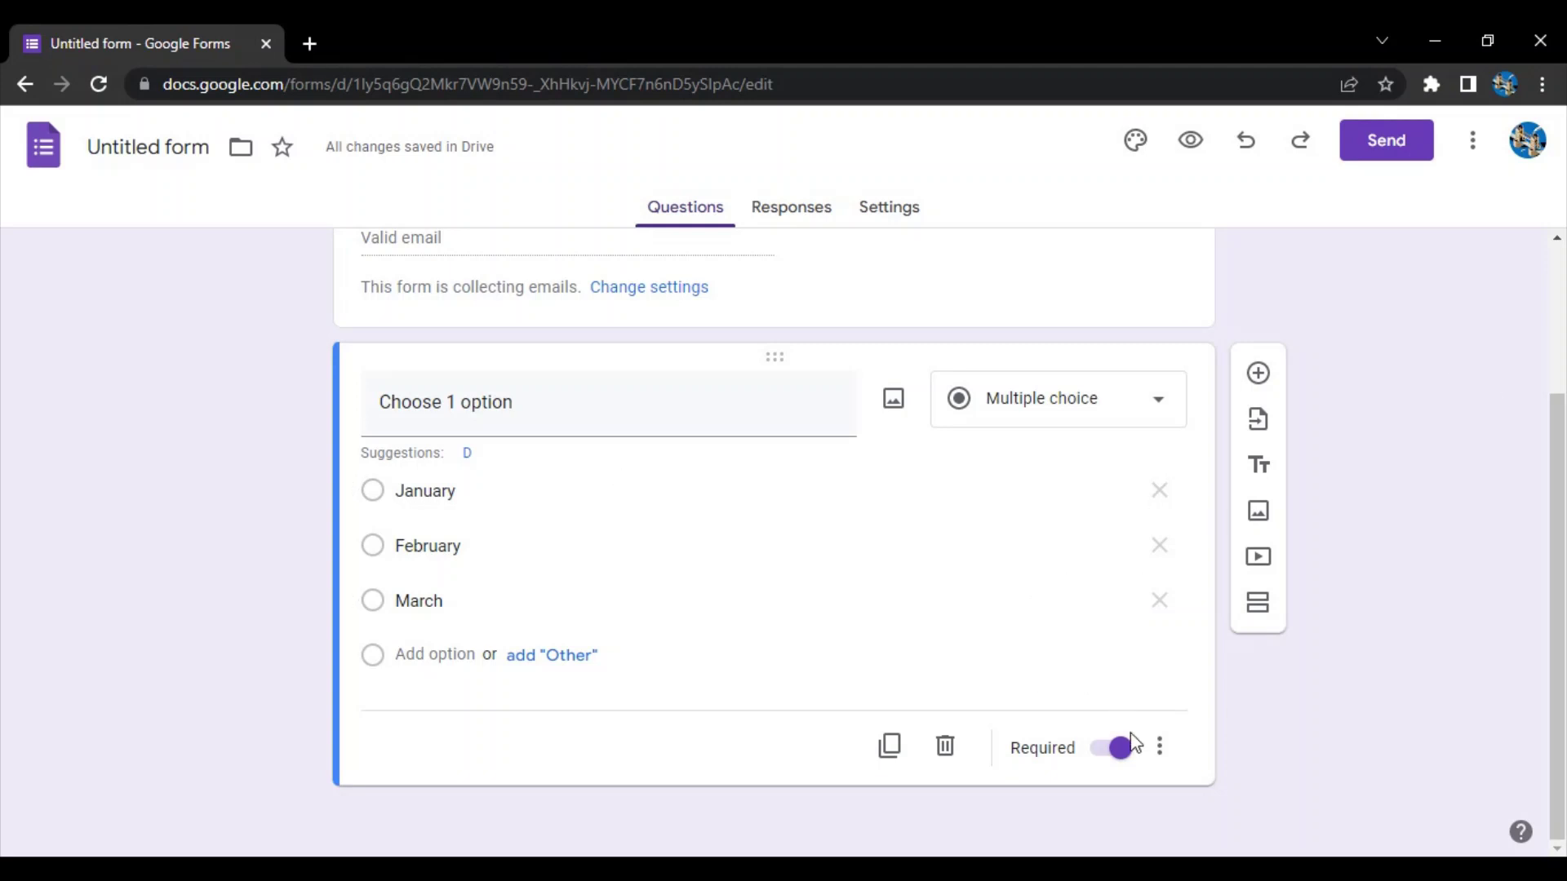
# - Add a new question below 'Choose 1 option' and set its type to Checkboxes
pyautogui.click(1267, 379)
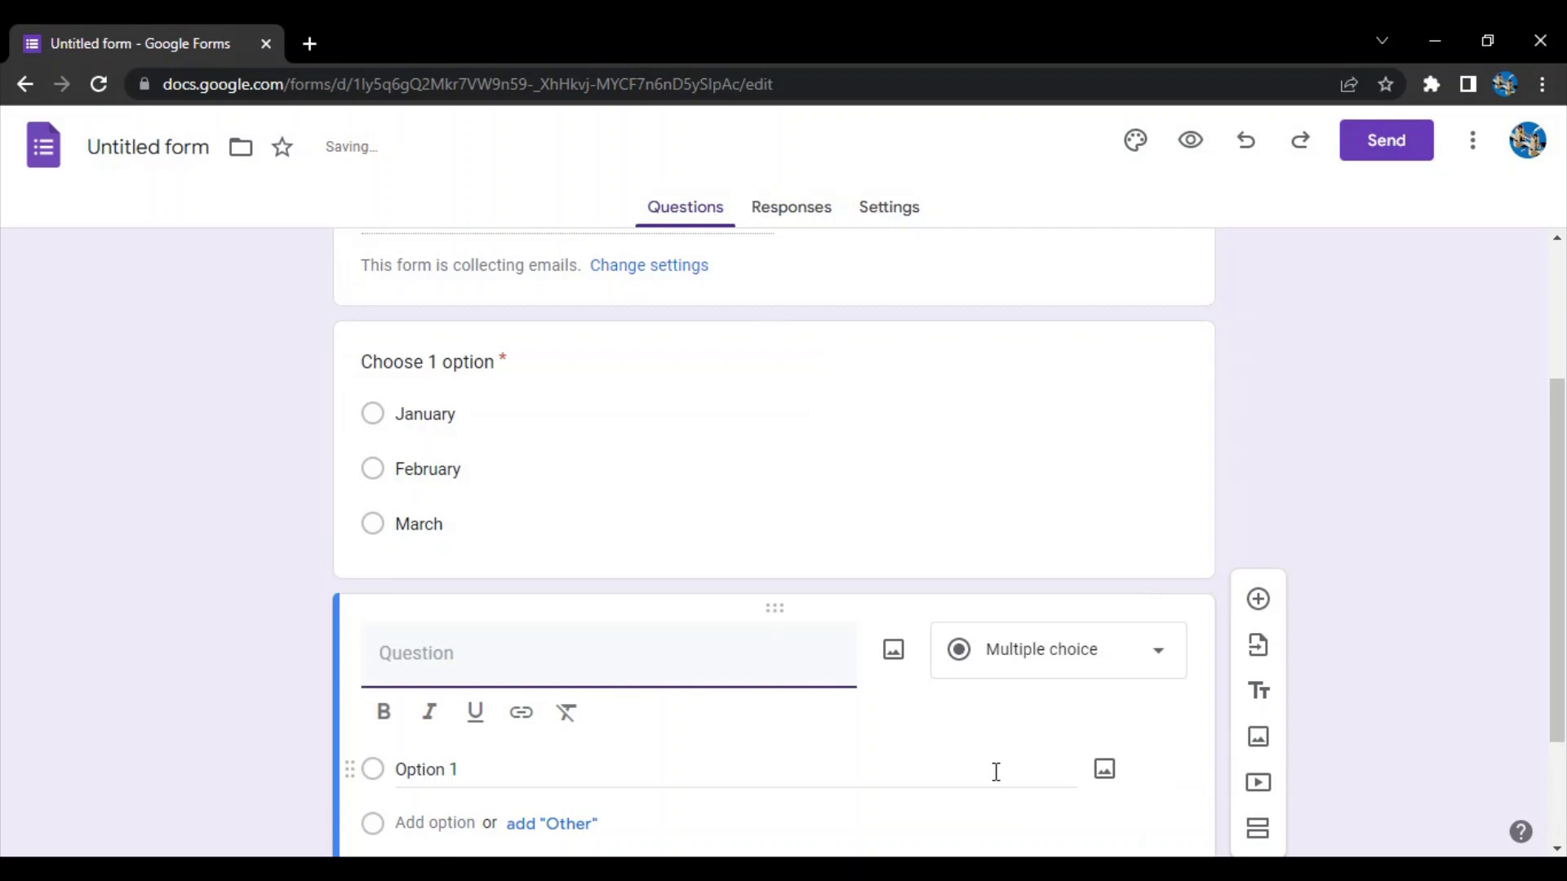
pyautogui.scroll(5, 419, 518)
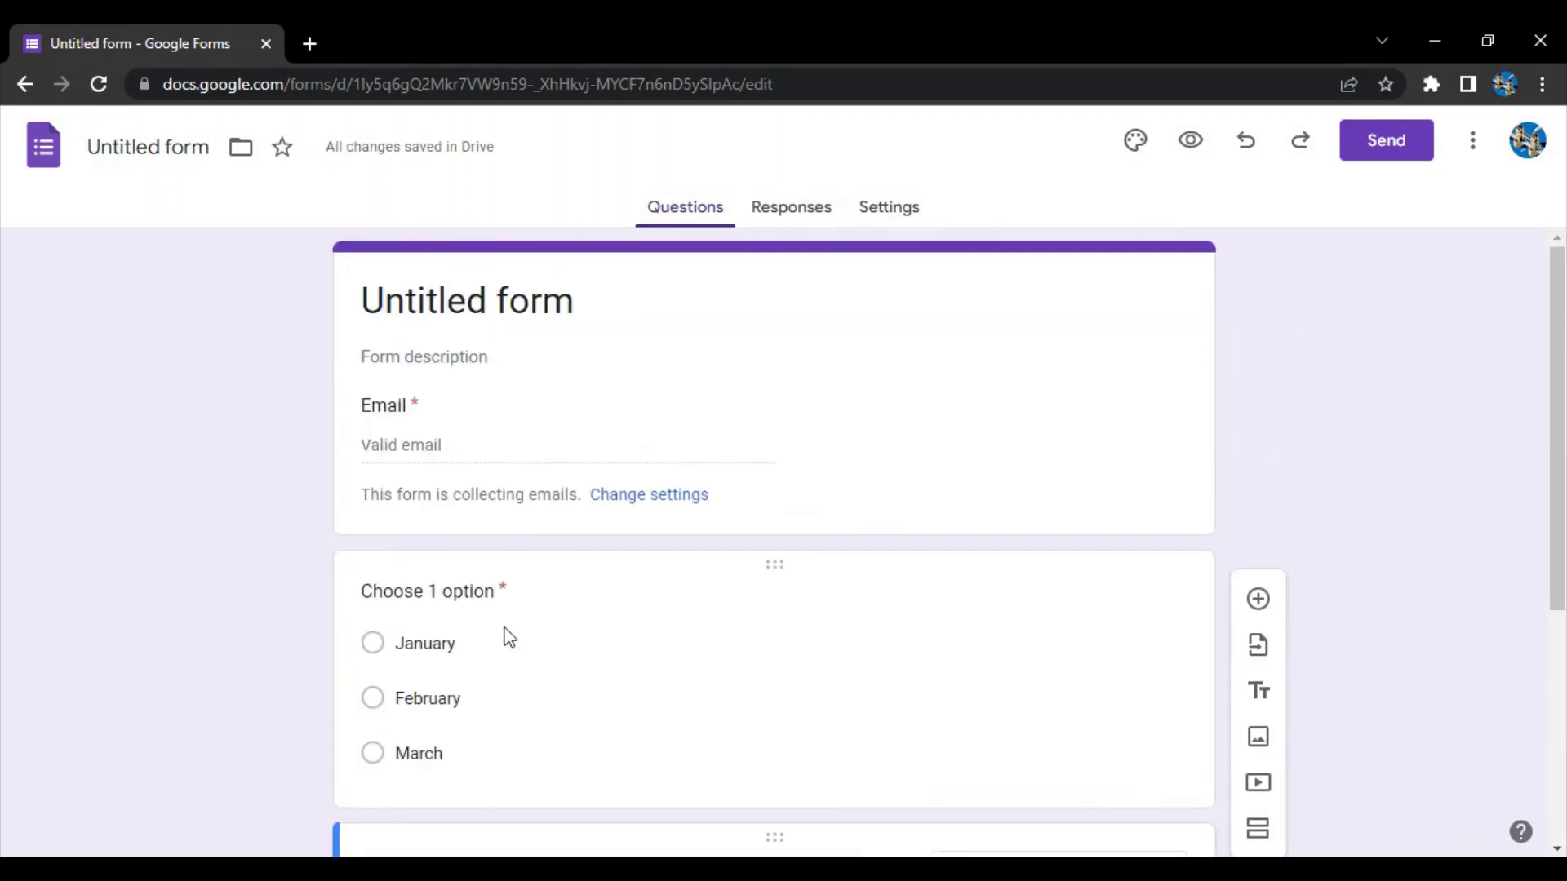
pyautogui.scroll(-5, 509, 637)
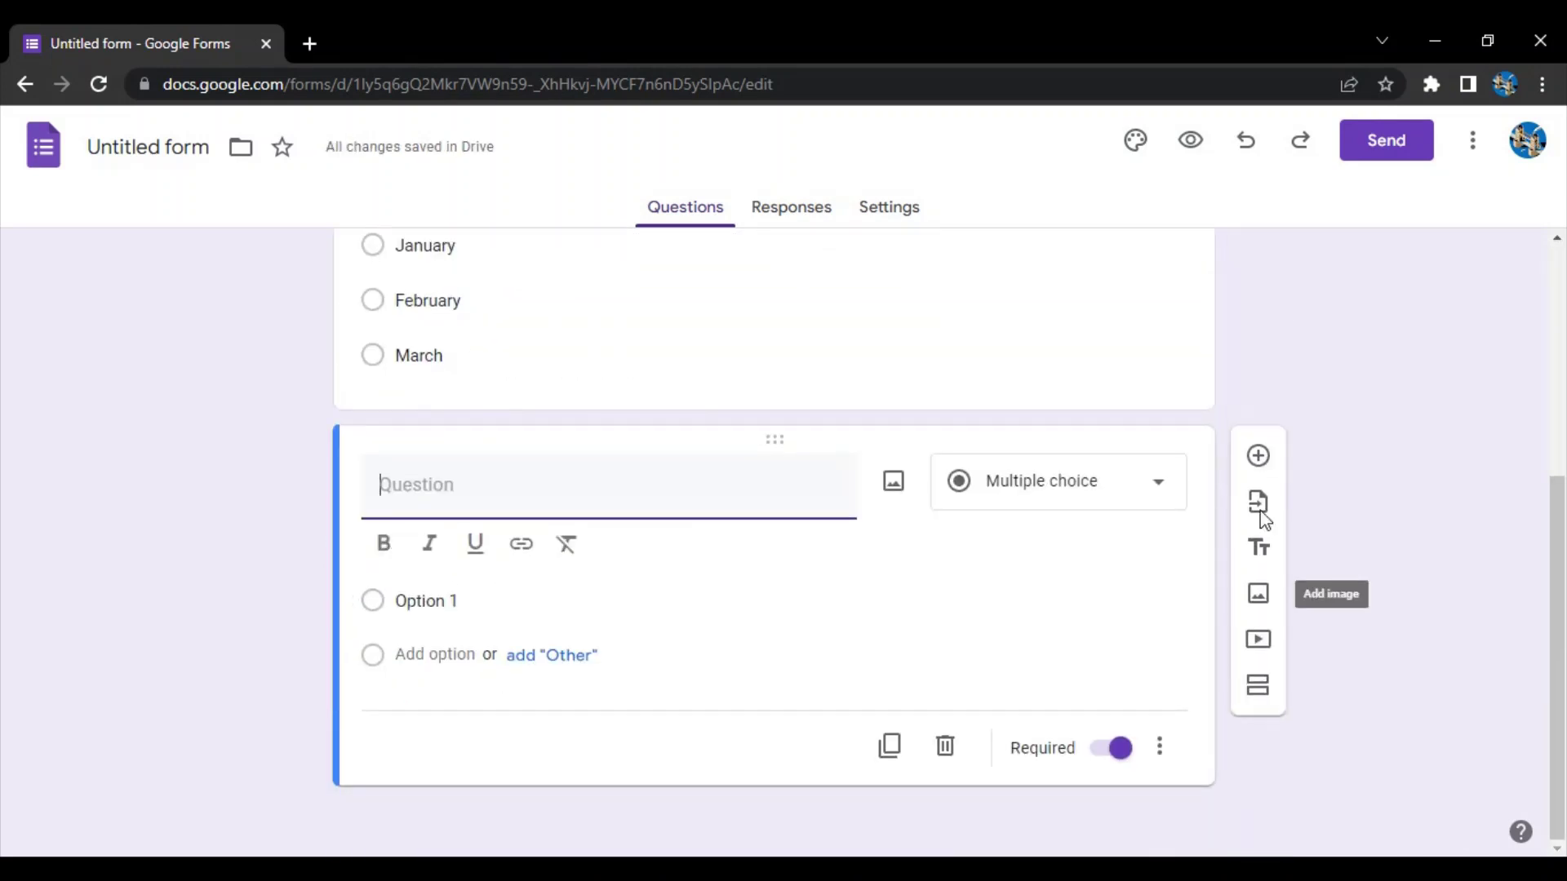
pyautogui.click(1076, 494)
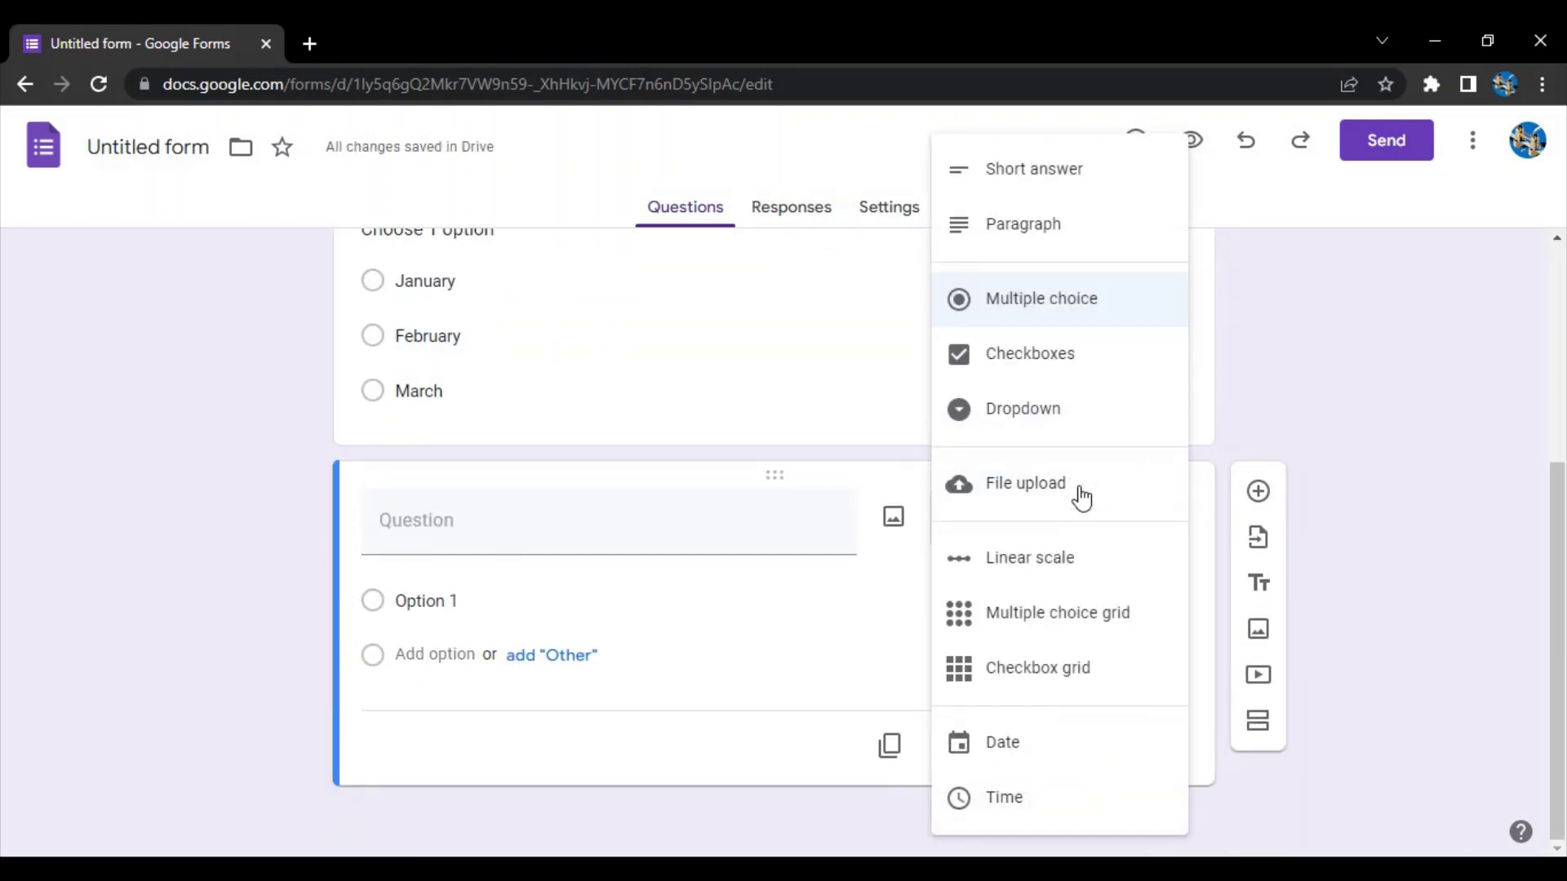
pyautogui.click(1076, 359)
pyautogui.scroll(4, 947, 496)
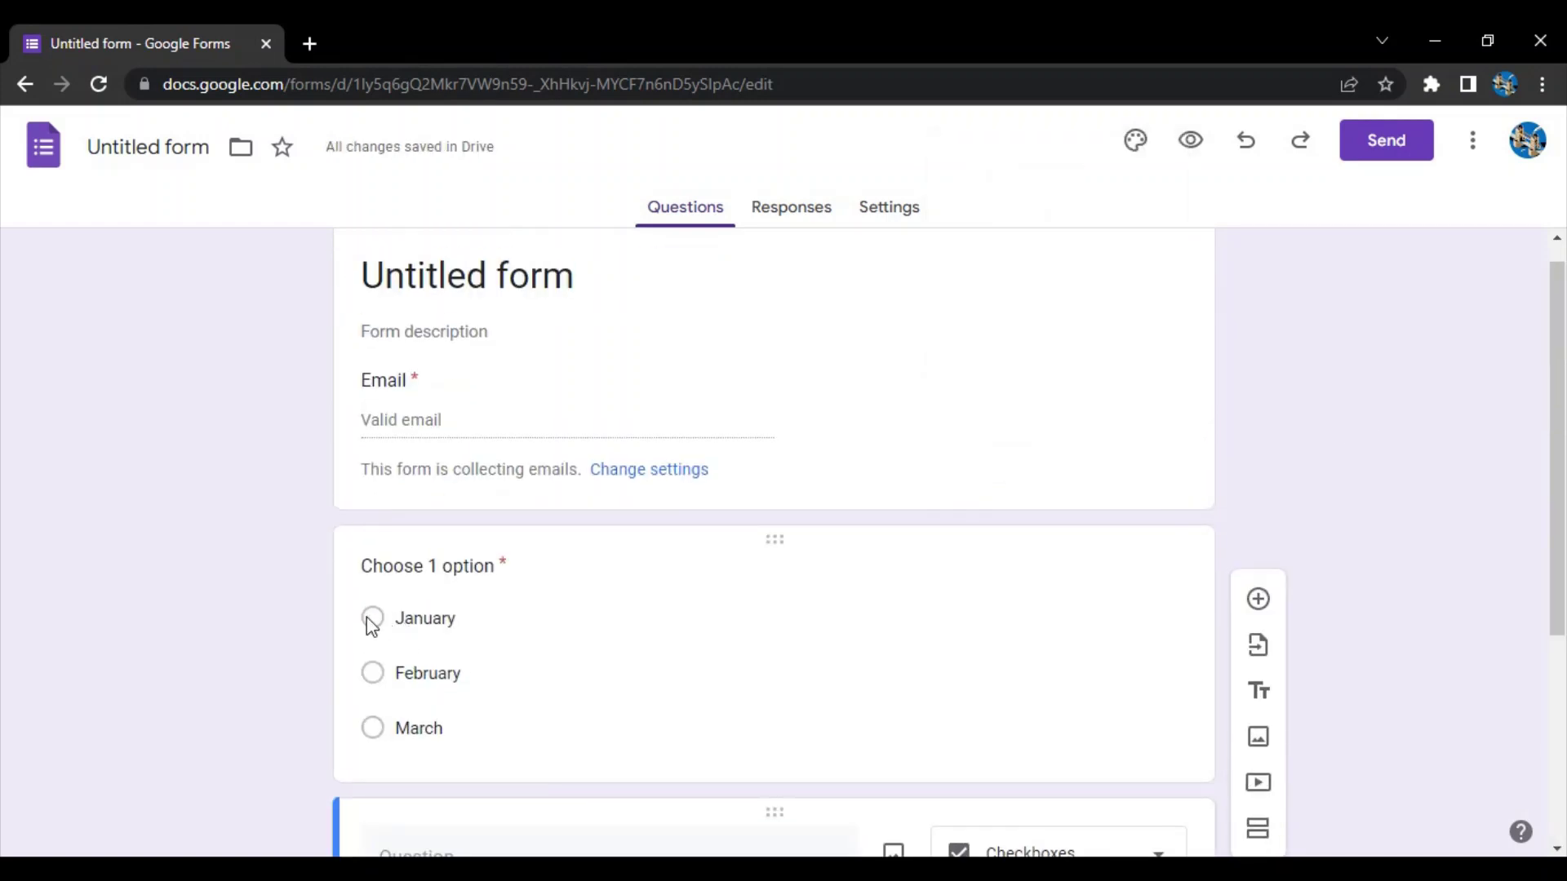
pyautogui.scroll(-4, 390, 639)
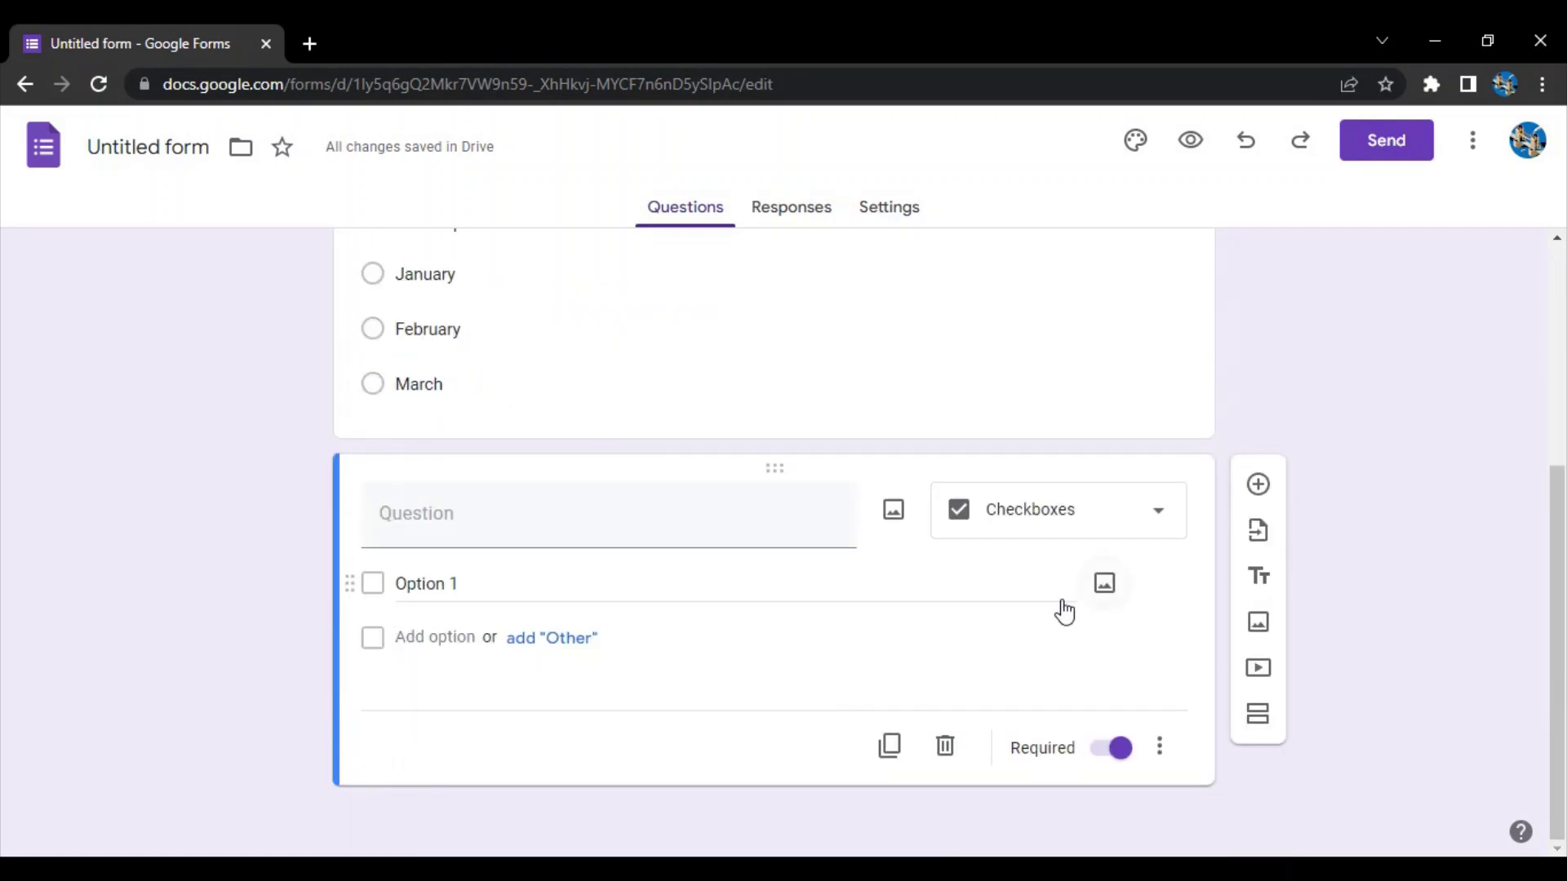
# - Title the checkbox question 'Choose 2 options minimum' with choices A, B, C and D
pyautogui.click(718, 539)
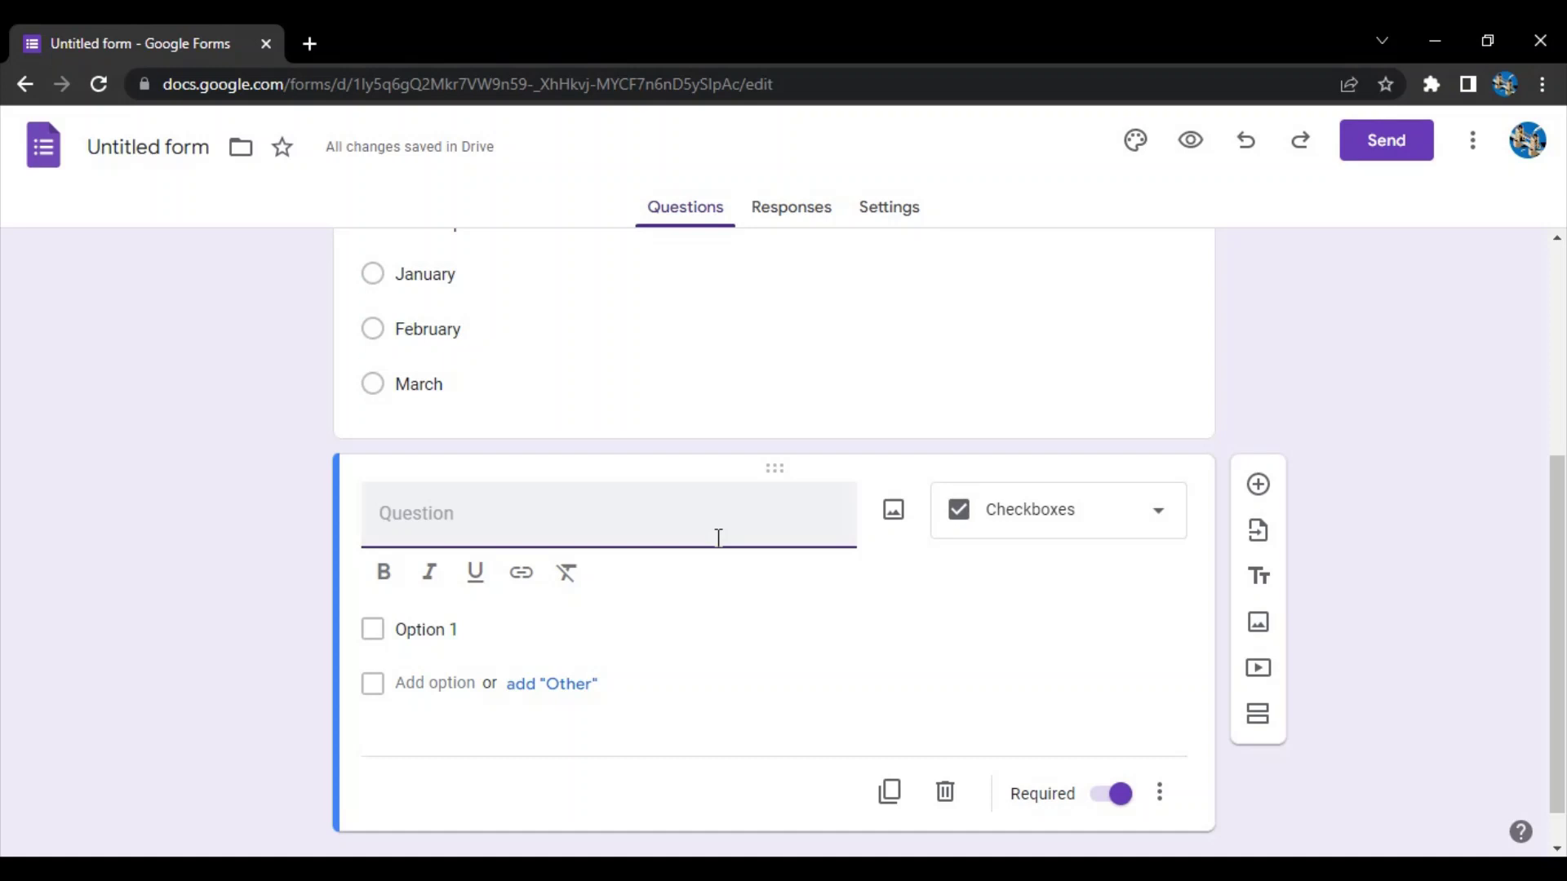
pyautogui.write('Choose 2 option')
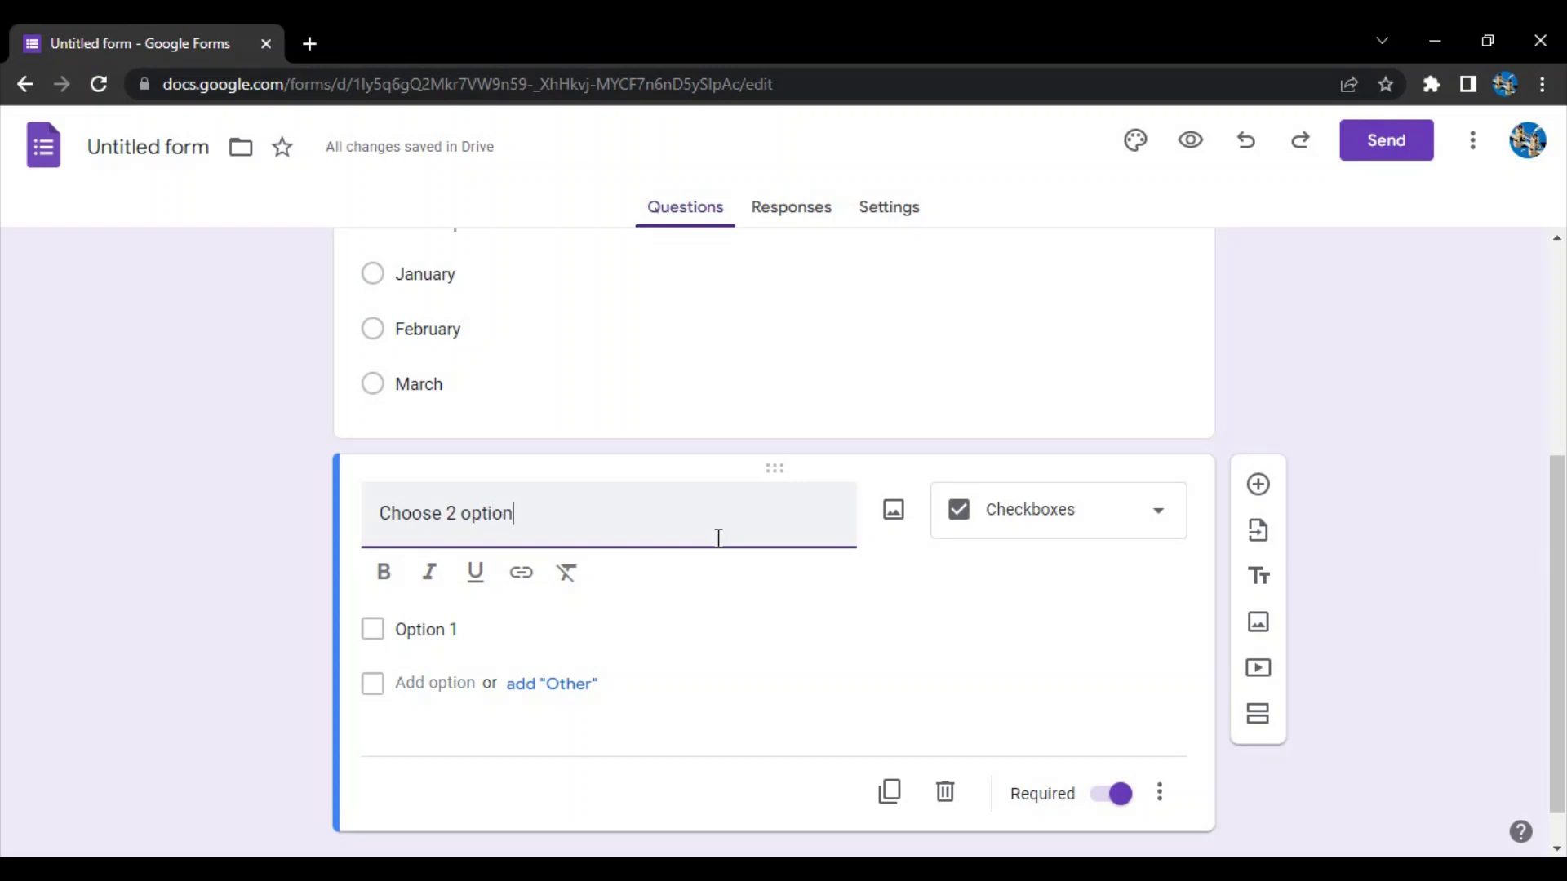
pyautogui.write('s minimum')
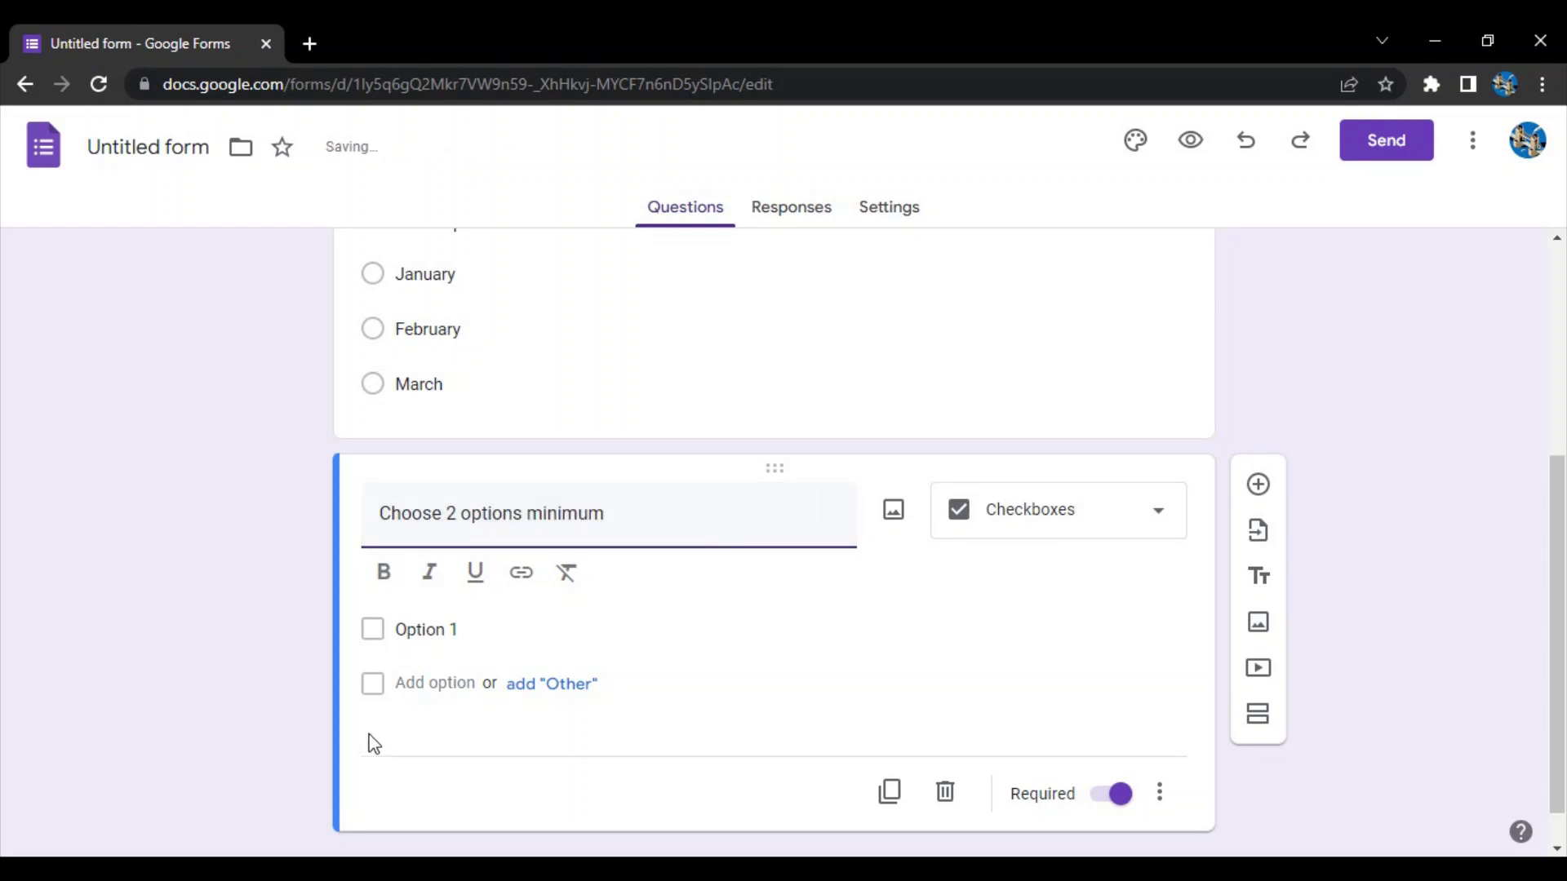
pyautogui.click(424, 629)
pyautogui.write('A')
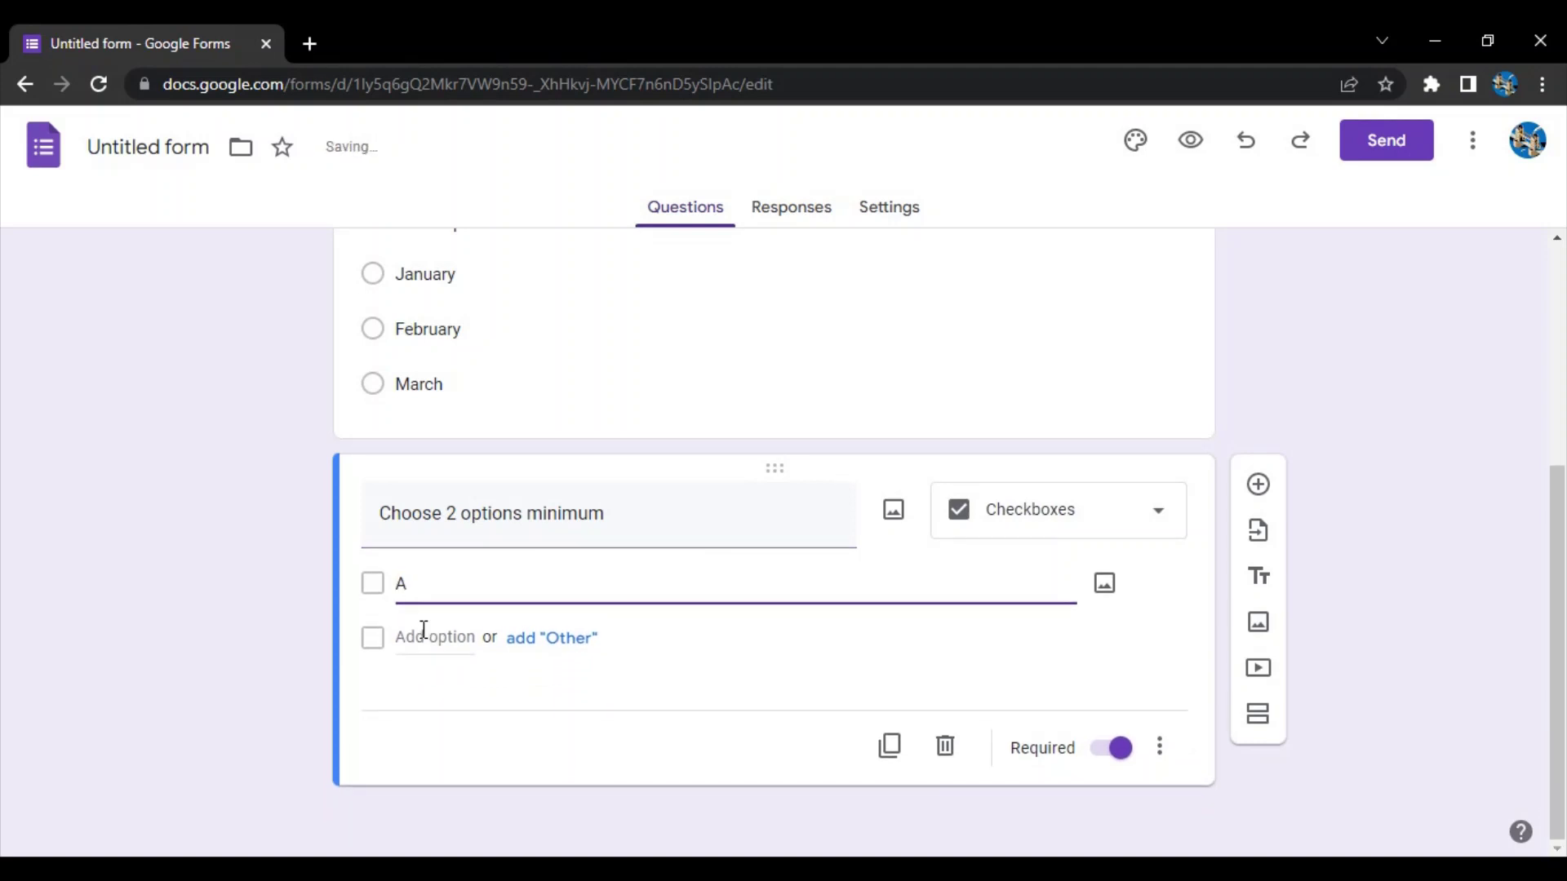
pyautogui.press('Return')
pyautogui.write('B')
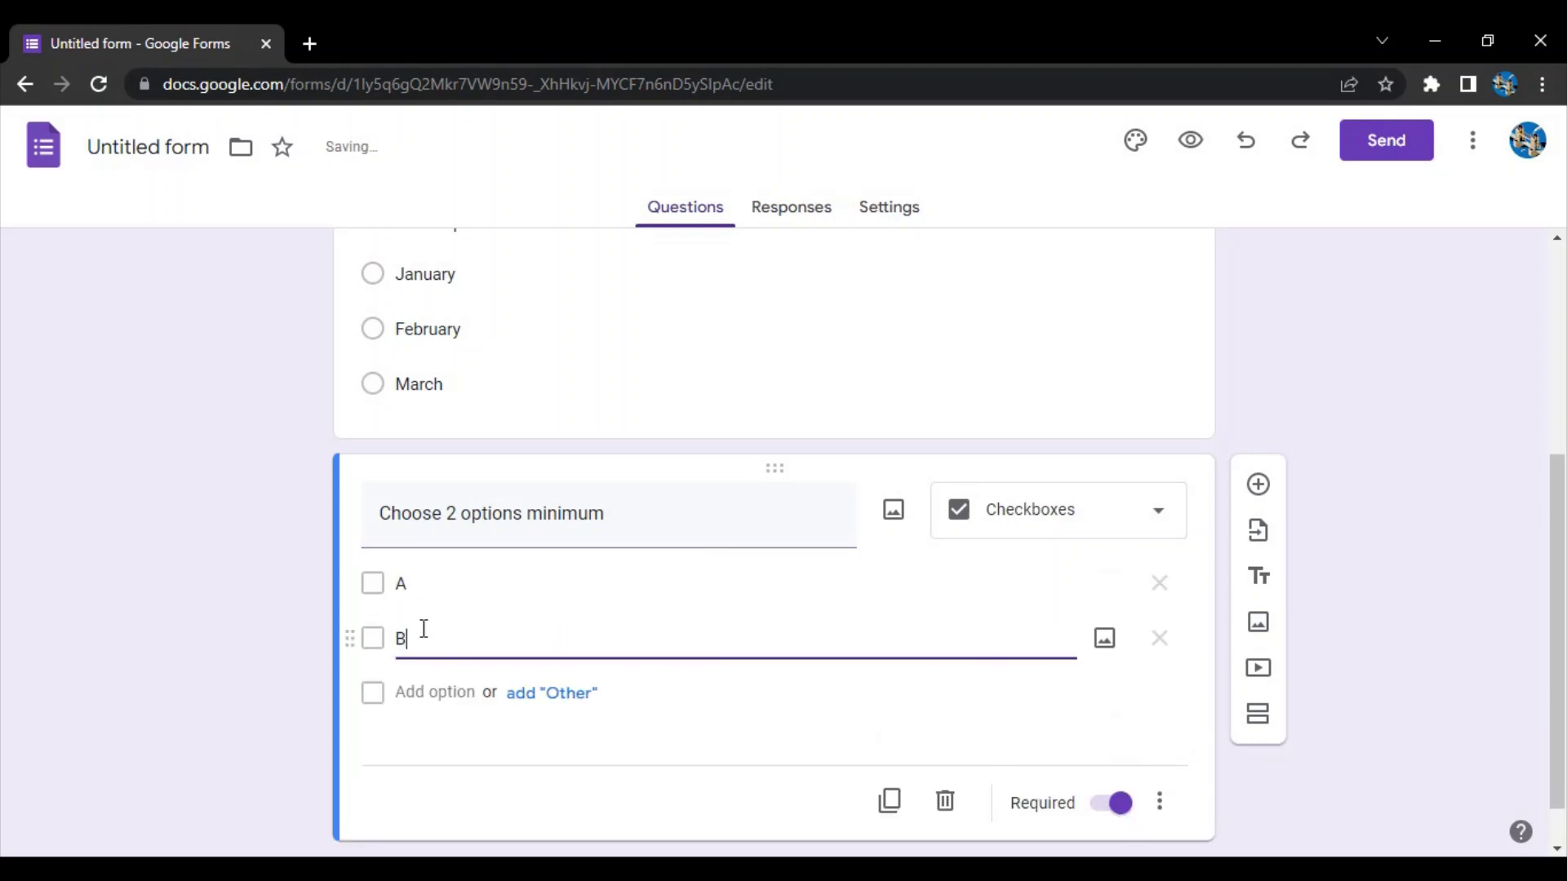
pyautogui.click(414, 691)
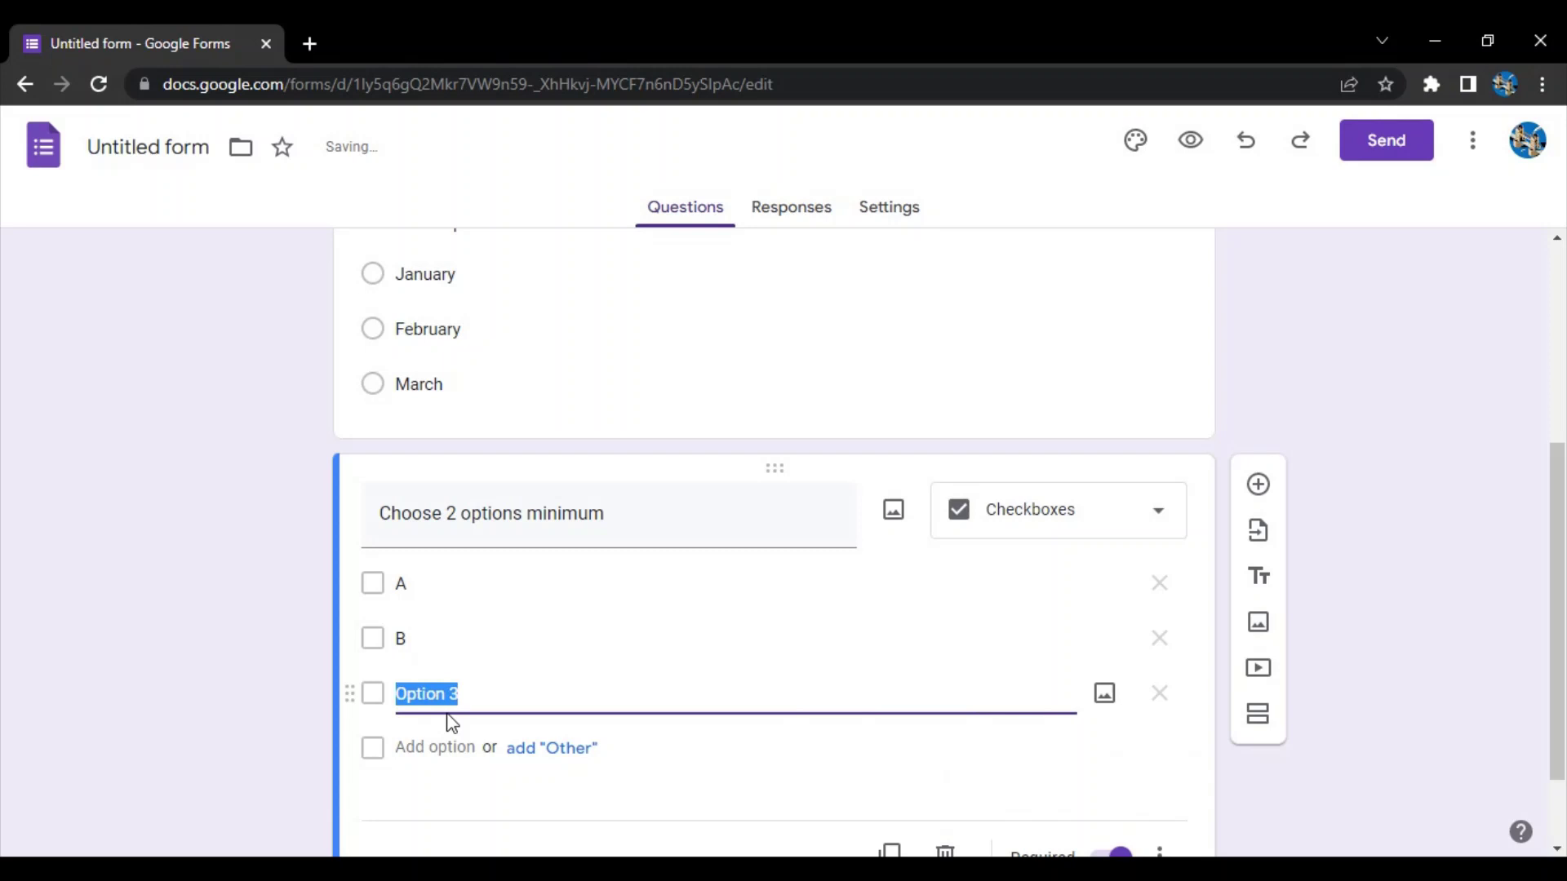
pyautogui.write('C')
pyautogui.click(430, 747)
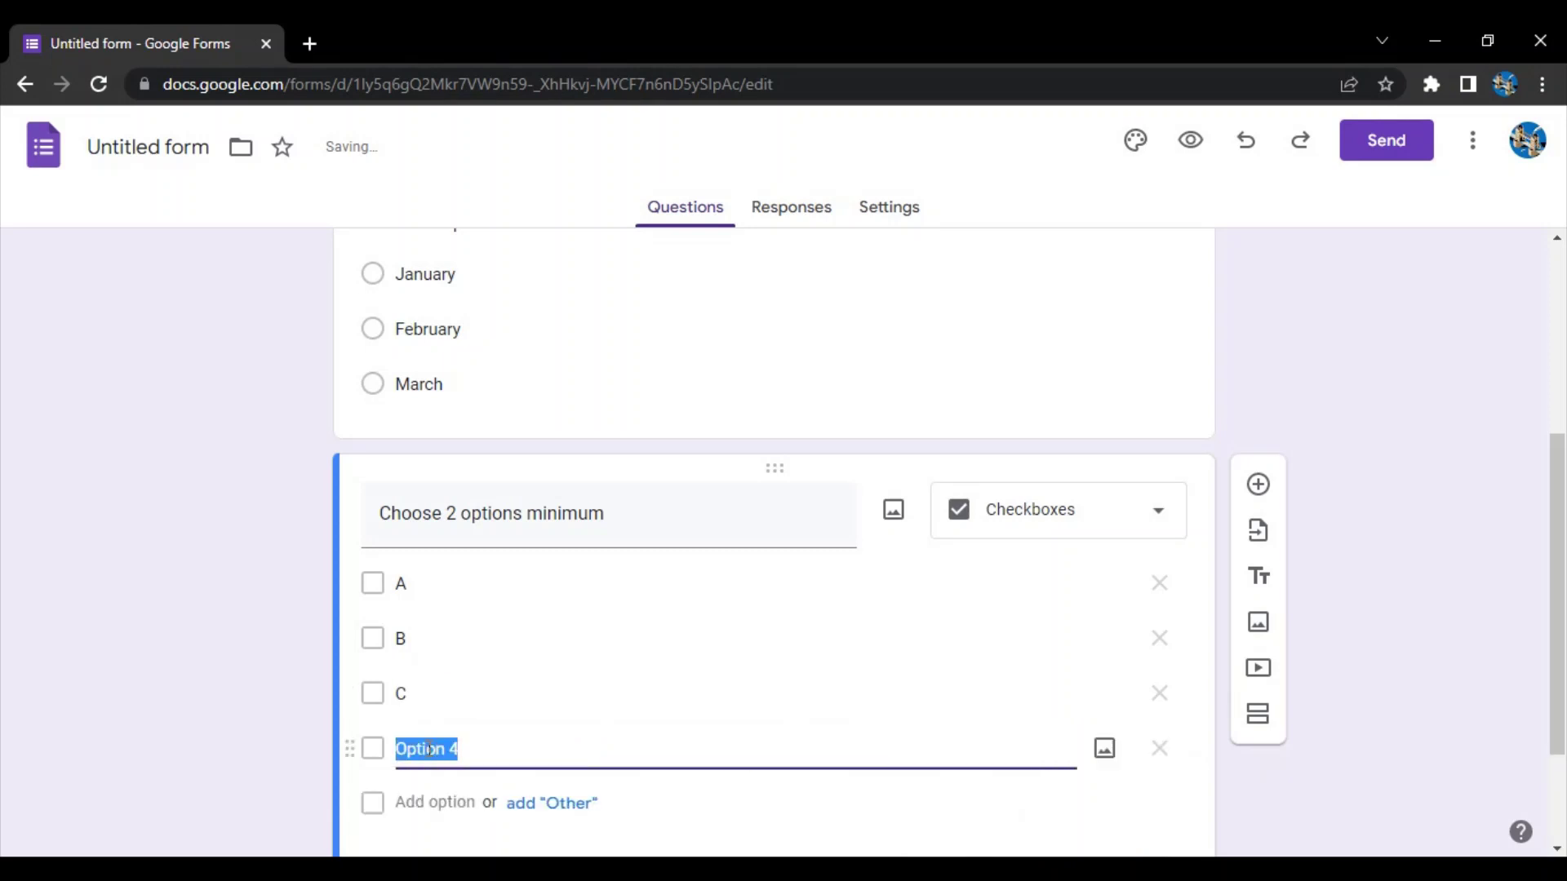
pyautogui.write('D')
pyautogui.click(259, 686)
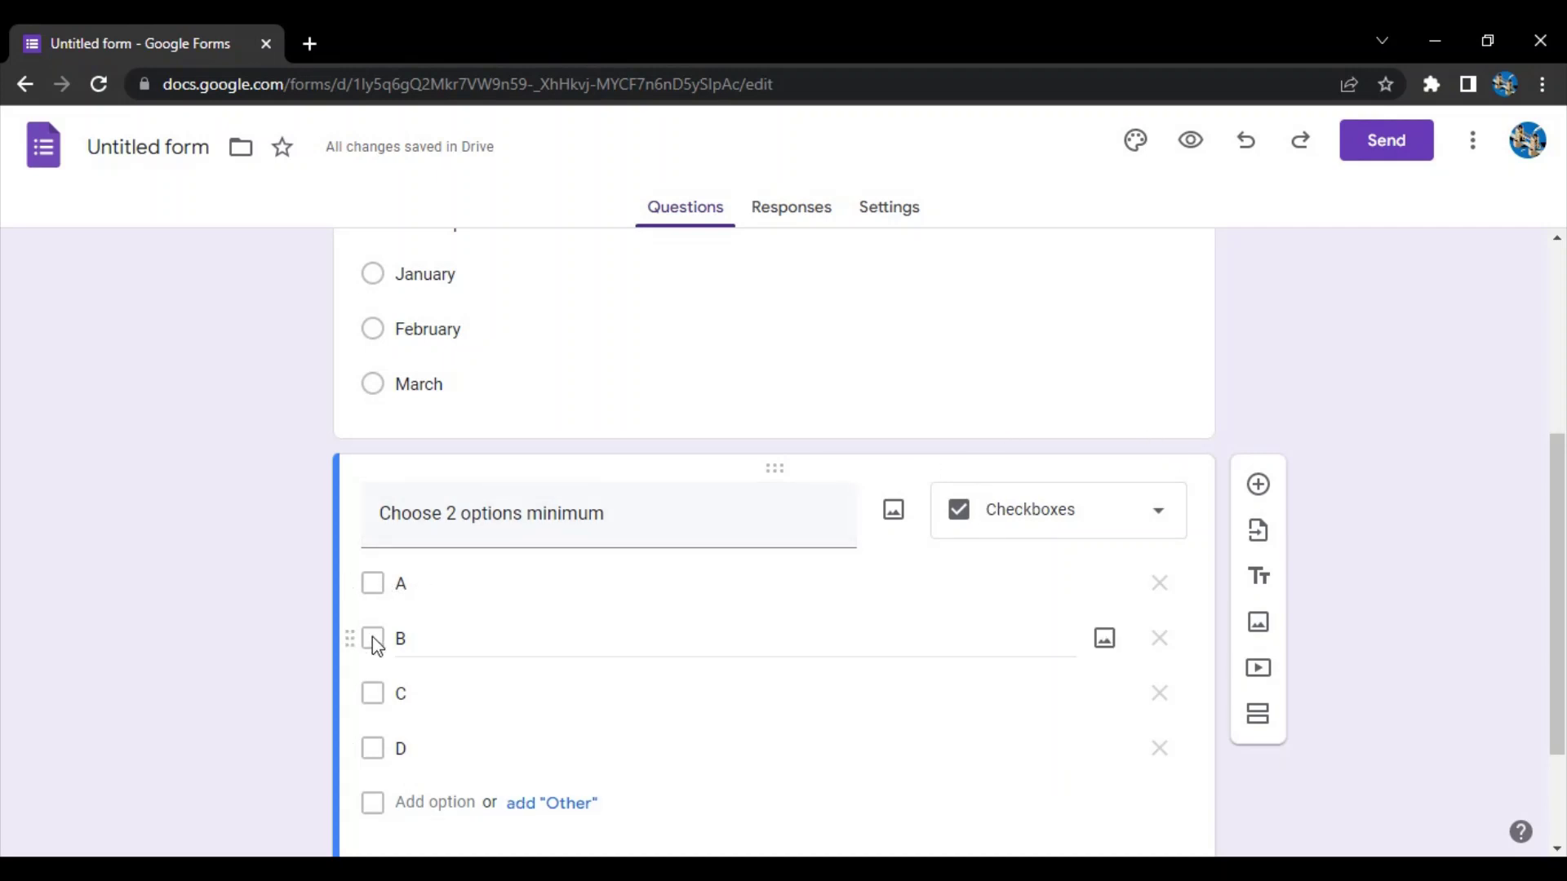
pyautogui.scroll(-2, 867, 633)
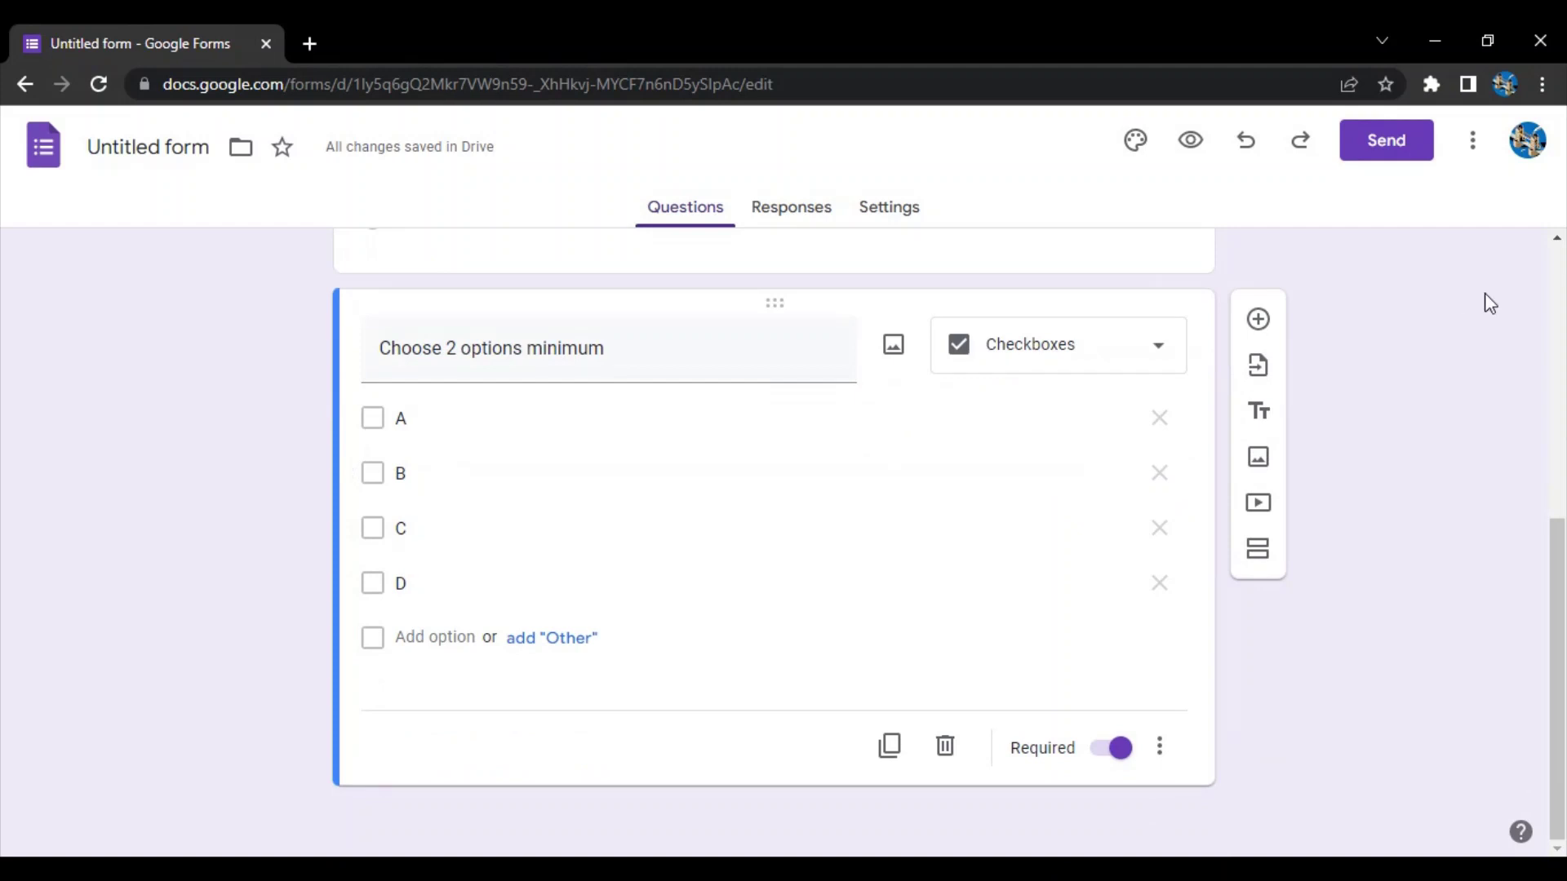
# - Add a Dropdown question below the checkbox question titled 'Choose a list'
pyautogui.click(1257, 319)
pyautogui.click(1066, 500)
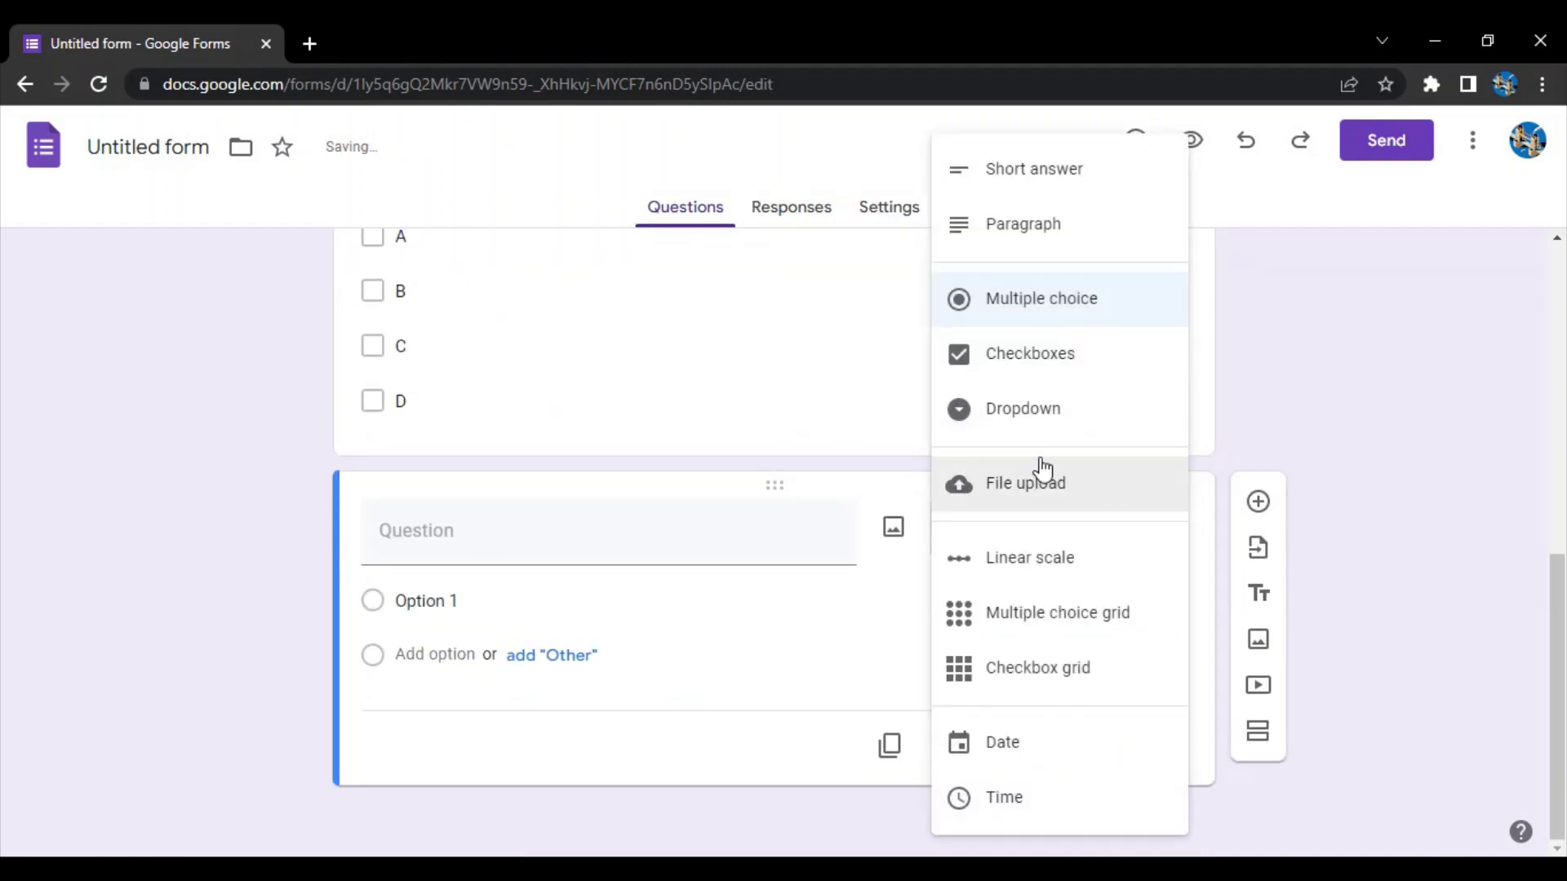
pyautogui.click(1033, 423)
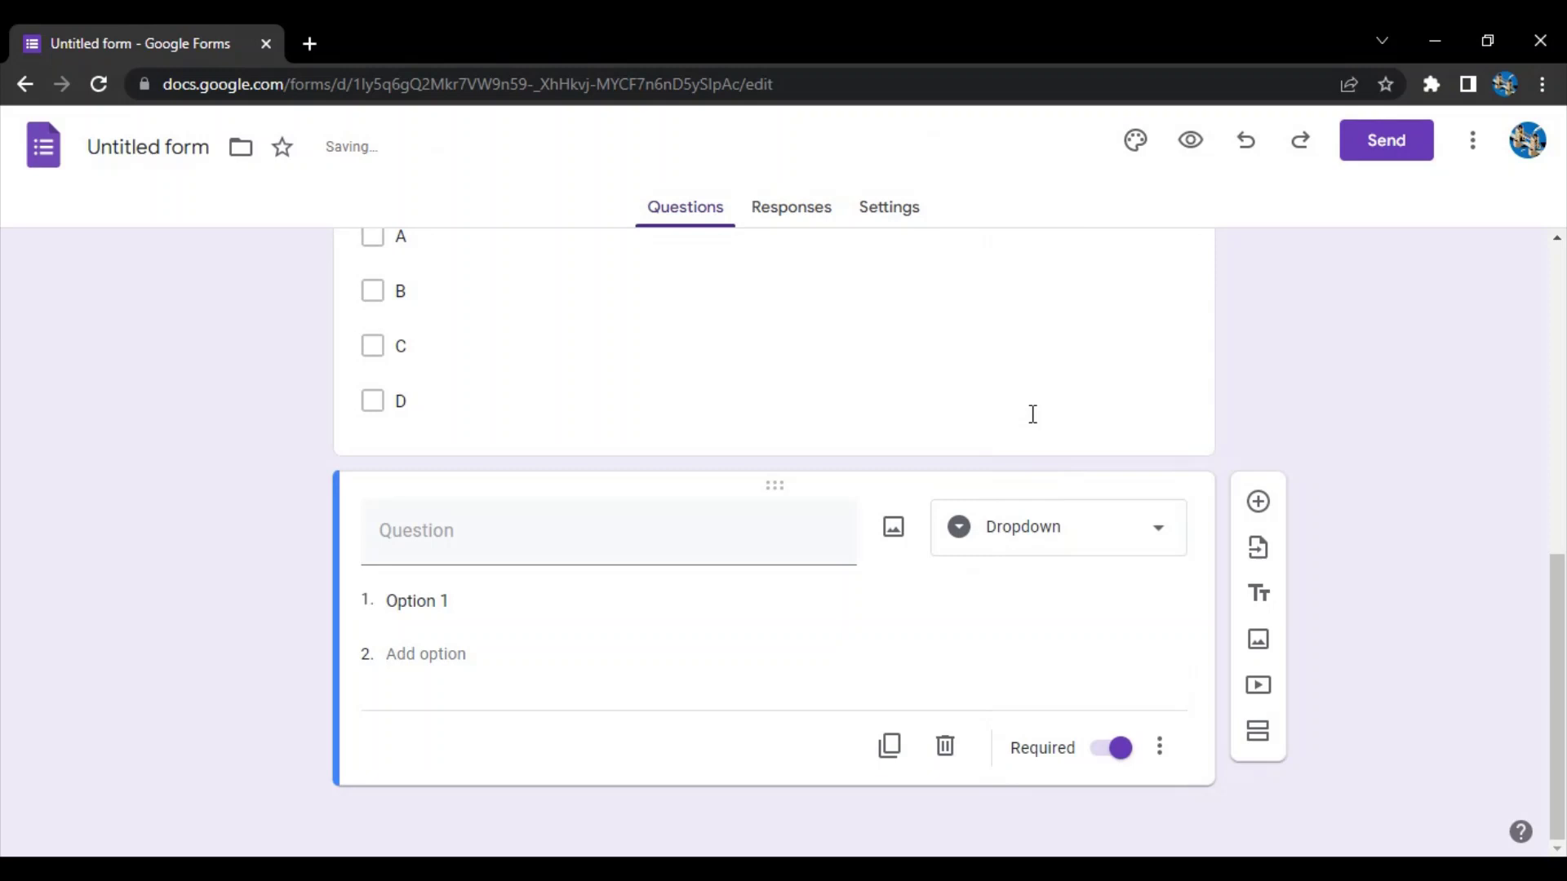
pyautogui.click(491, 558)
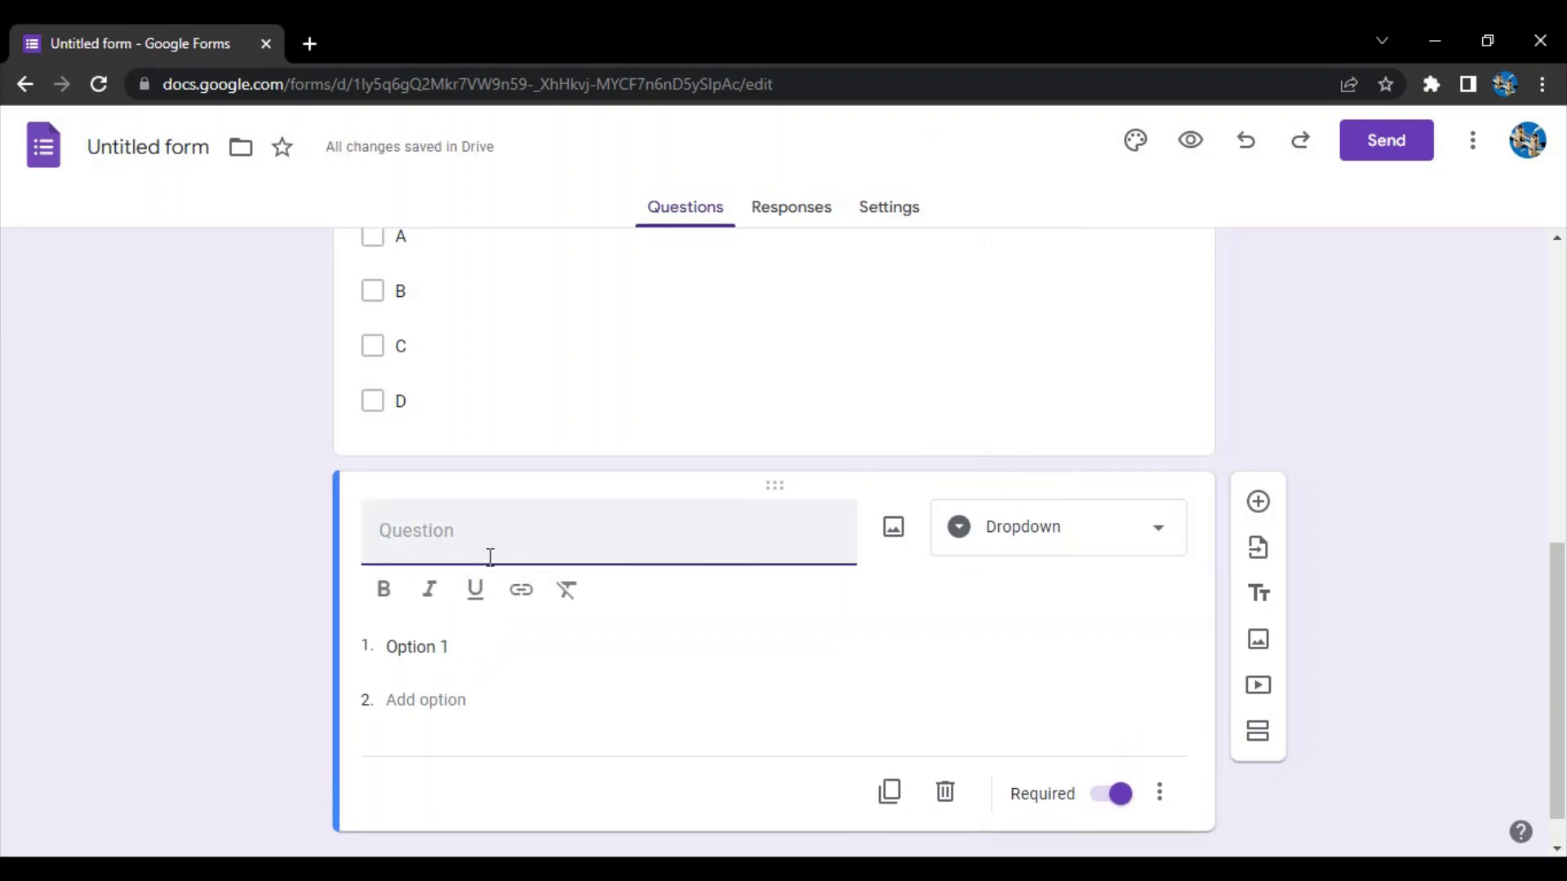
pyautogui.write('Choos')
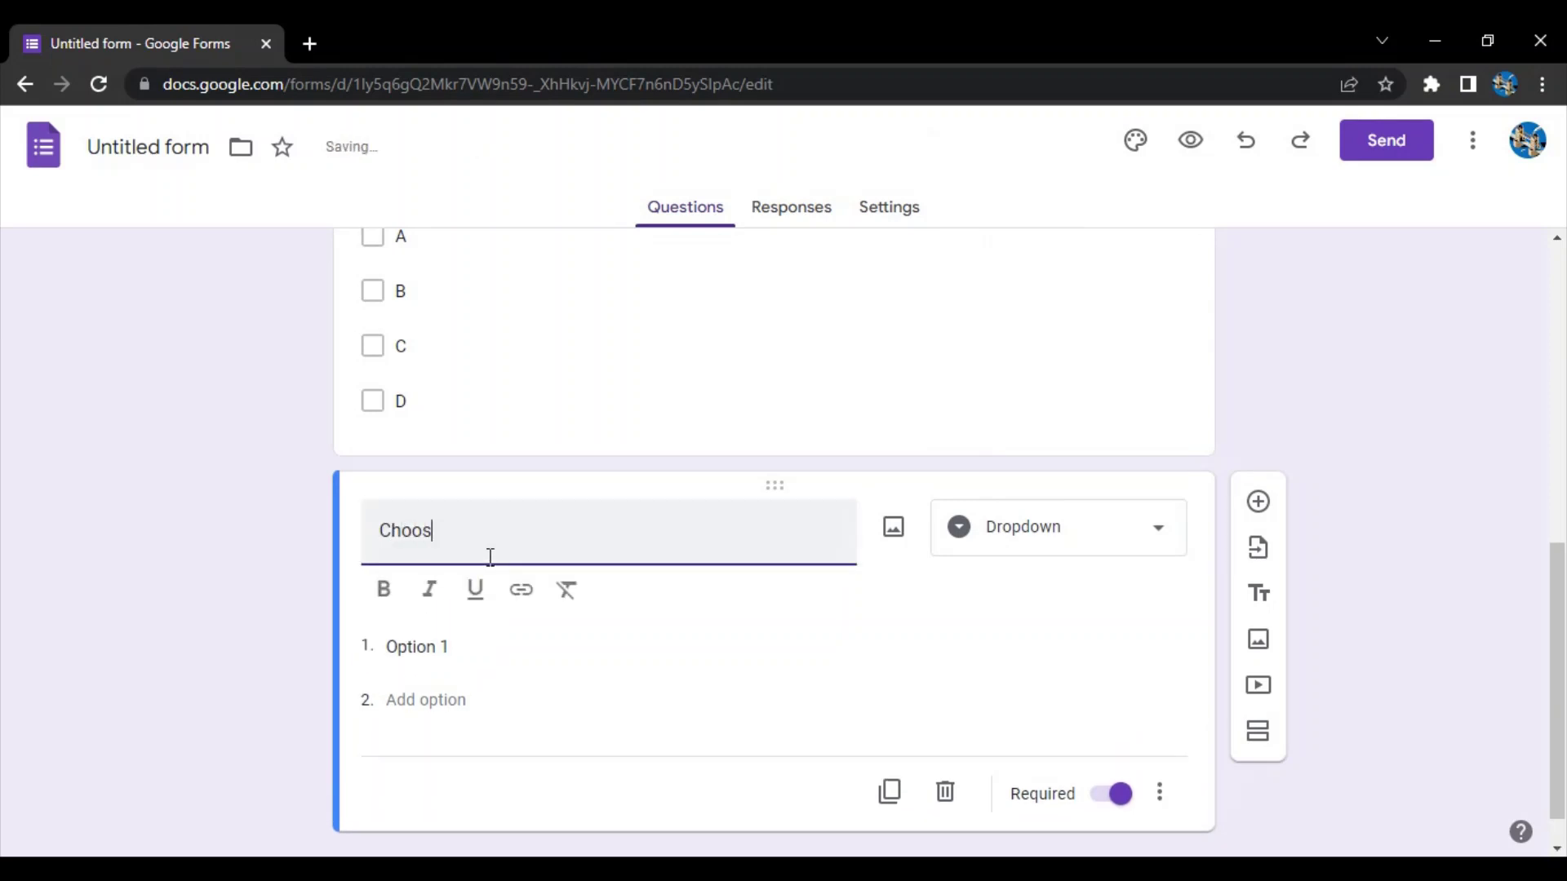
pyautogui.write('e a list')
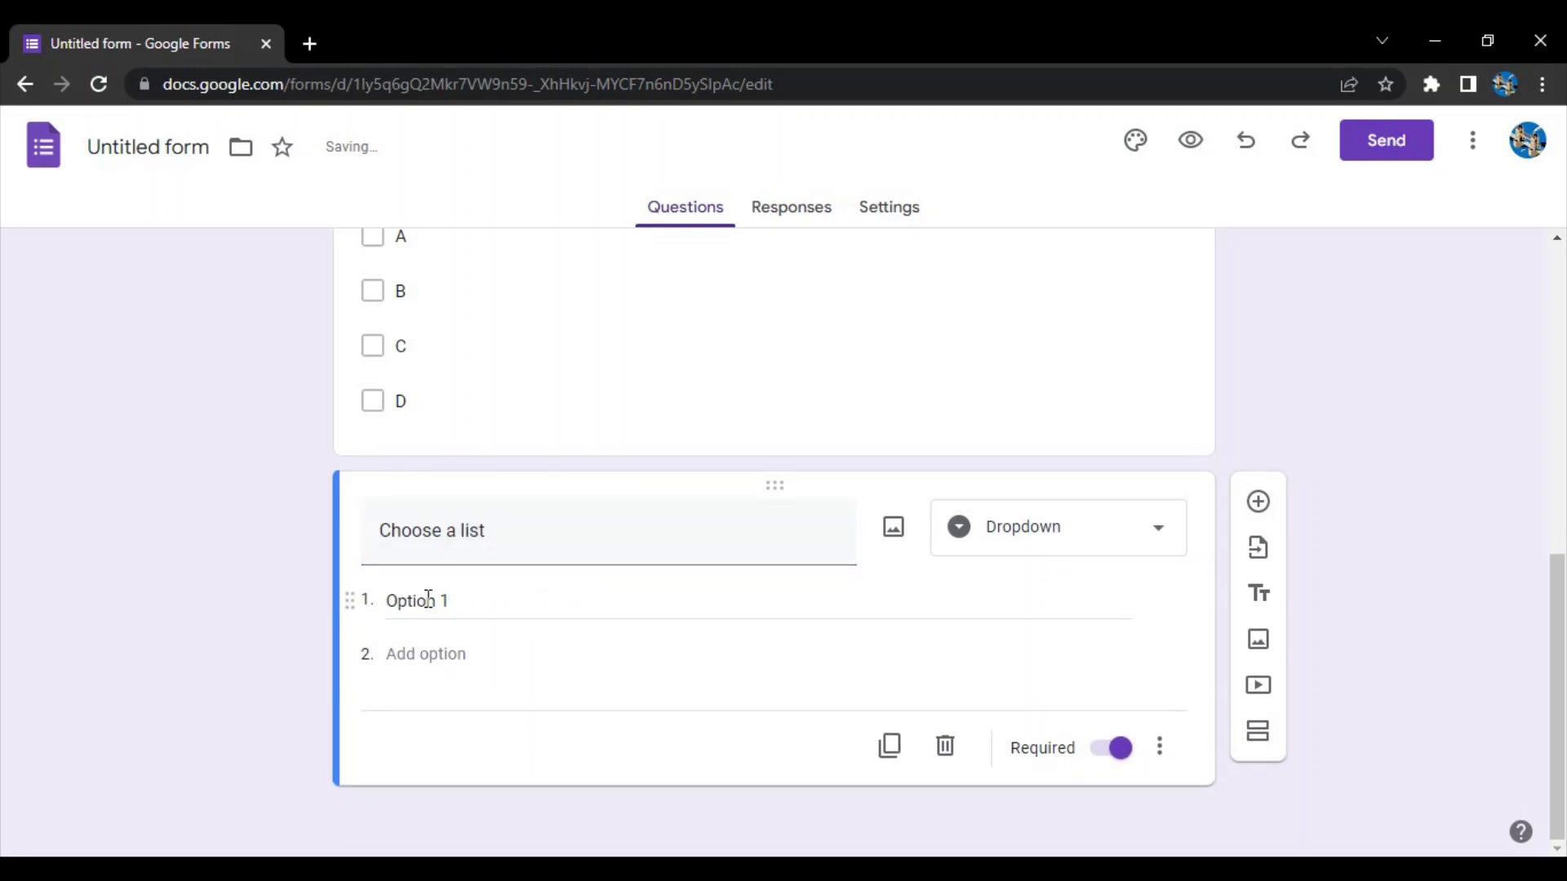
# - Enter the dropdown choices 'Days of the Week' and 'Months of the Year'
pyautogui.click(429, 601)
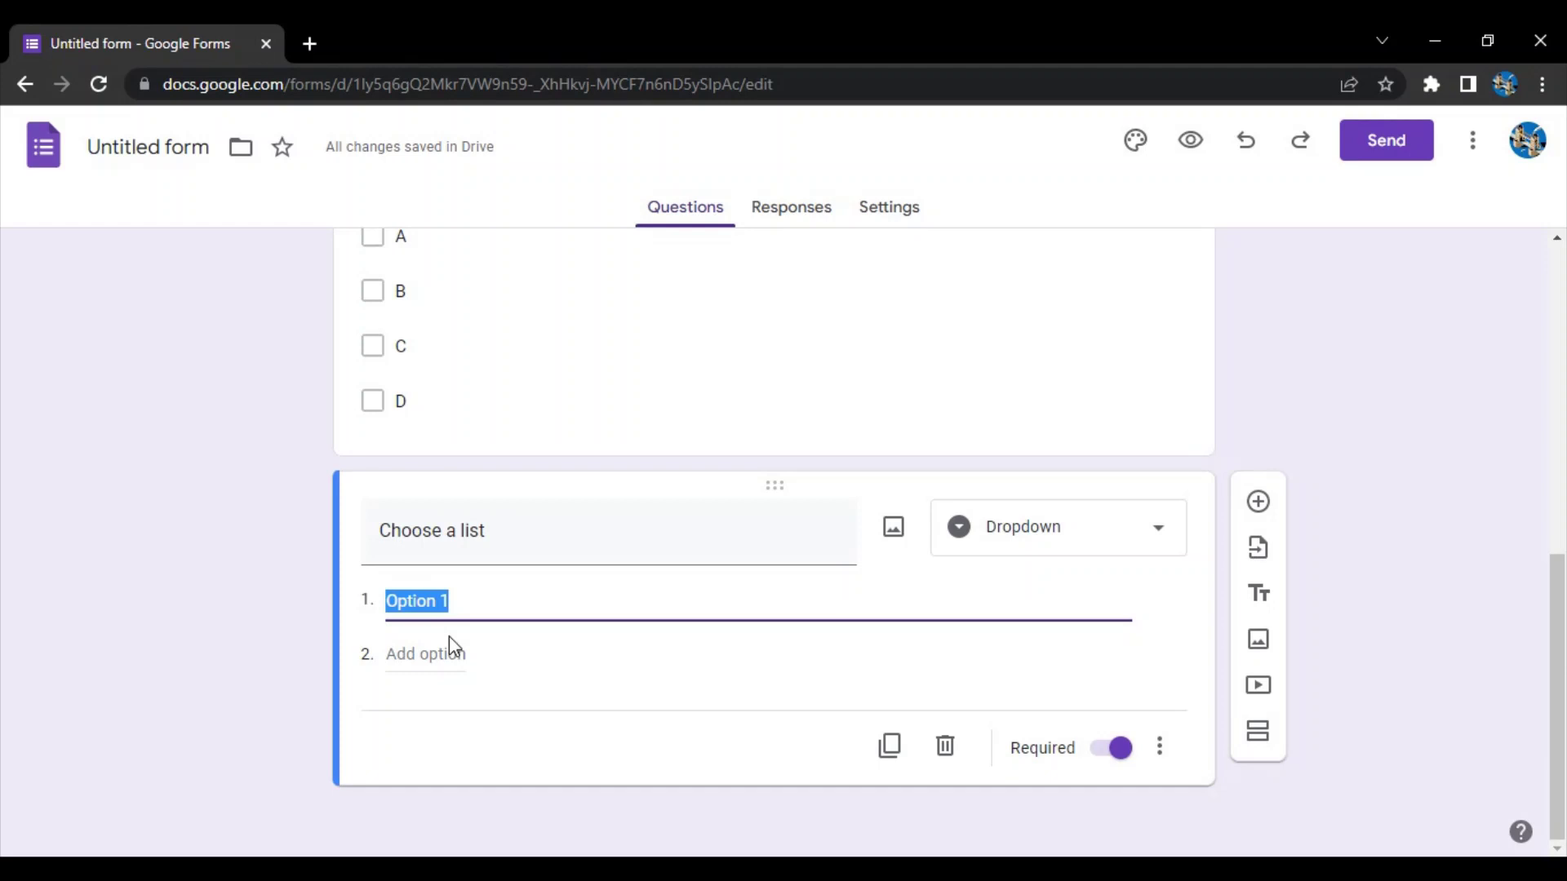
pyautogui.write('Days')
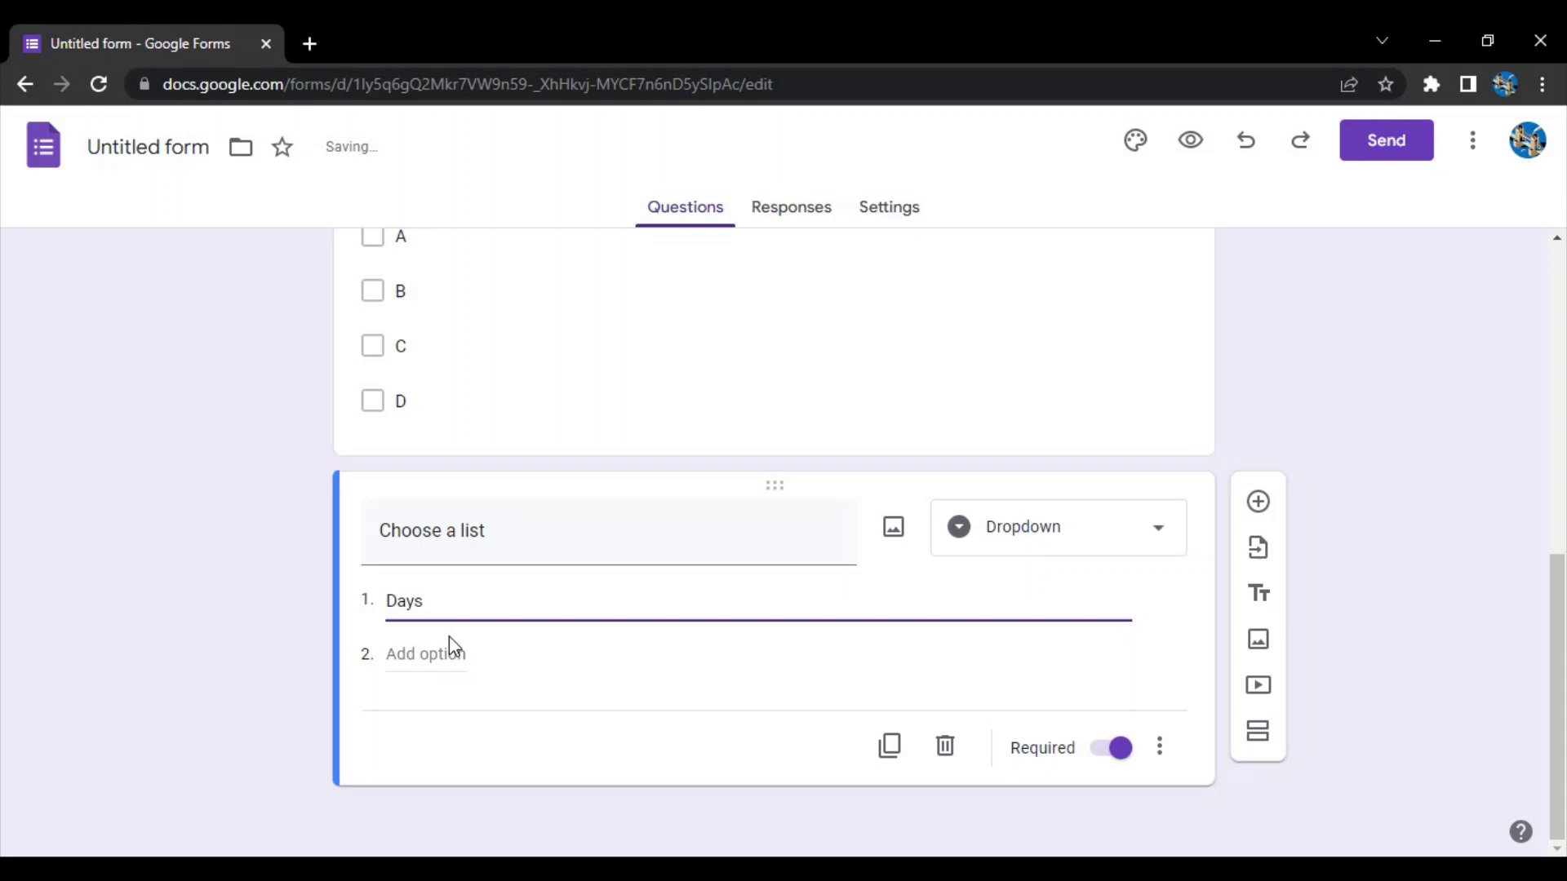
pyautogui.write(' of the Week')
pyautogui.click(446, 650)
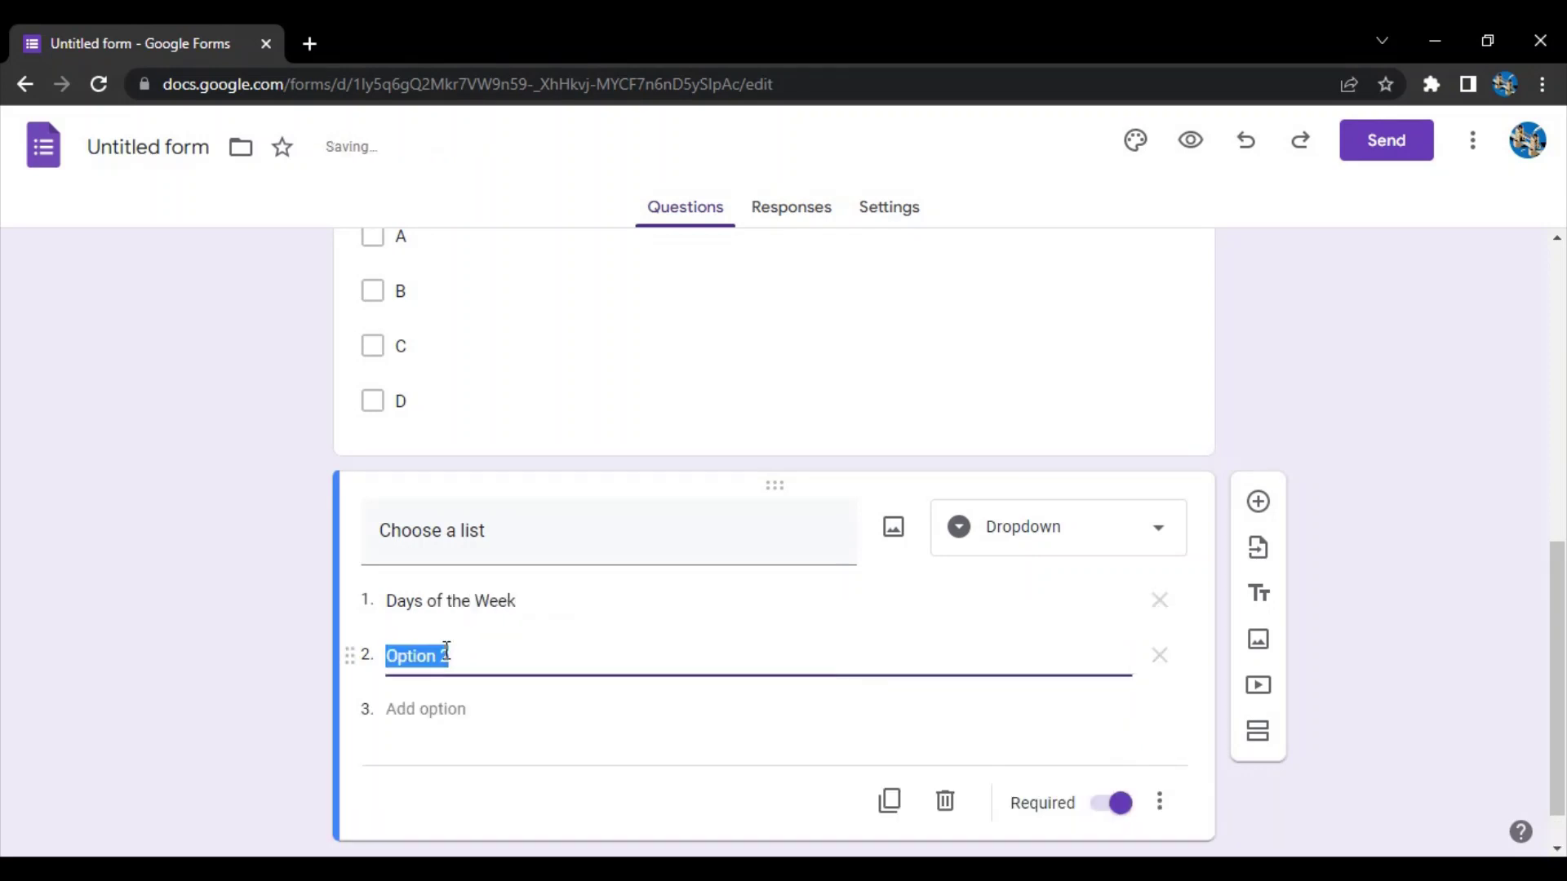
pyautogui.write('Da')
pyautogui.press('BackSpace')
pyautogui.press('BackSpace')
pyautogui.write('Months')
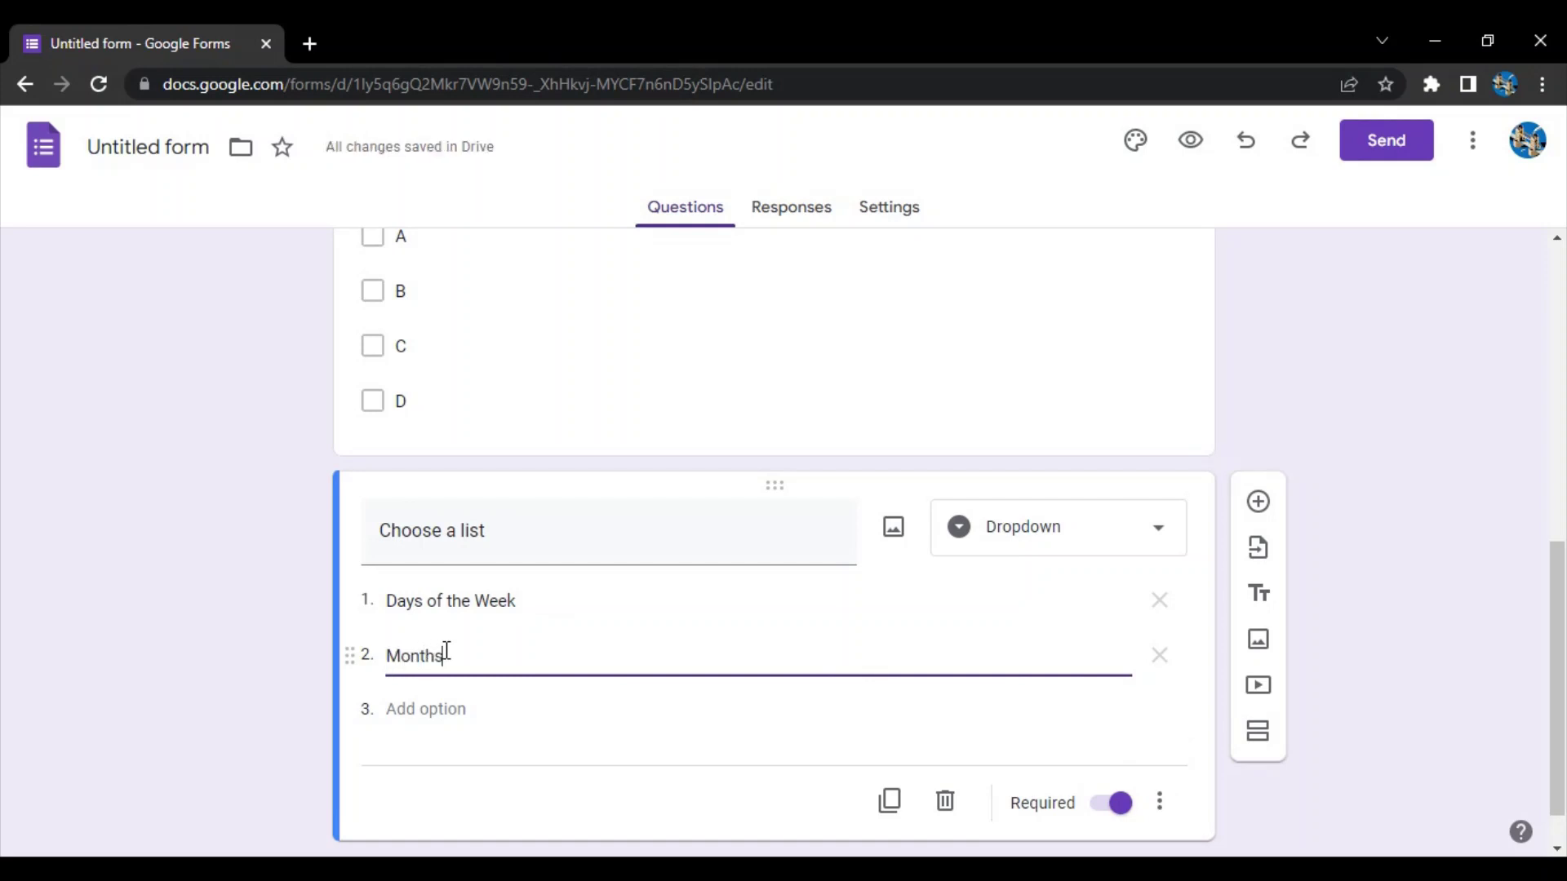
pyautogui.write('of the')
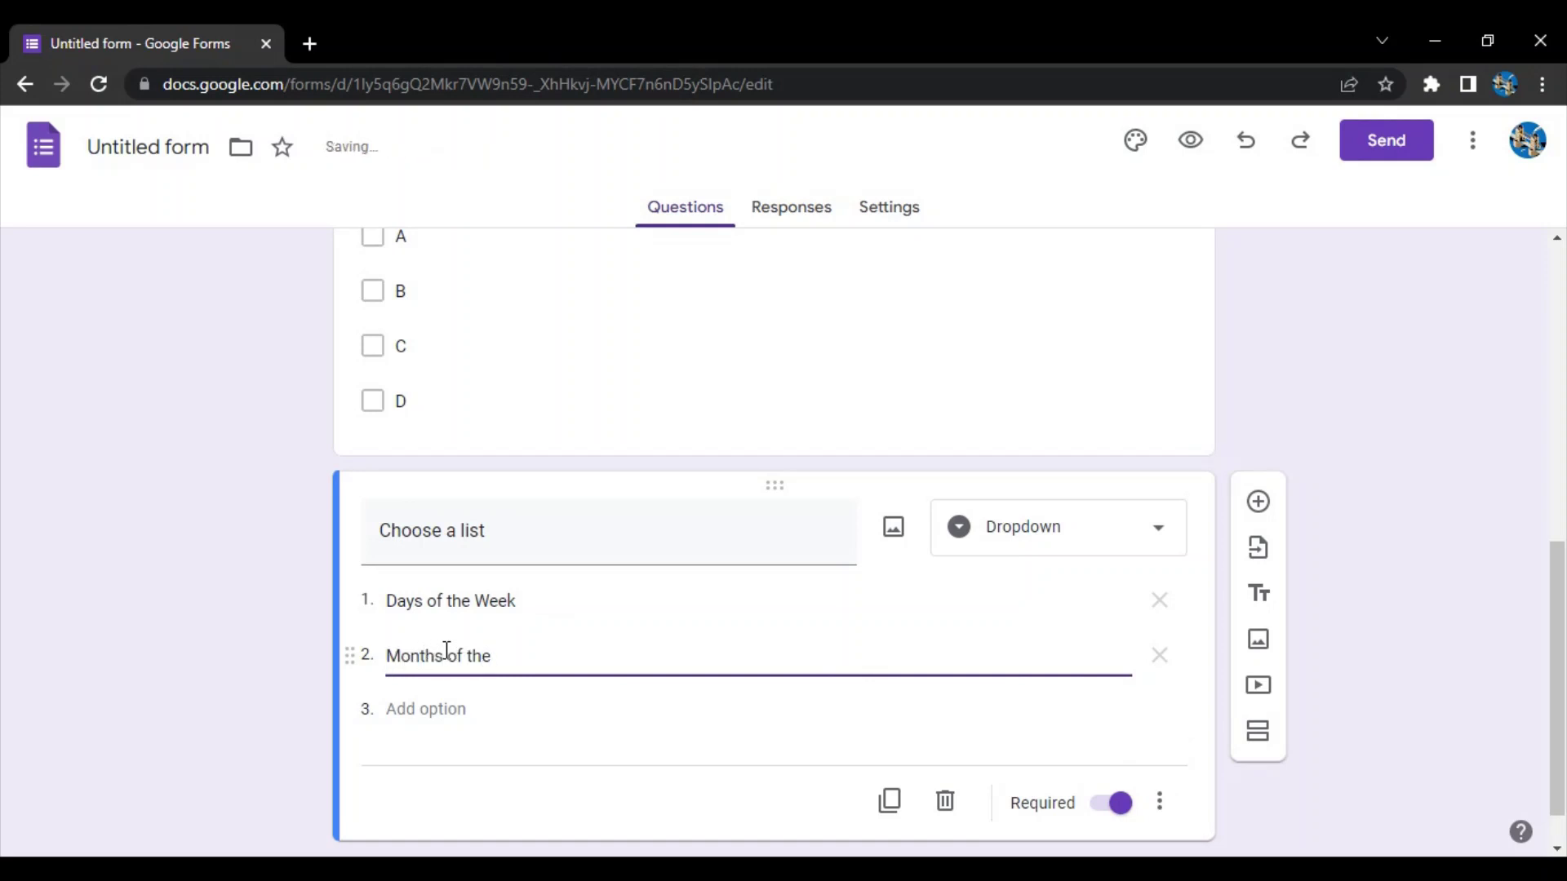
pyautogui.write(' Year')
pyautogui.click(280, 658)
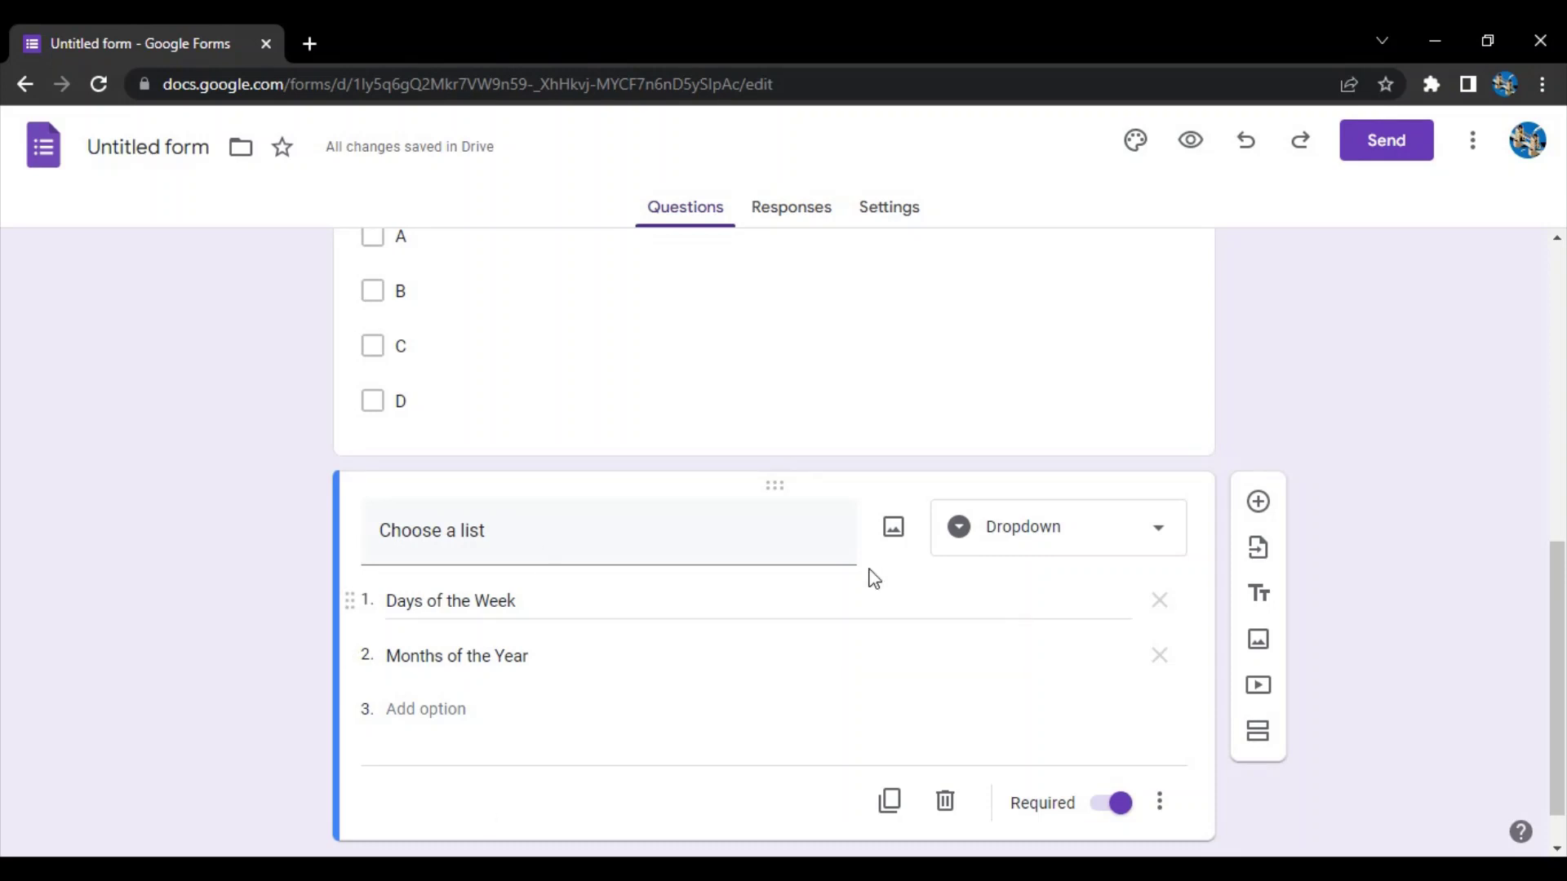
# - Add a question below 'Choose a list' and set it to Paragraph instead of Short answer
pyautogui.click(1258, 501)
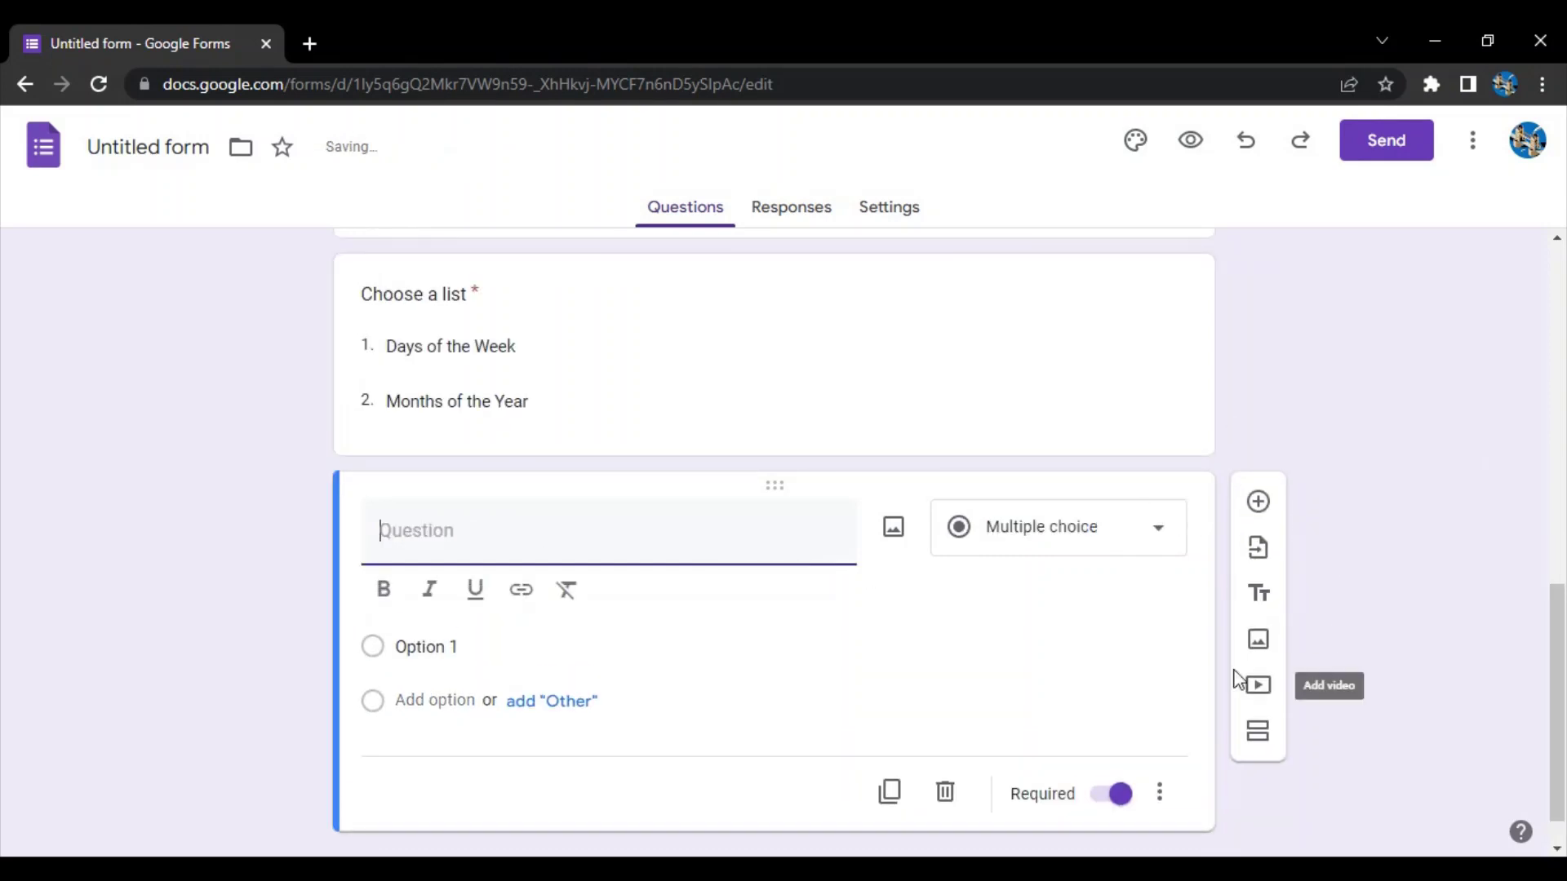
pyautogui.click(1108, 548)
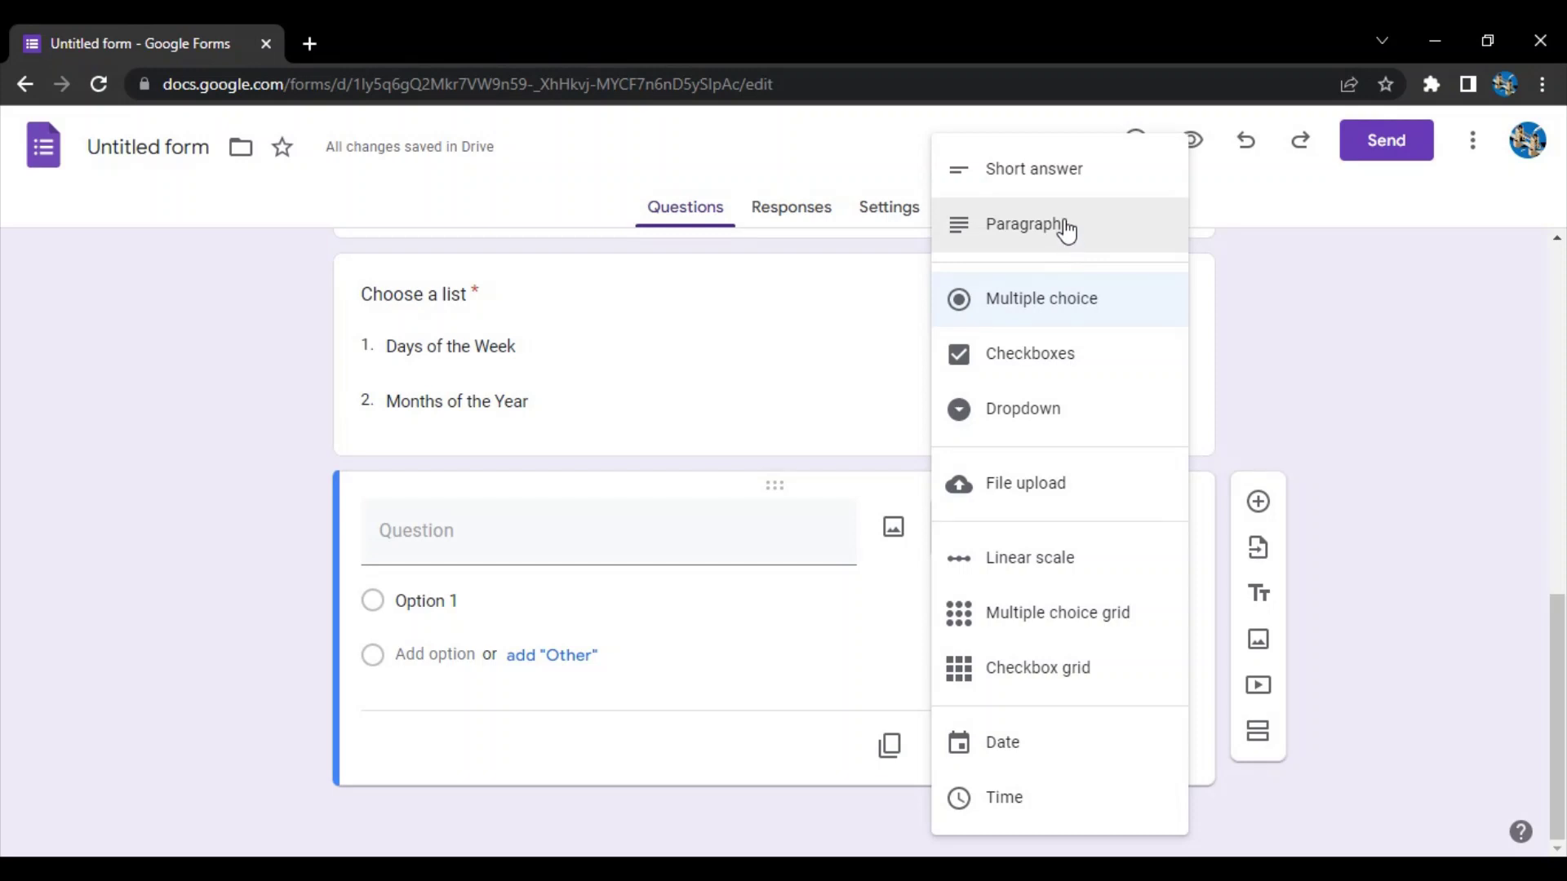
pyautogui.click(1073, 167)
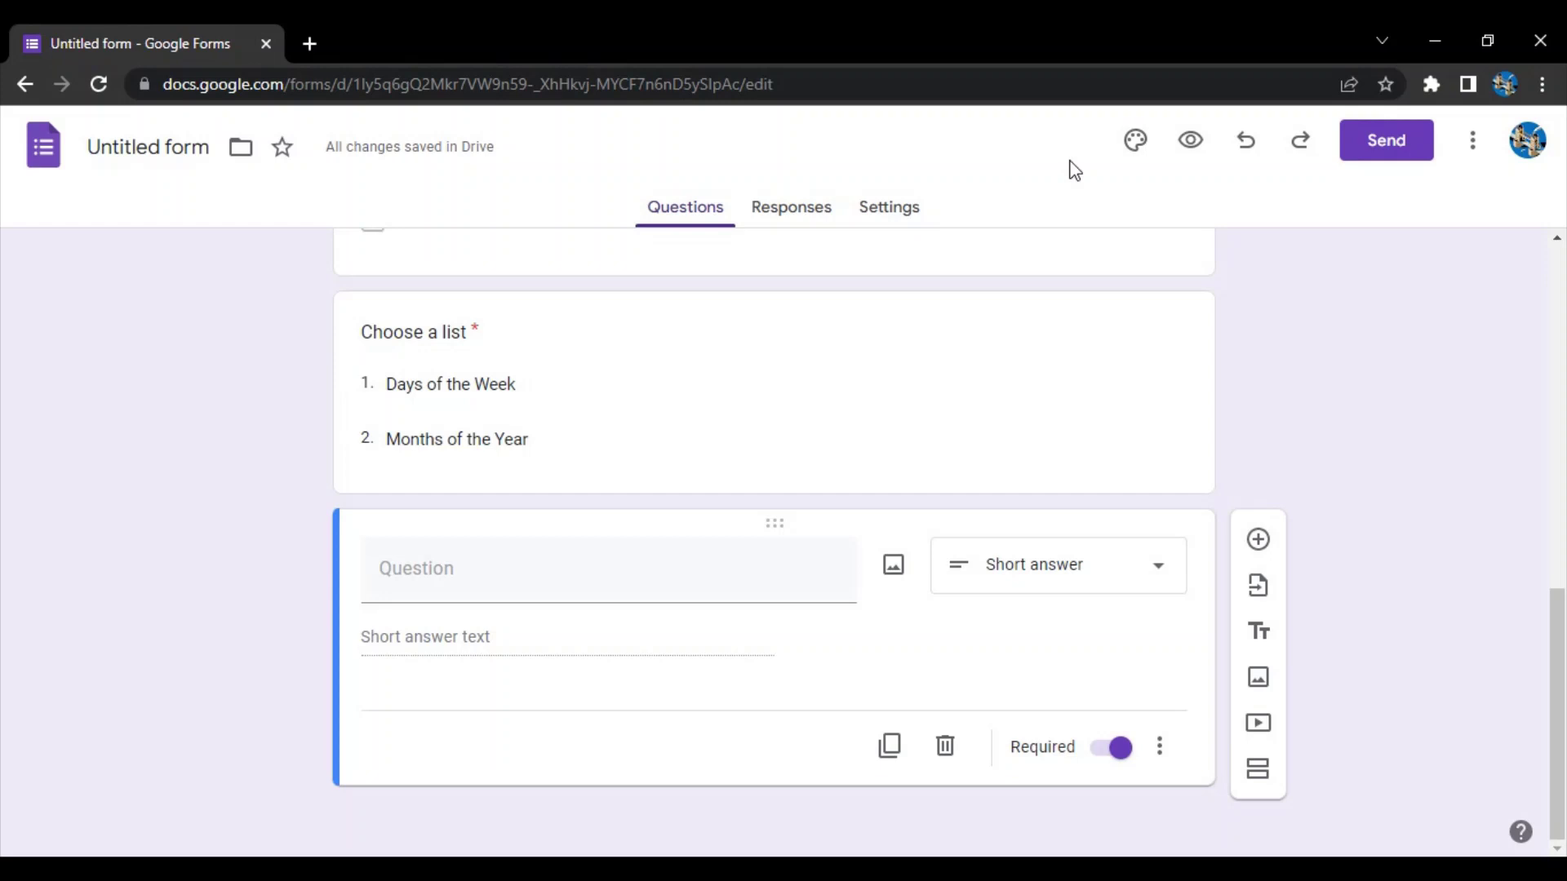
pyautogui.click(1086, 581)
pyautogui.click(1042, 236)
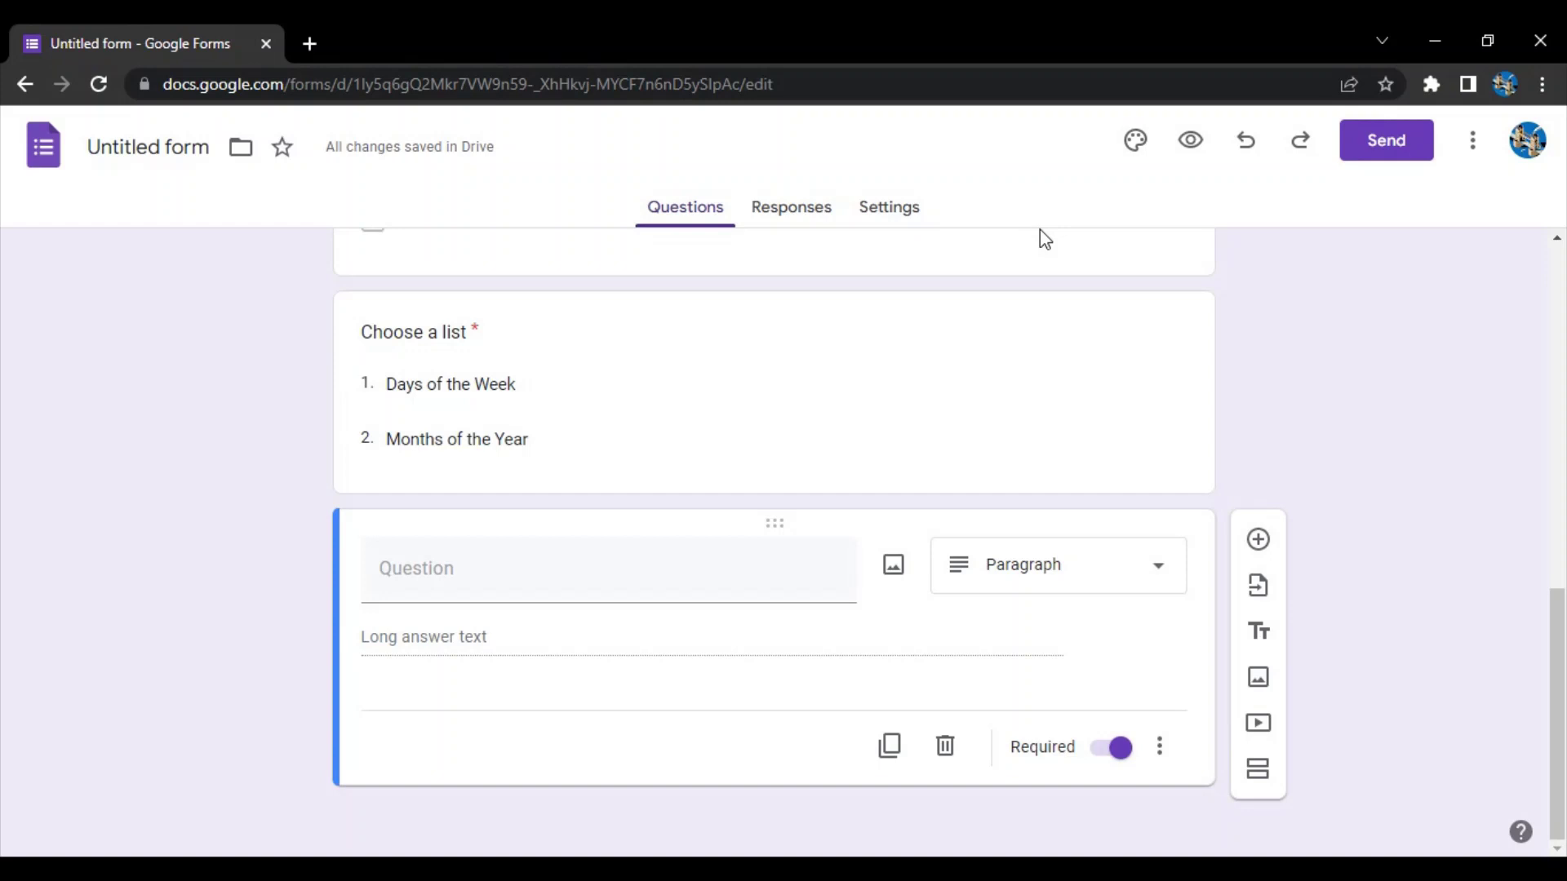
# - Title the paragraph question 'Tell me something about yourself'
pyautogui.click(591, 568)
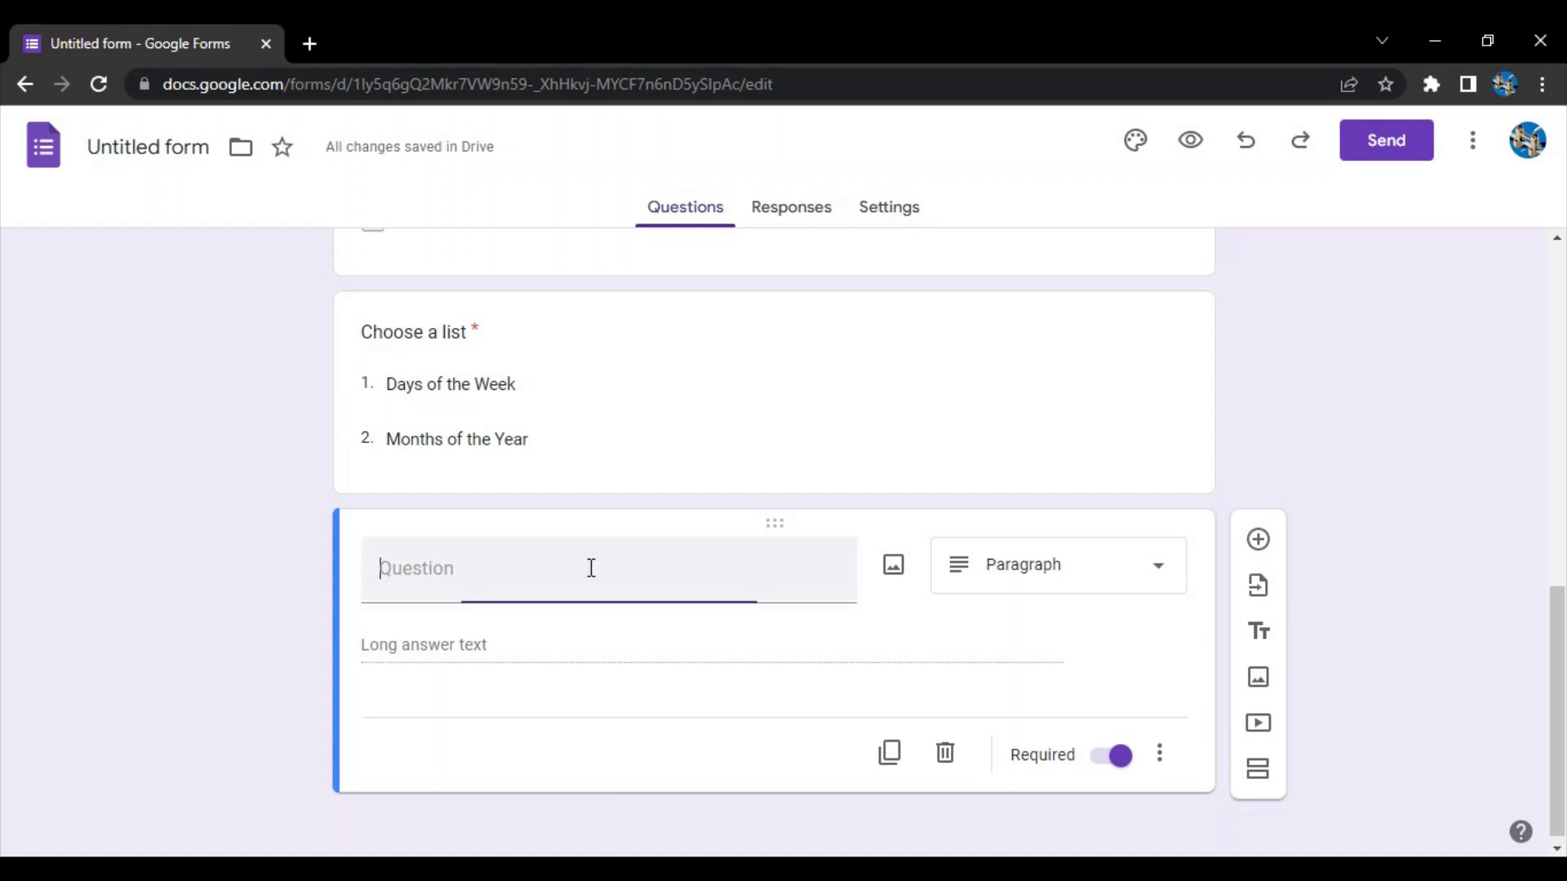
pyautogui.write('Te')
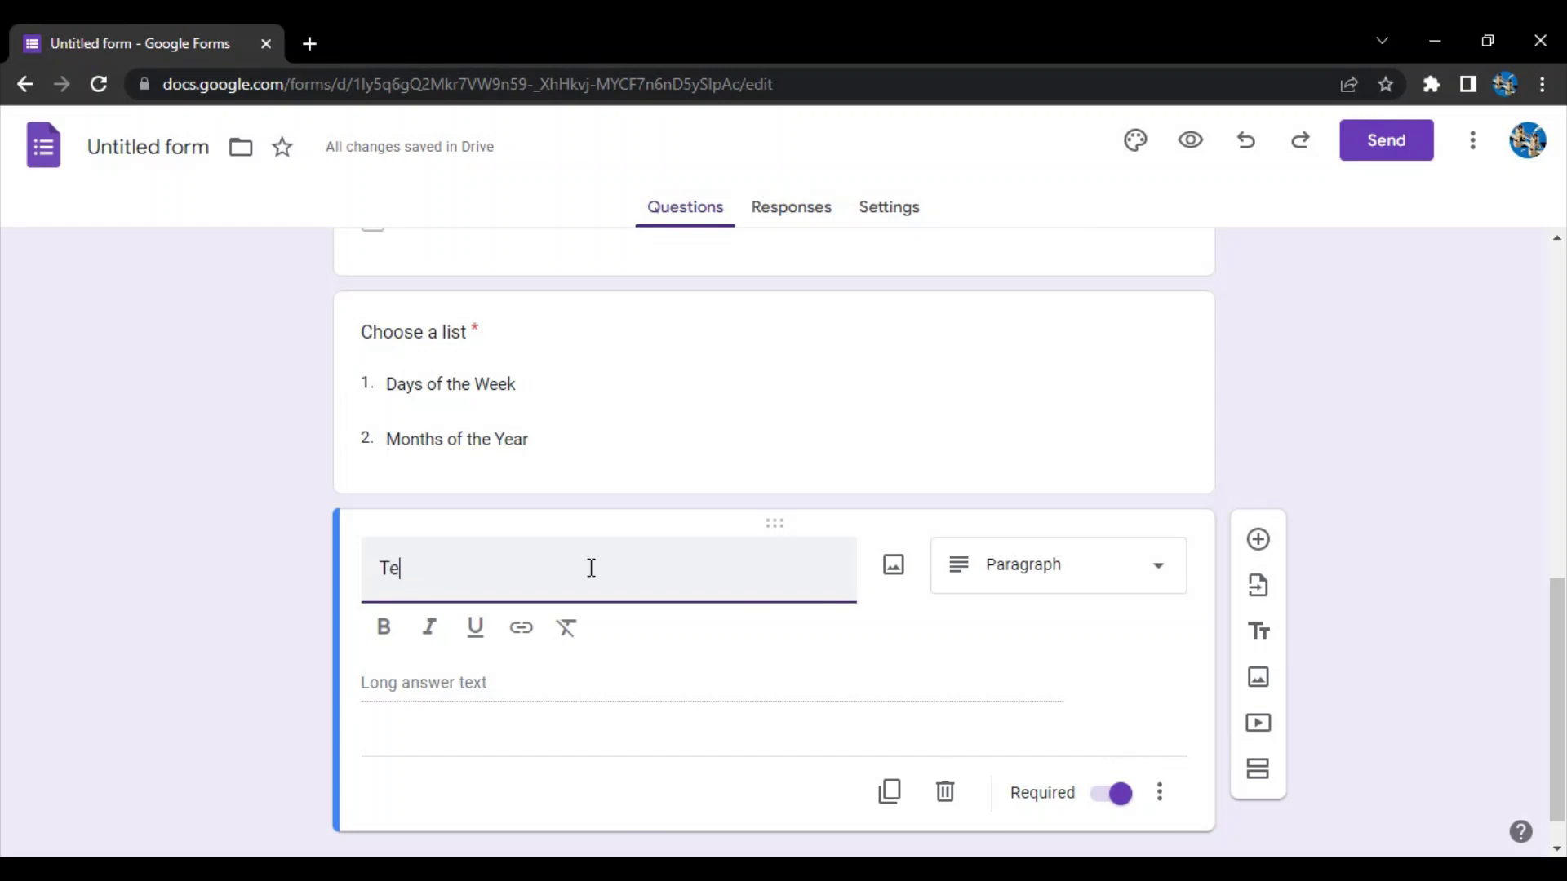
pyautogui.write('ll m')
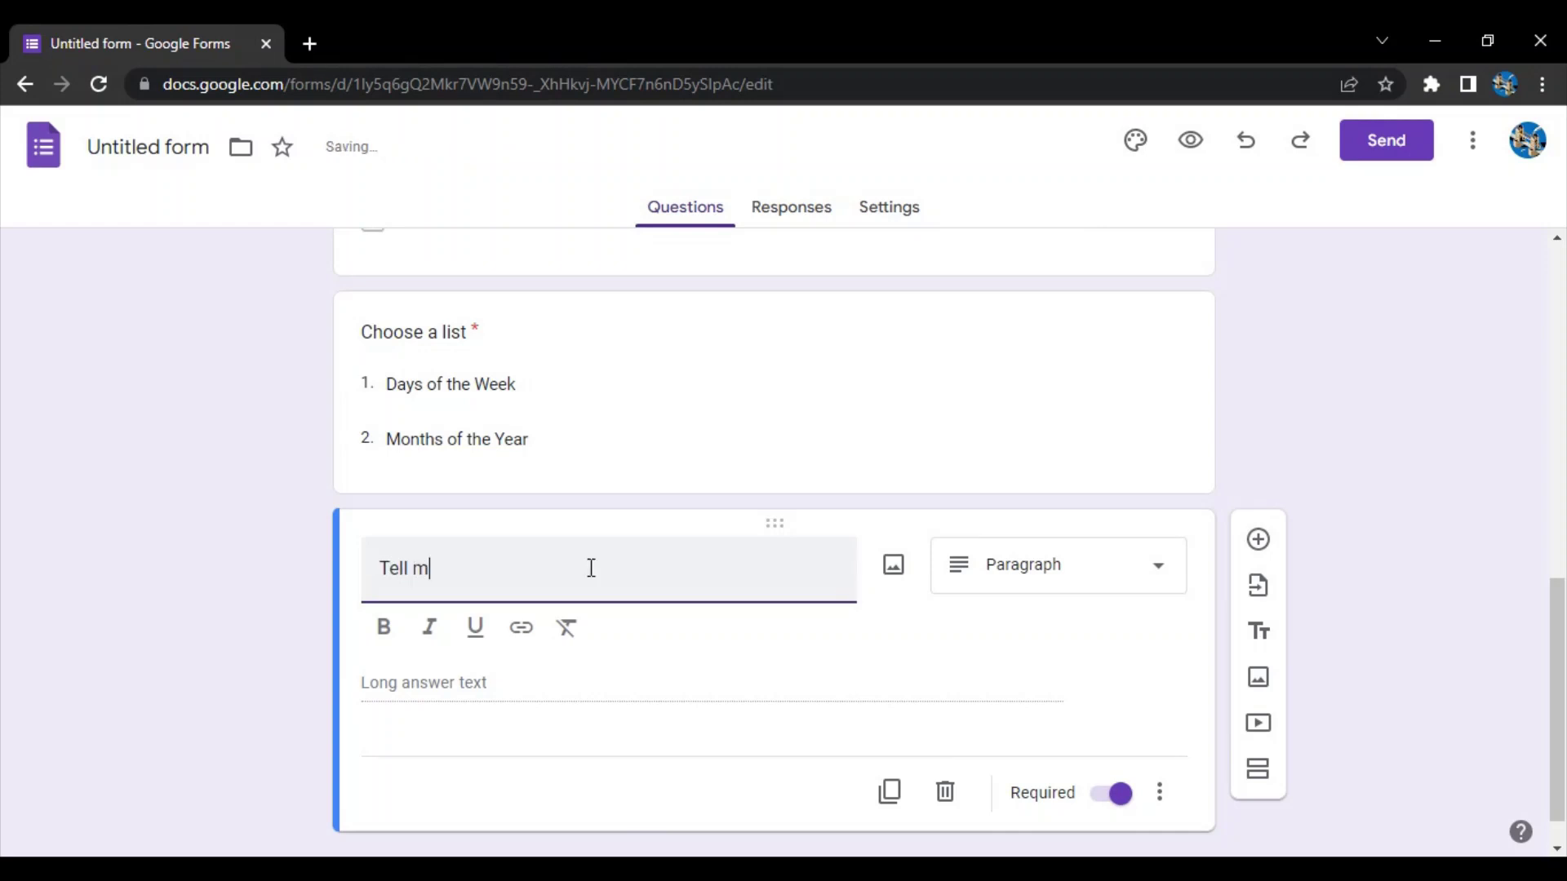
pyautogui.write('e someth')
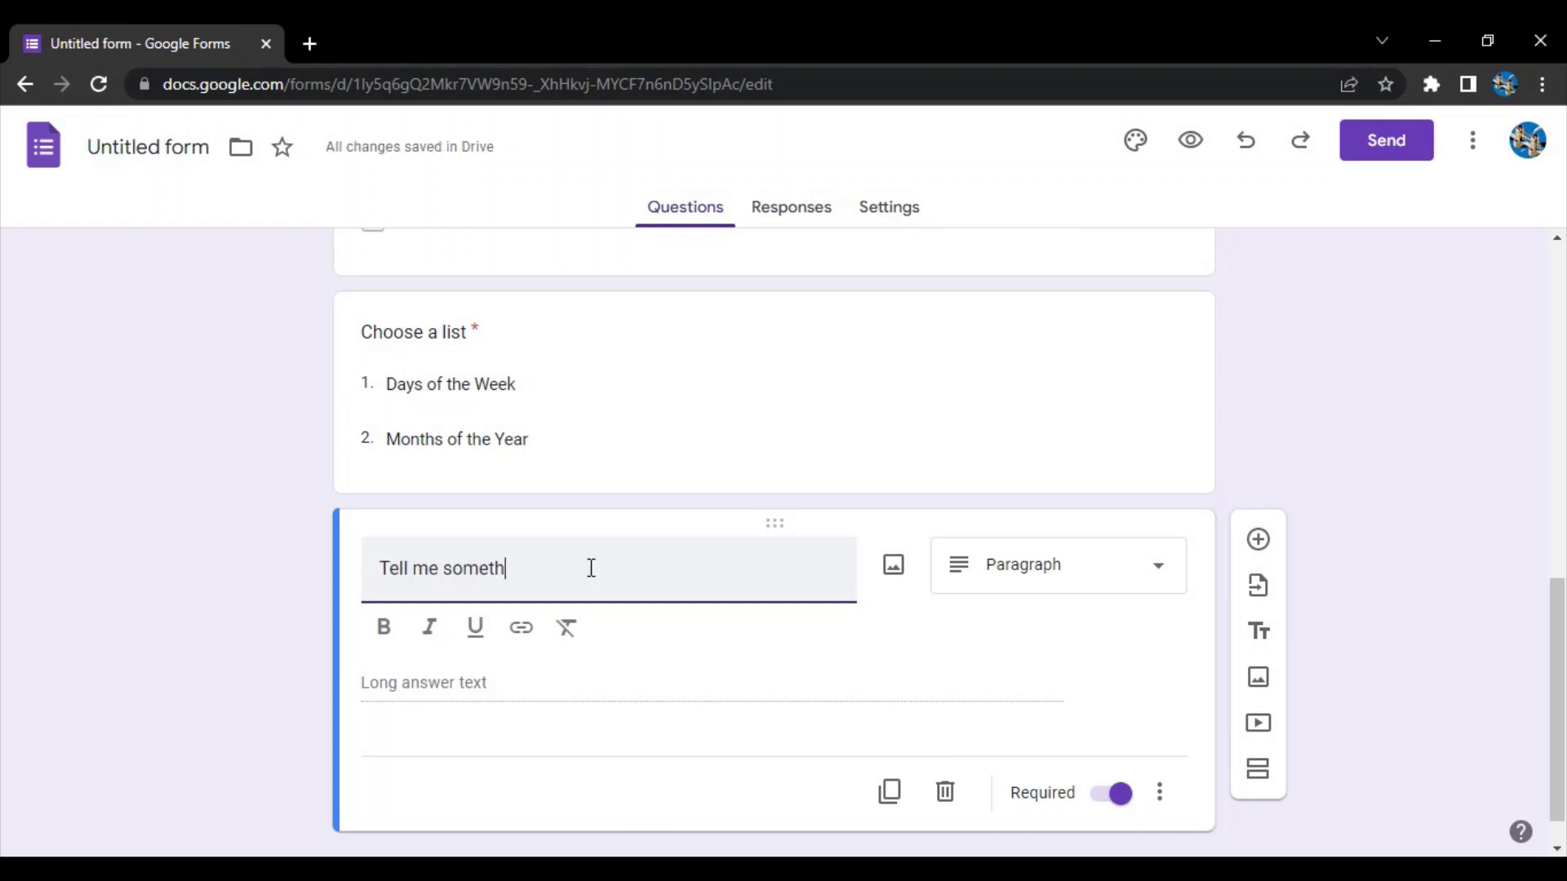
pyautogui.write('ing about yourself')
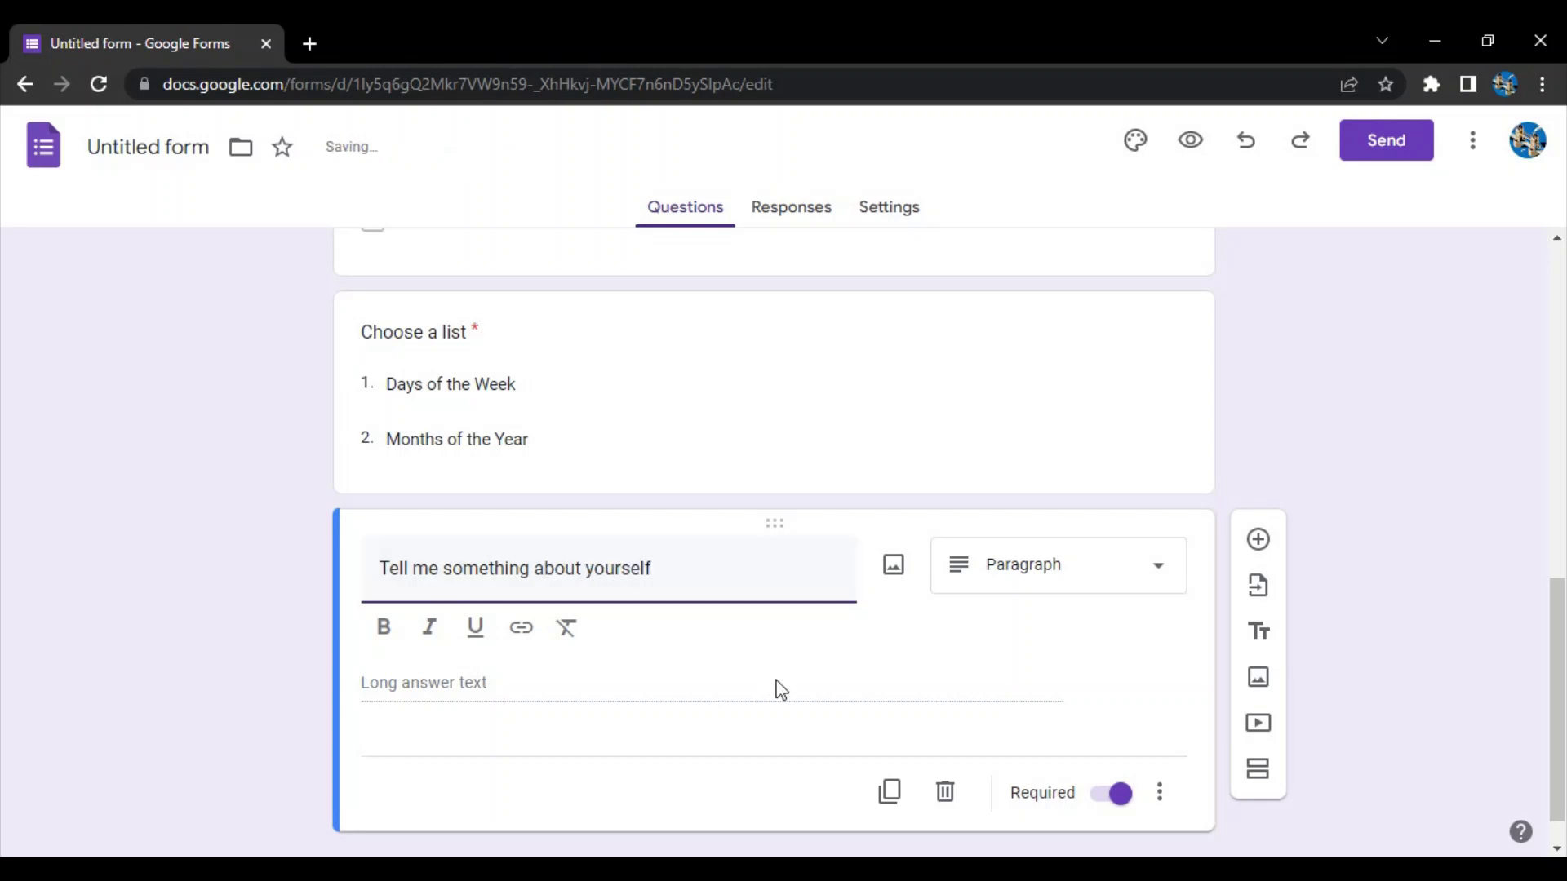
pyautogui.scroll(3, 207, 718)
pyautogui.scroll(-1, 550, 645)
pyautogui.scroll(-3, 550, 645)
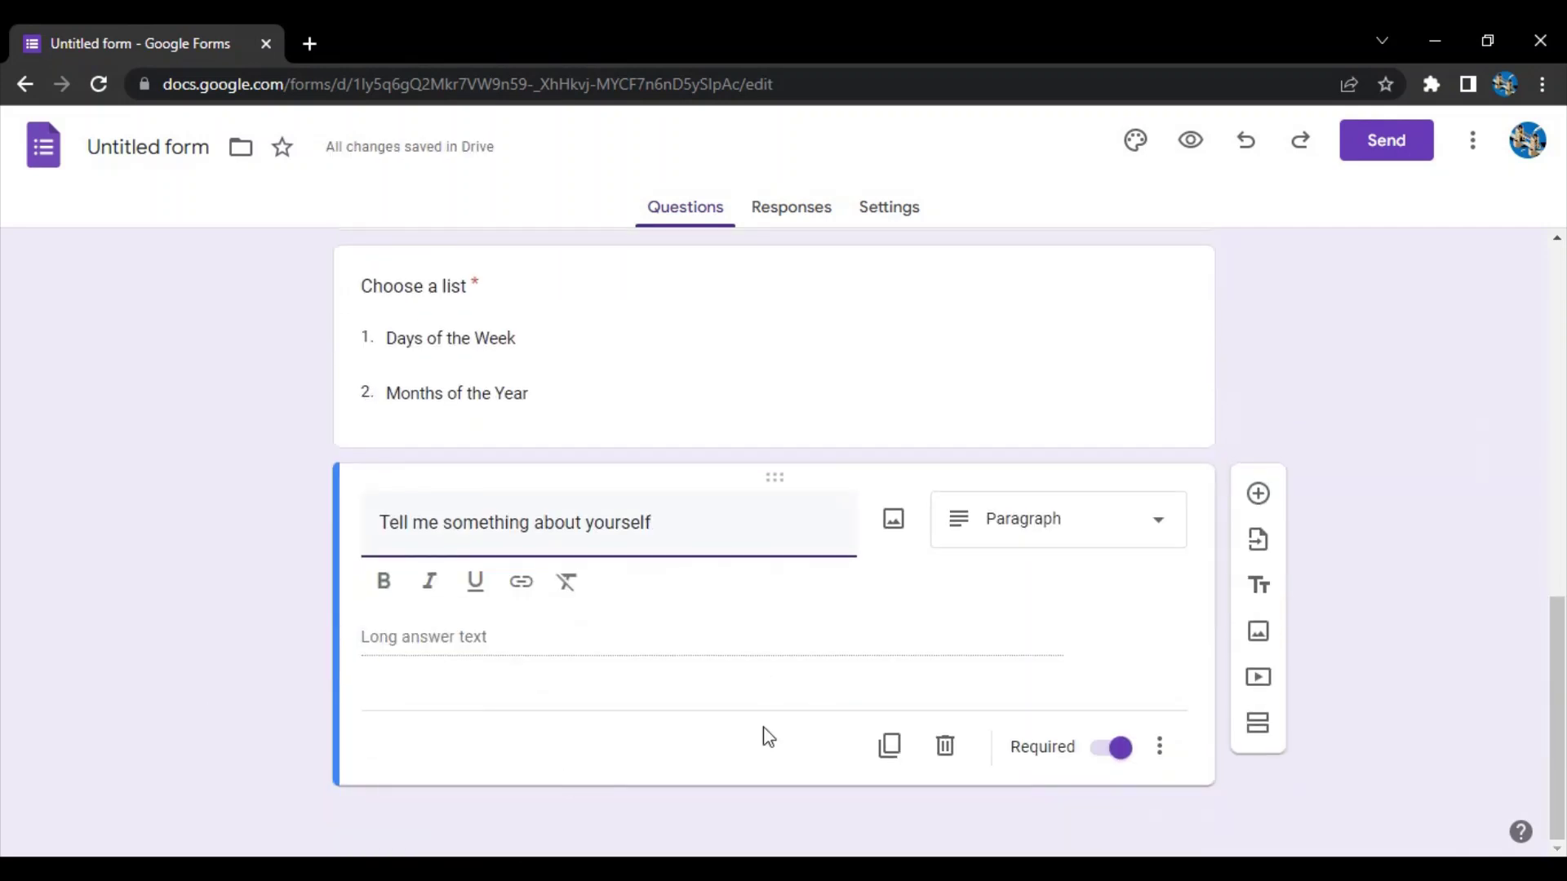
# - Add a Short answer question titled 'Where do you live?' below the paragraph question
pyautogui.click(1259, 494)
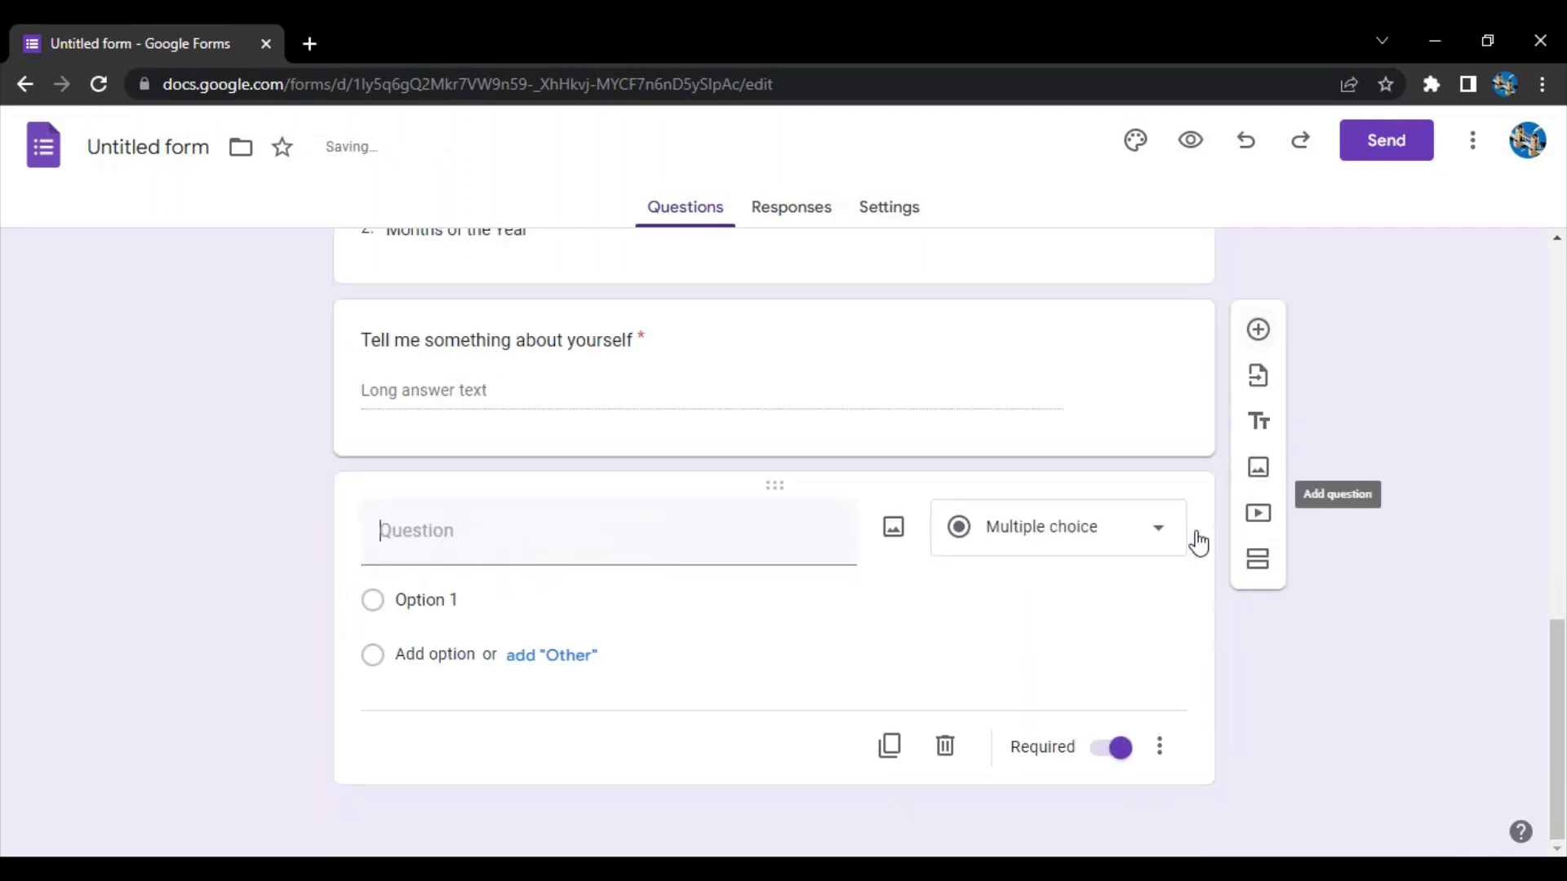
pyautogui.click(1074, 525)
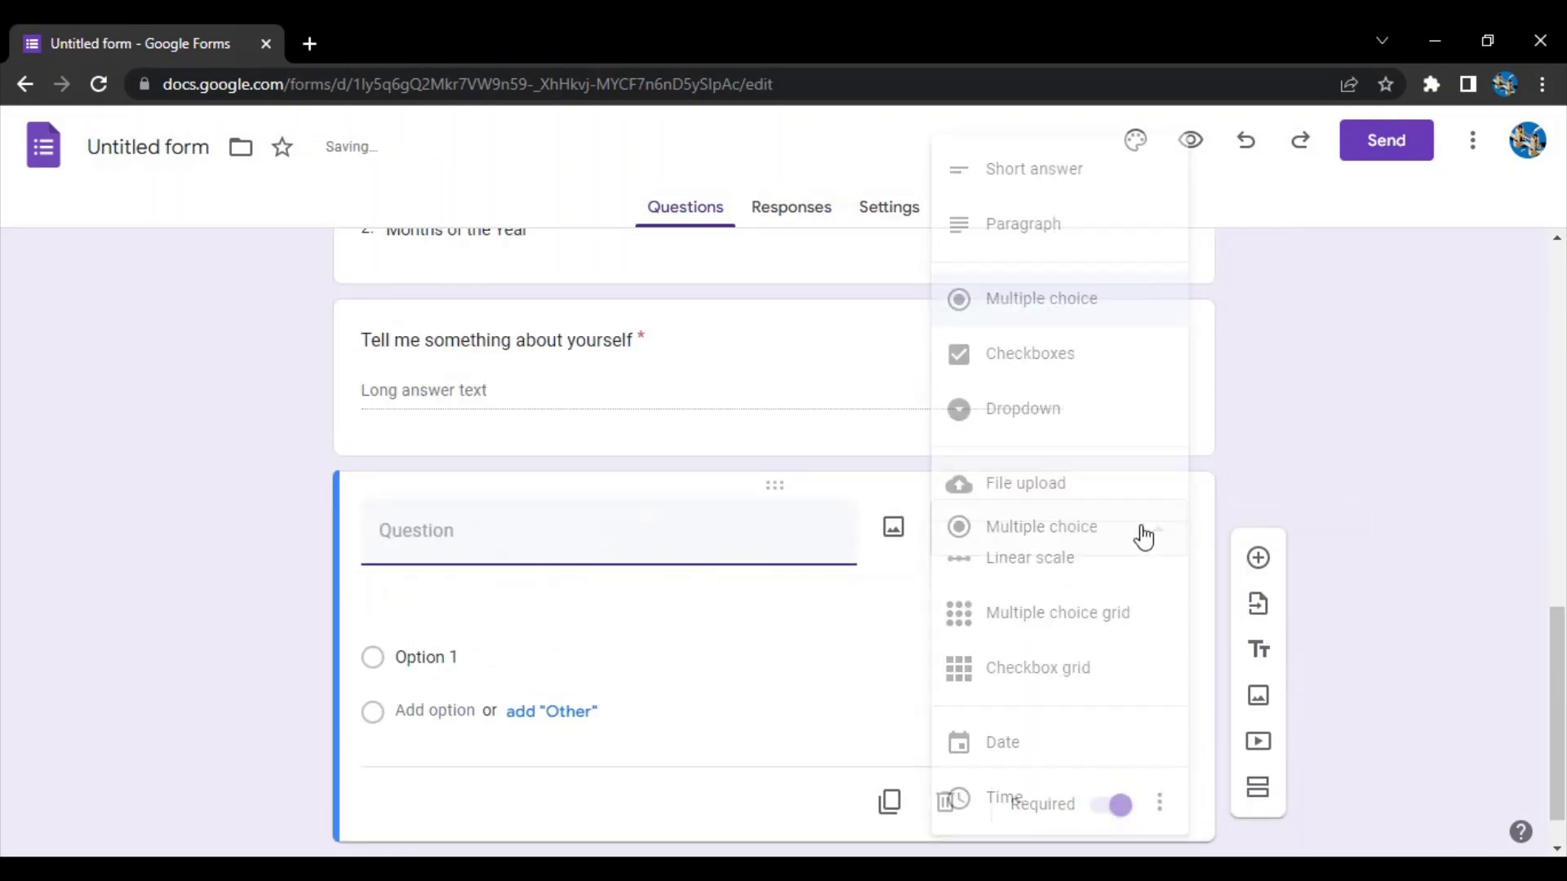
pyautogui.click(1088, 196)
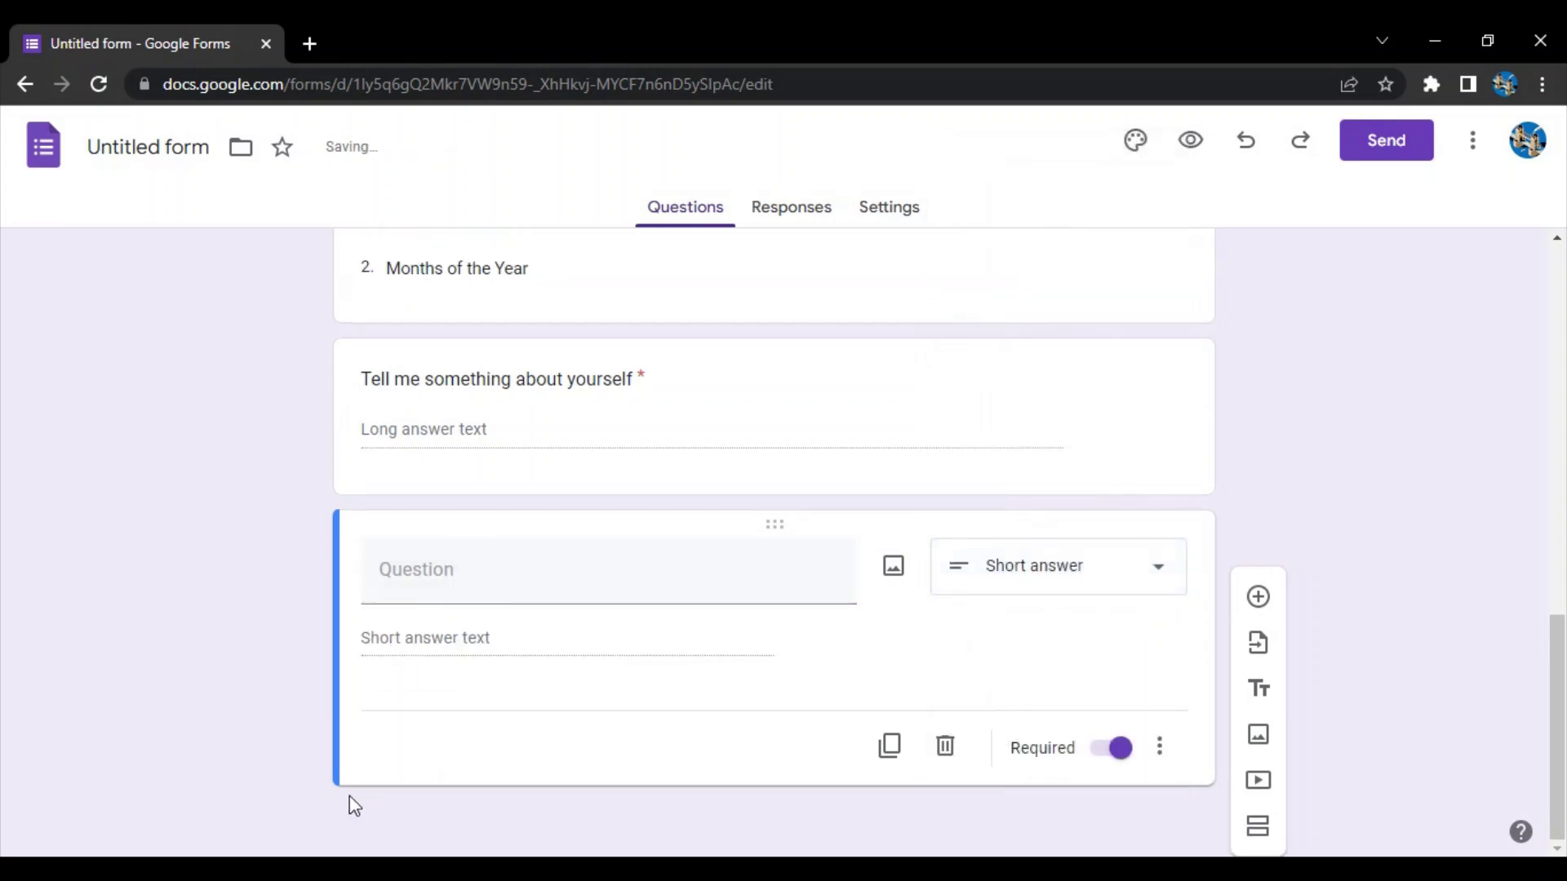
pyautogui.click(539, 597)
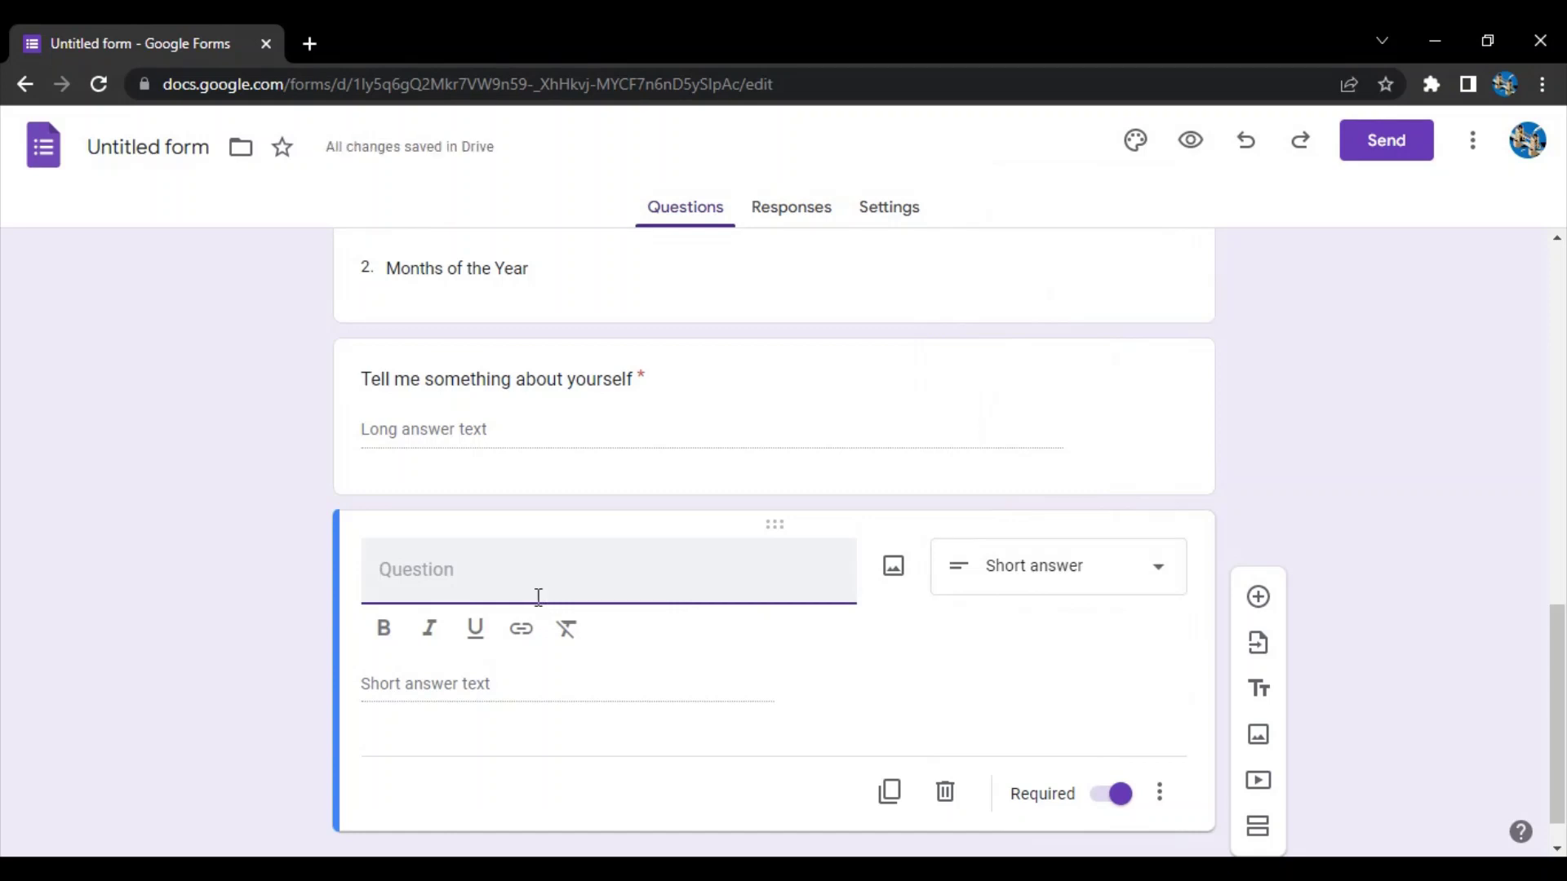
pyautogui.write('Where do you live?')
pyautogui.scroll(2, 766, 696)
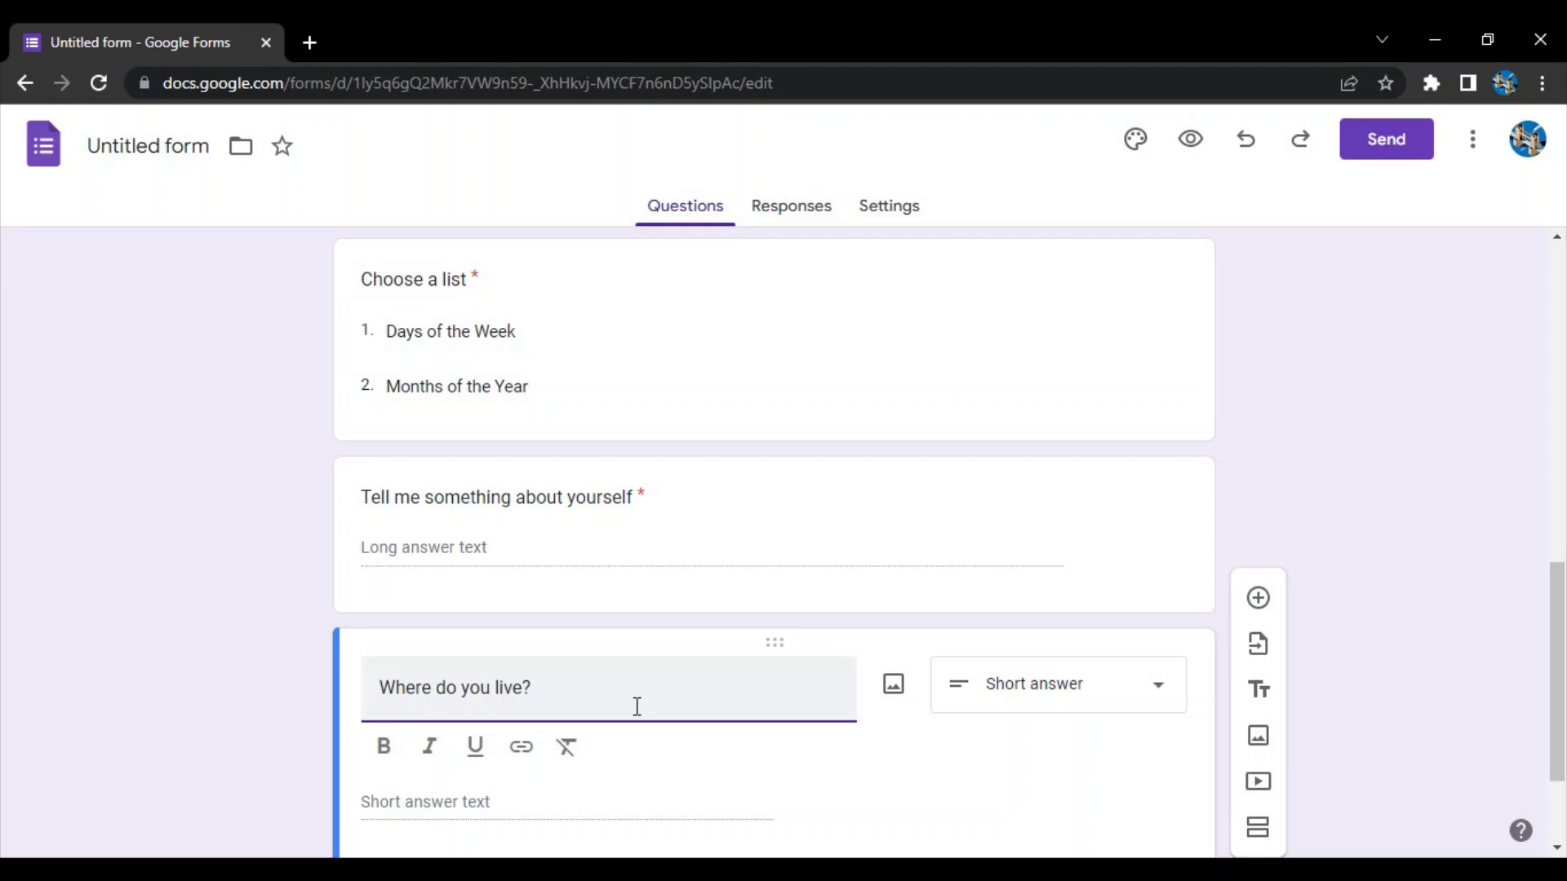
pyautogui.scroll(-2, 850, 650)
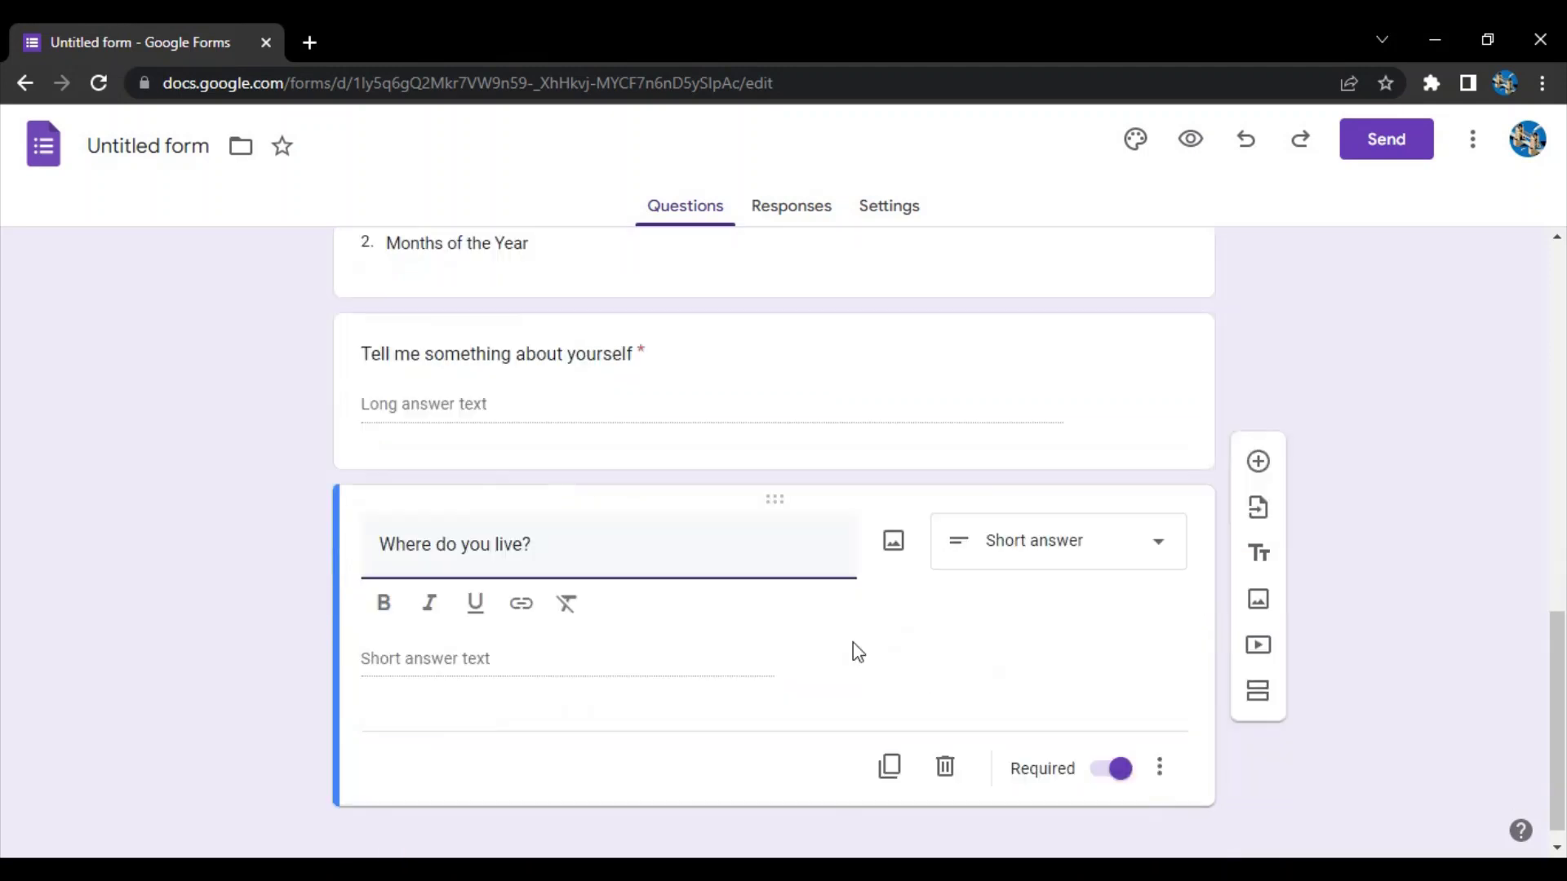
# - Add another question and set its type to File upload
pyautogui.click(1263, 492)
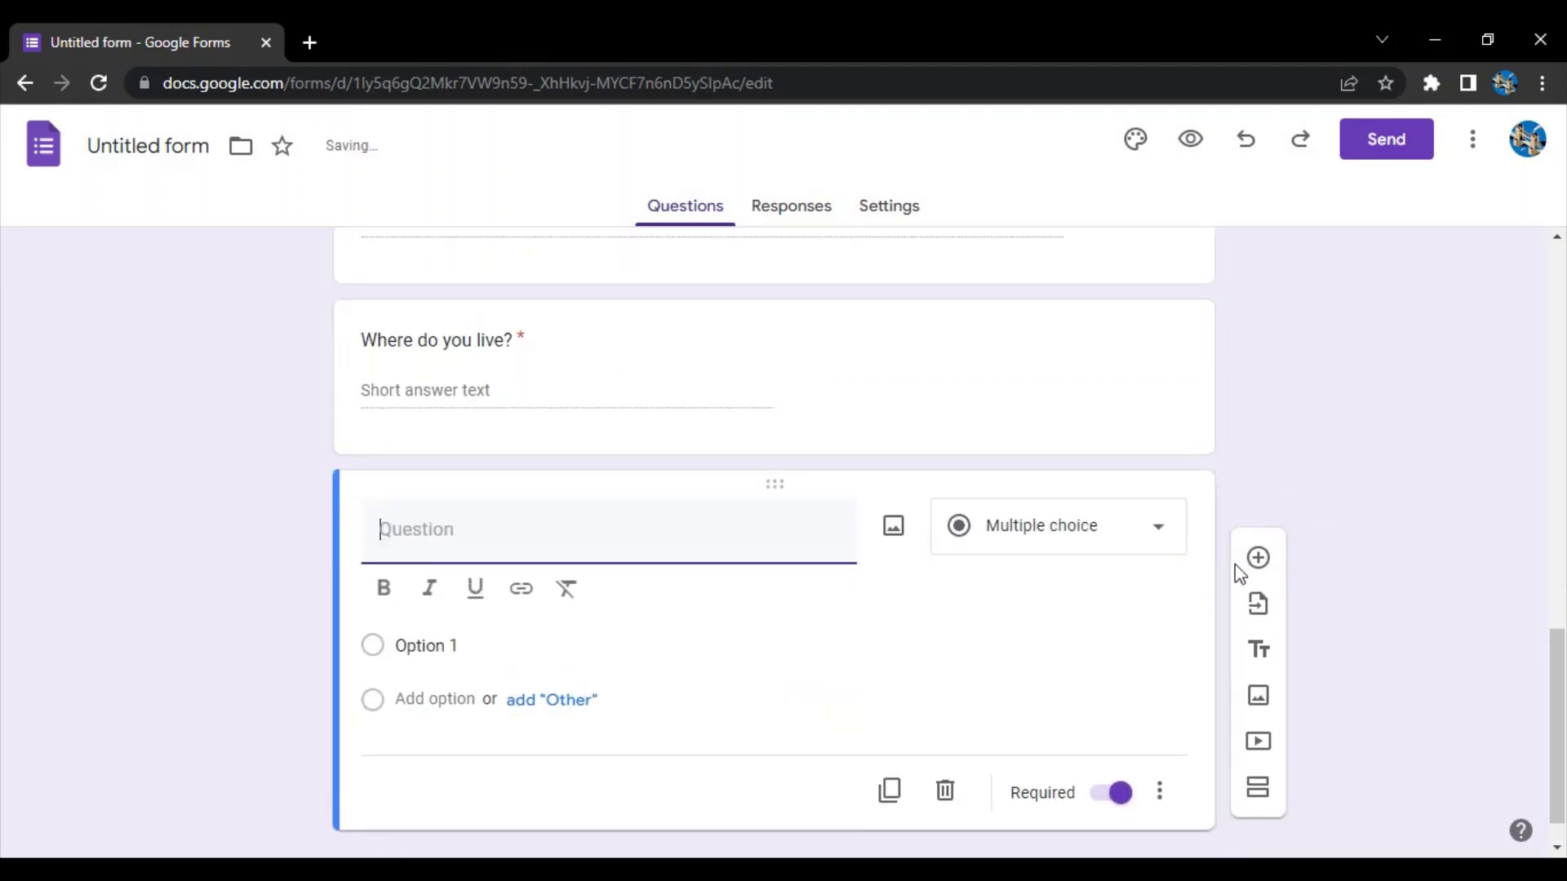
pyautogui.click(1152, 528)
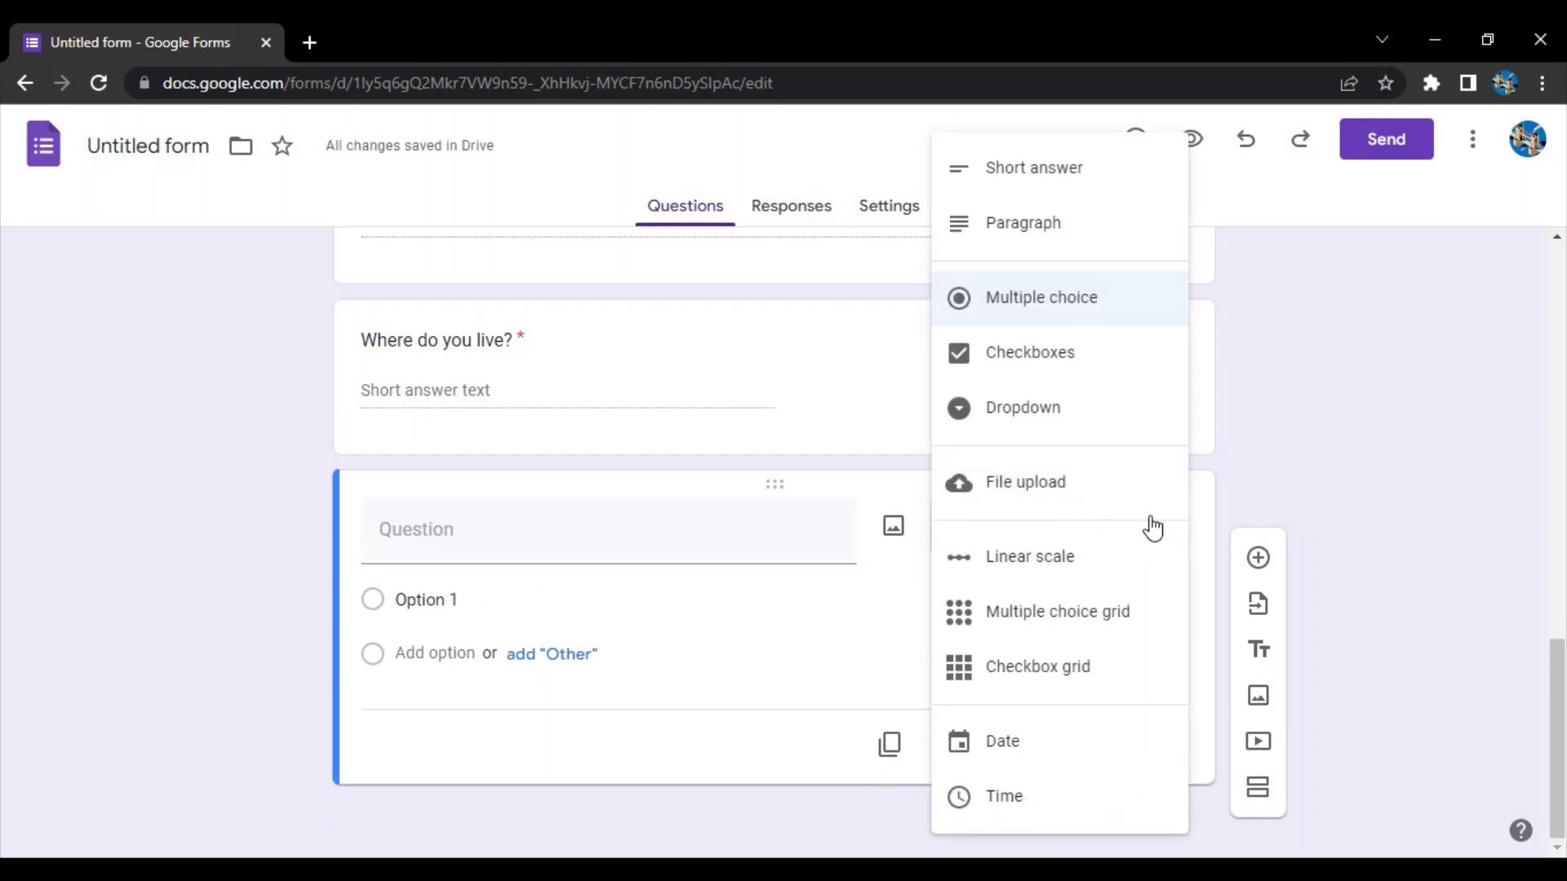
pyautogui.click(1057, 490)
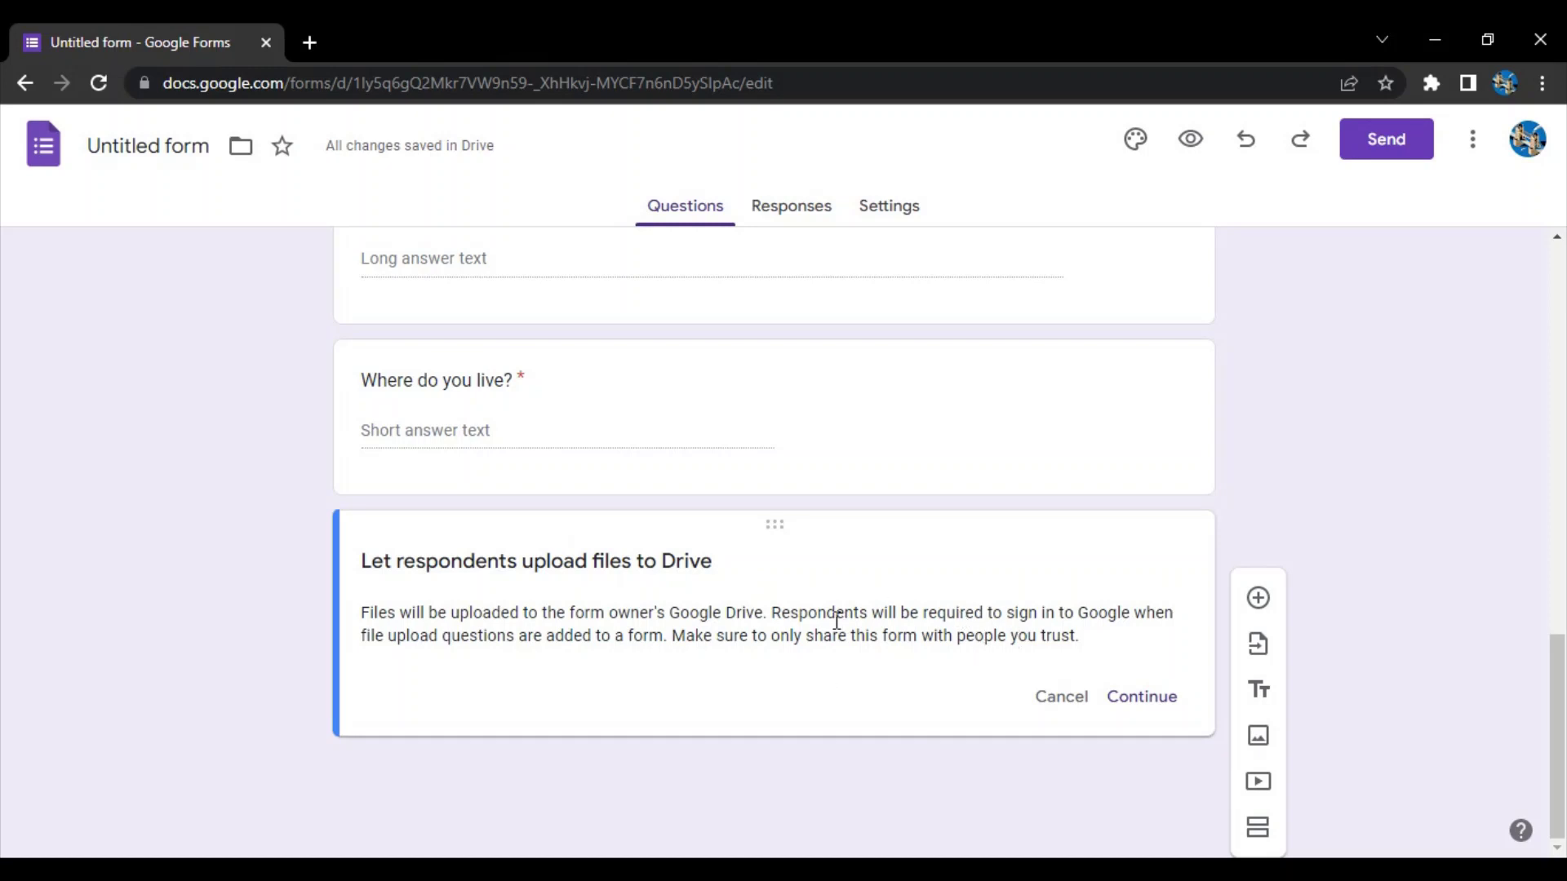
# - Accept Drive uploads and make 'Upload your resume' accept only PDF files up to 1 MB
pyautogui.click(1131, 715)
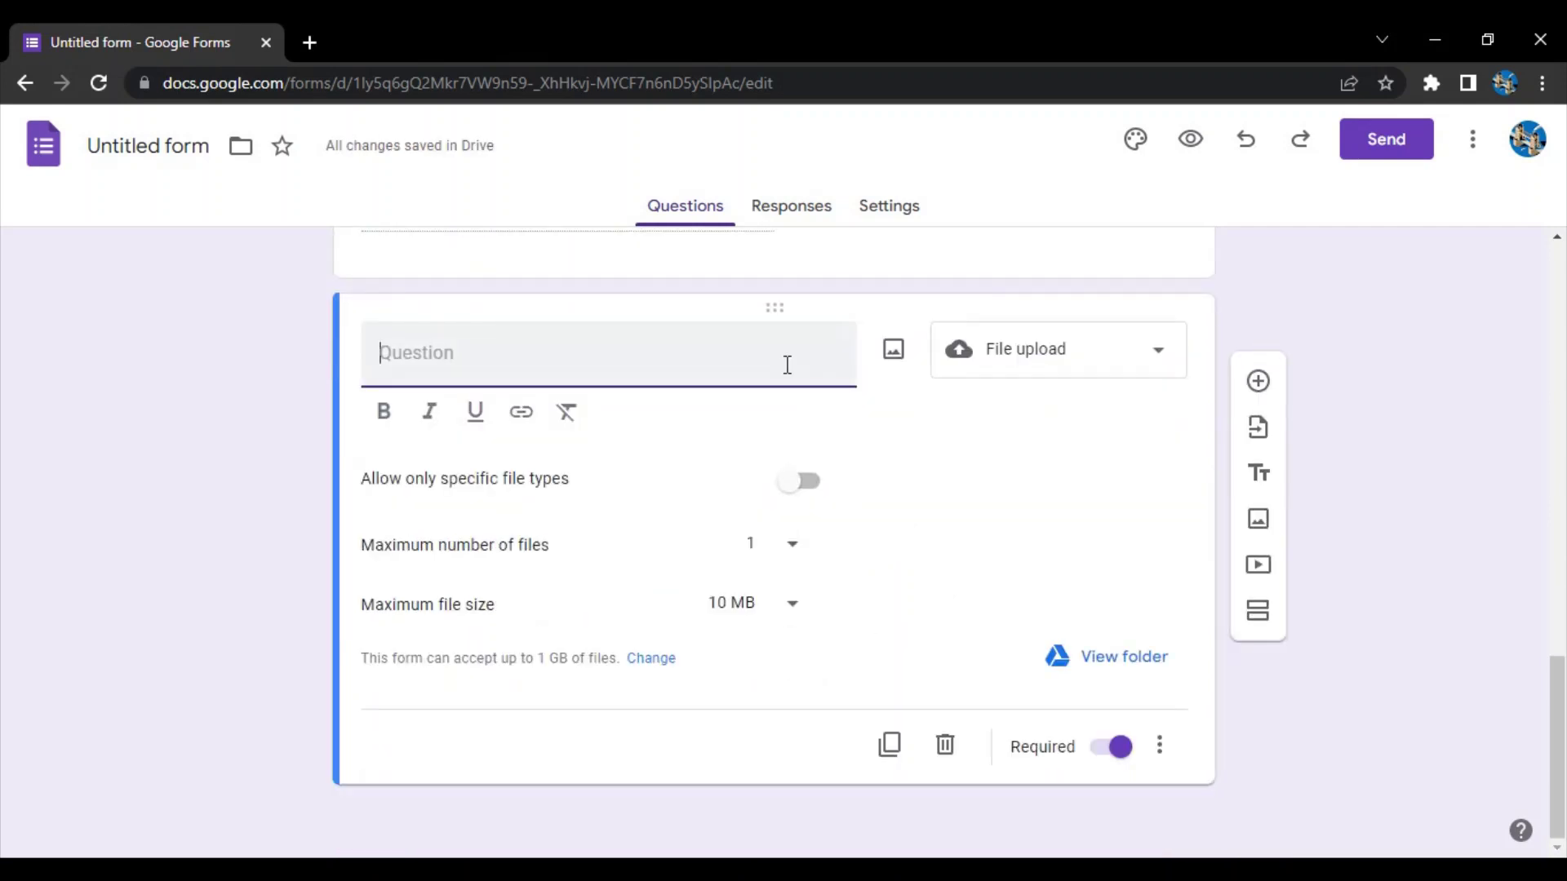
pyautogui.write('Upload your resume')
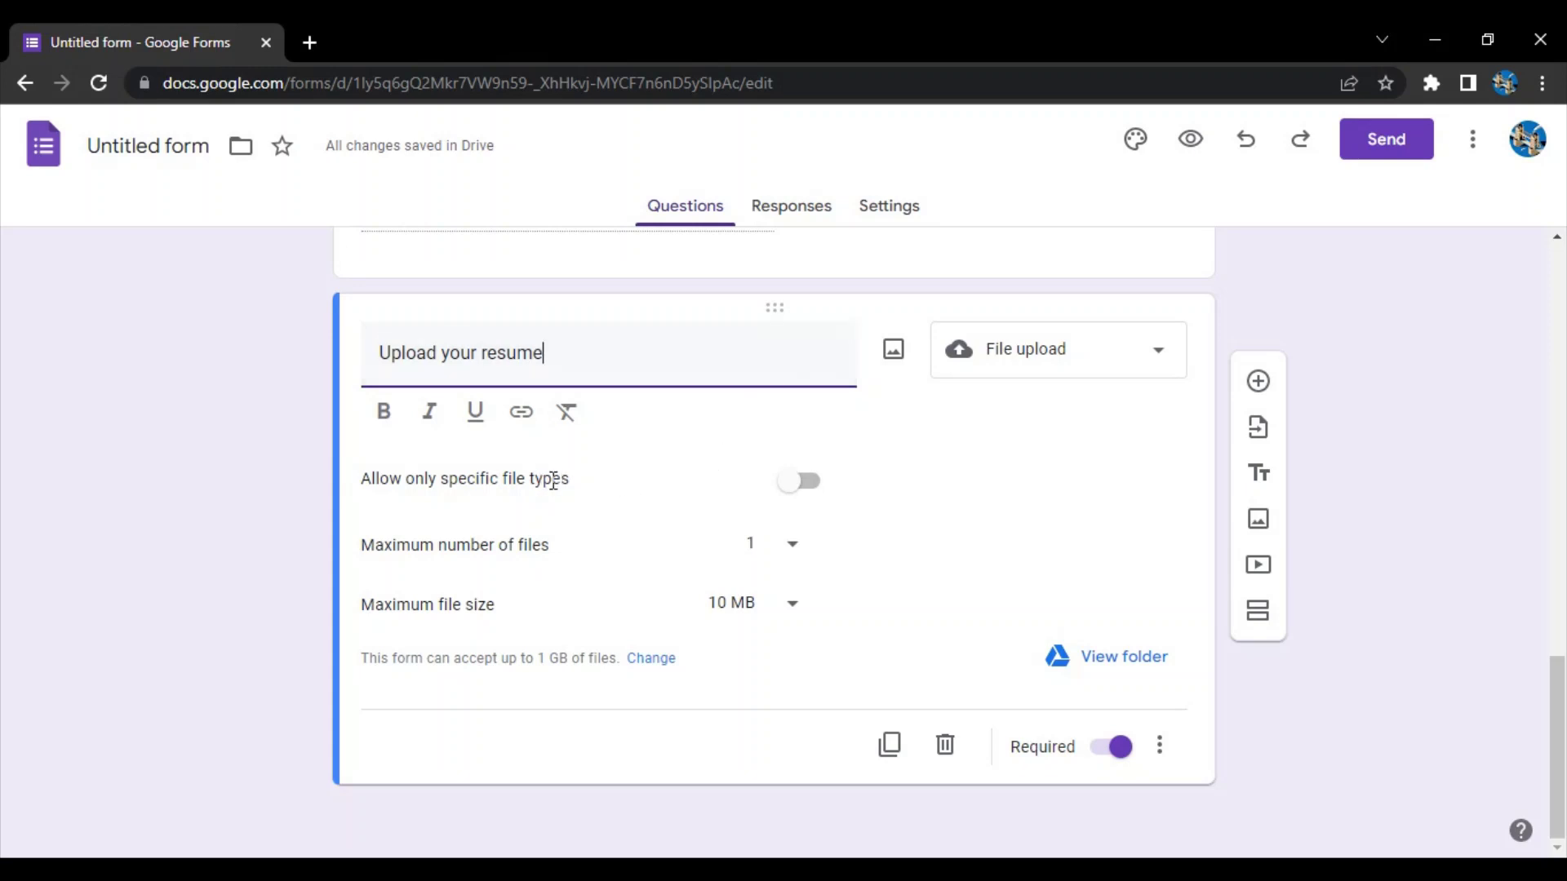
pyautogui.click(791, 481)
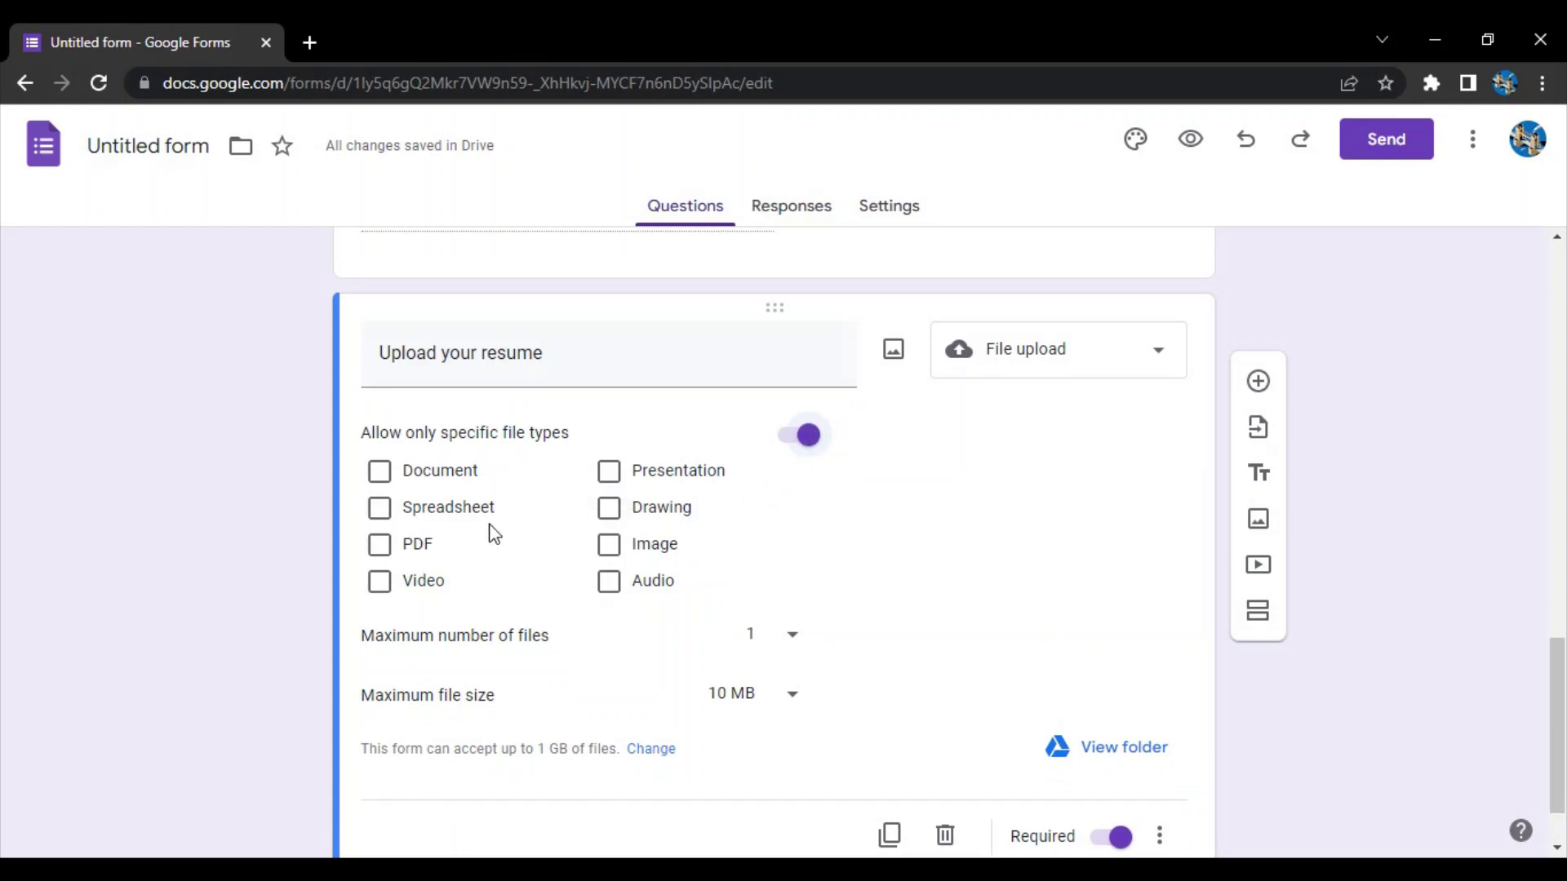
pyautogui.click(430, 545)
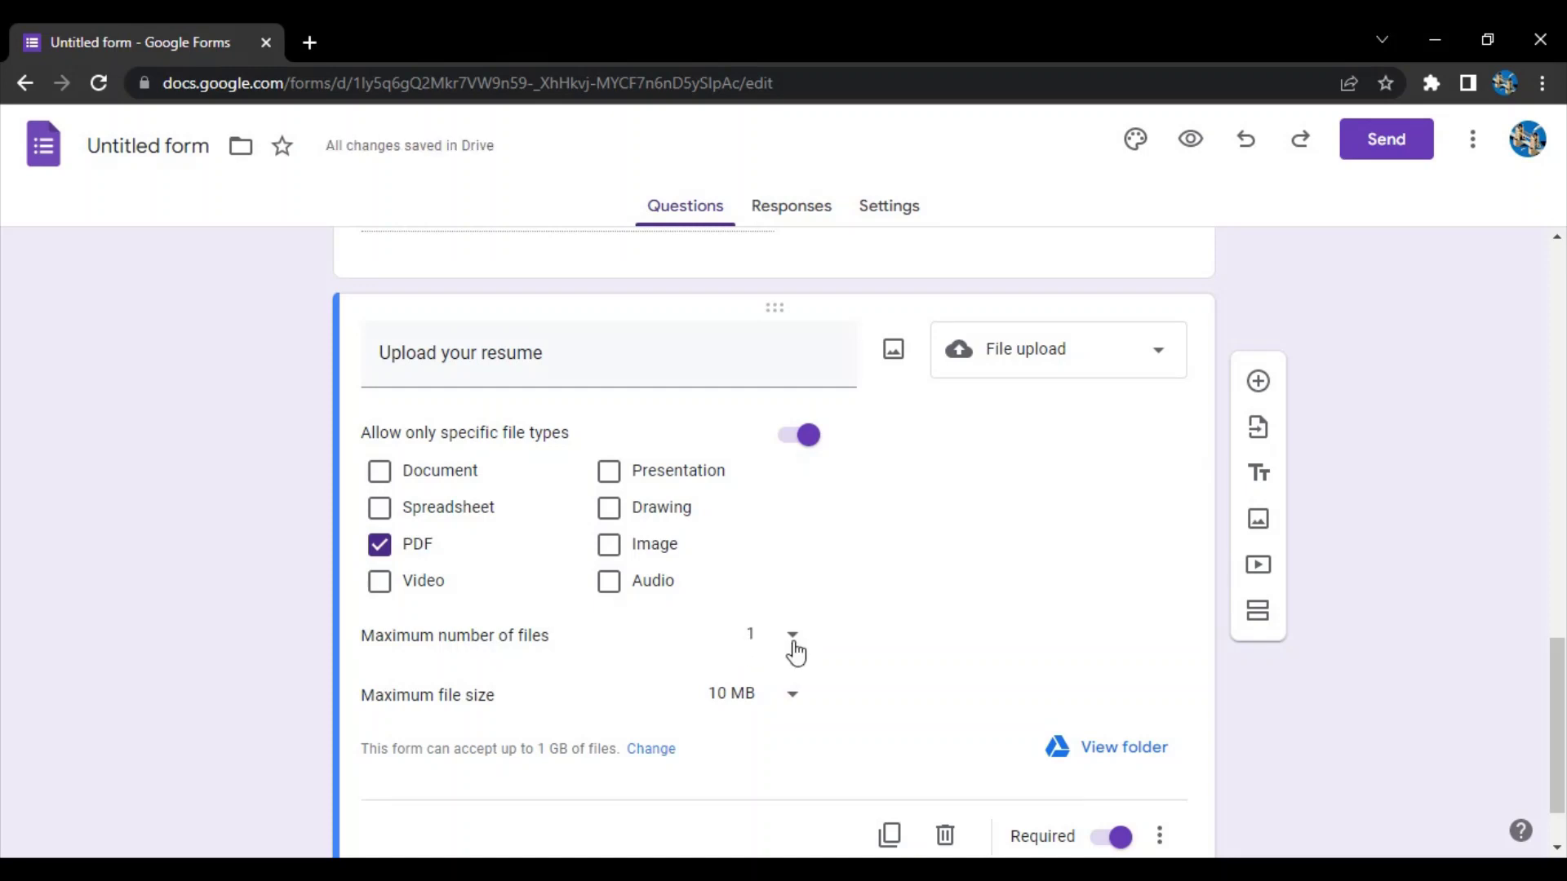
pyautogui.scroll(-1, 791, 622)
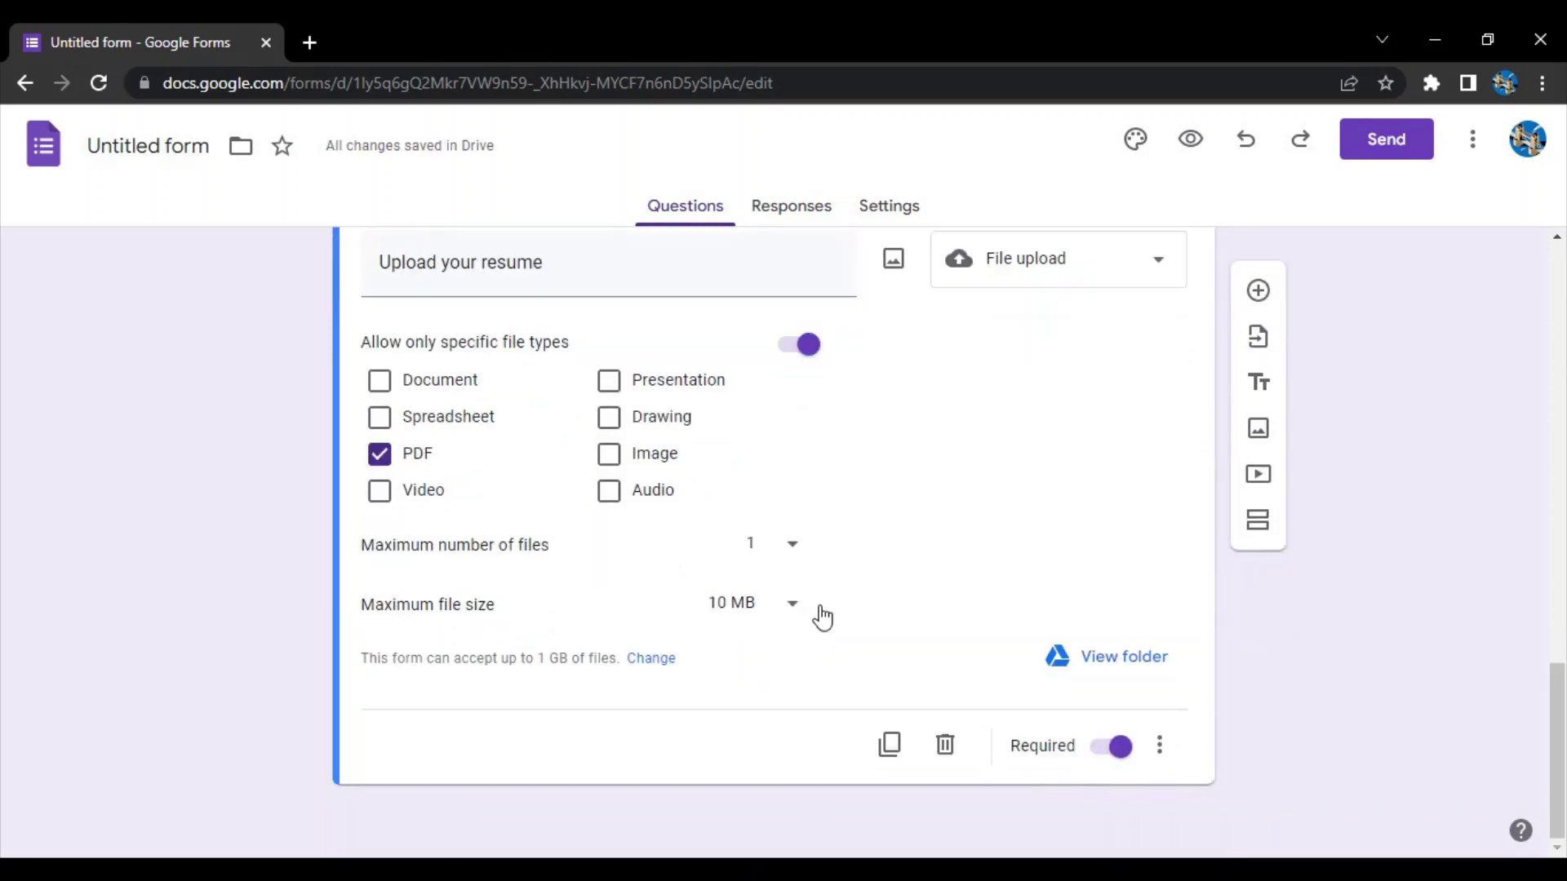
pyautogui.click(774, 618)
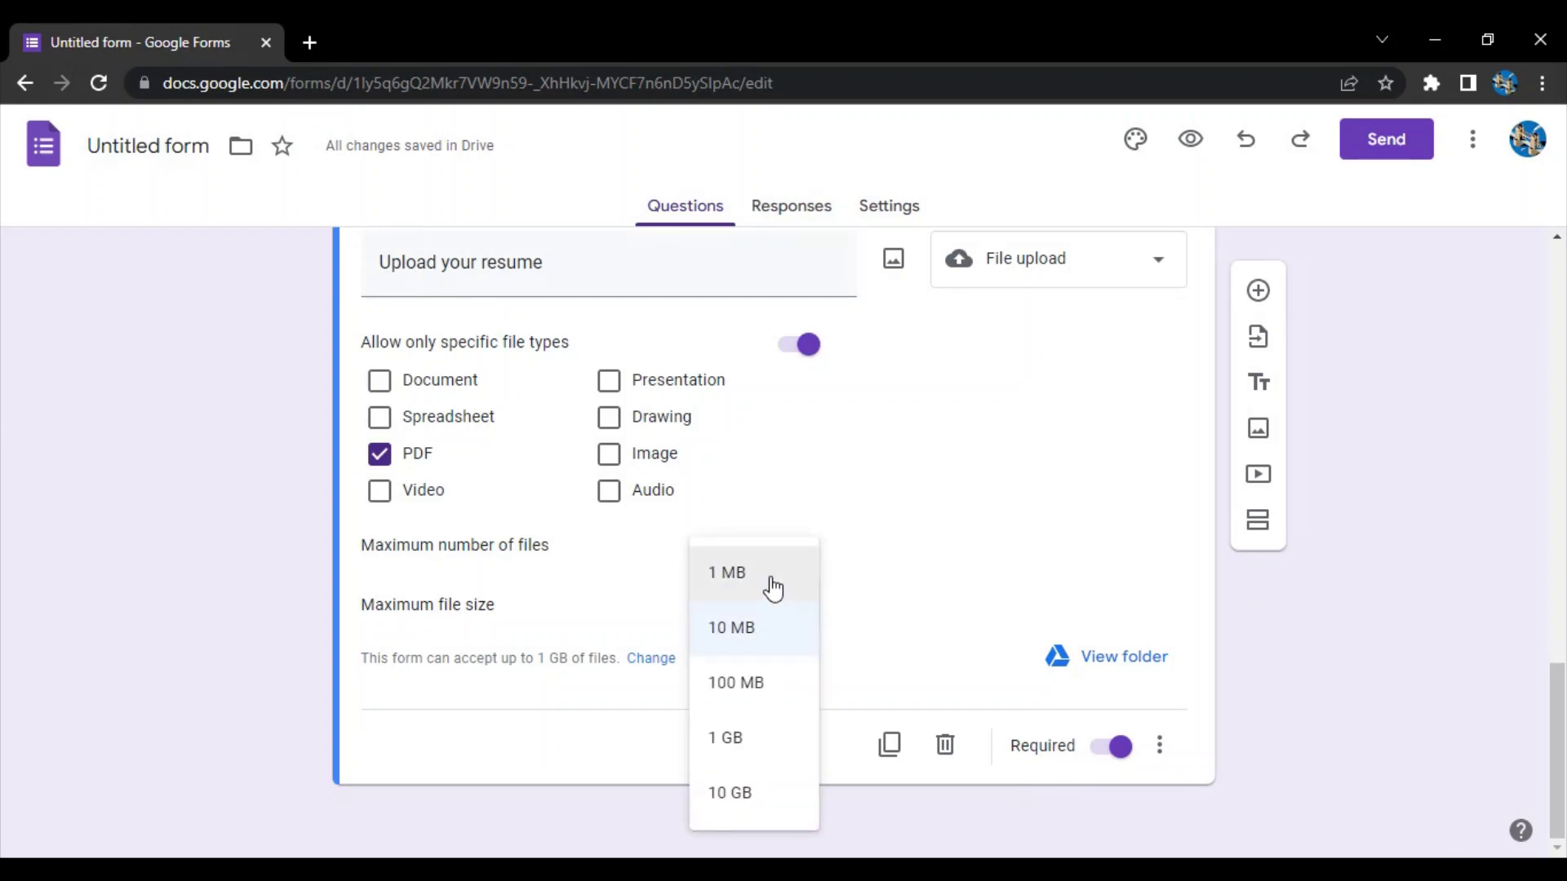
pyautogui.click(771, 578)
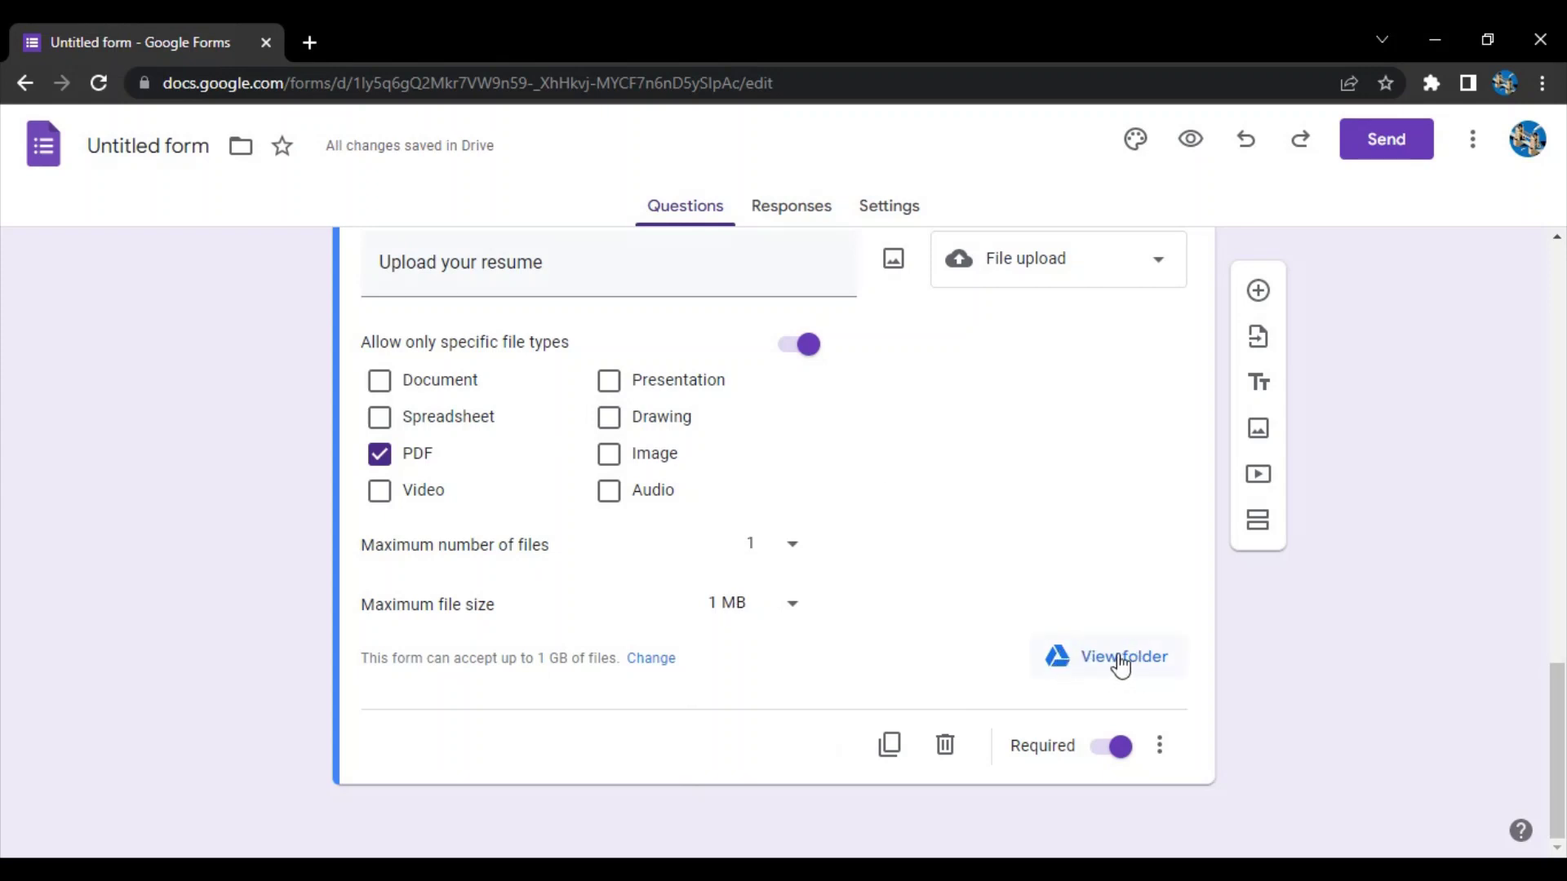
pyautogui.click(1161, 263)
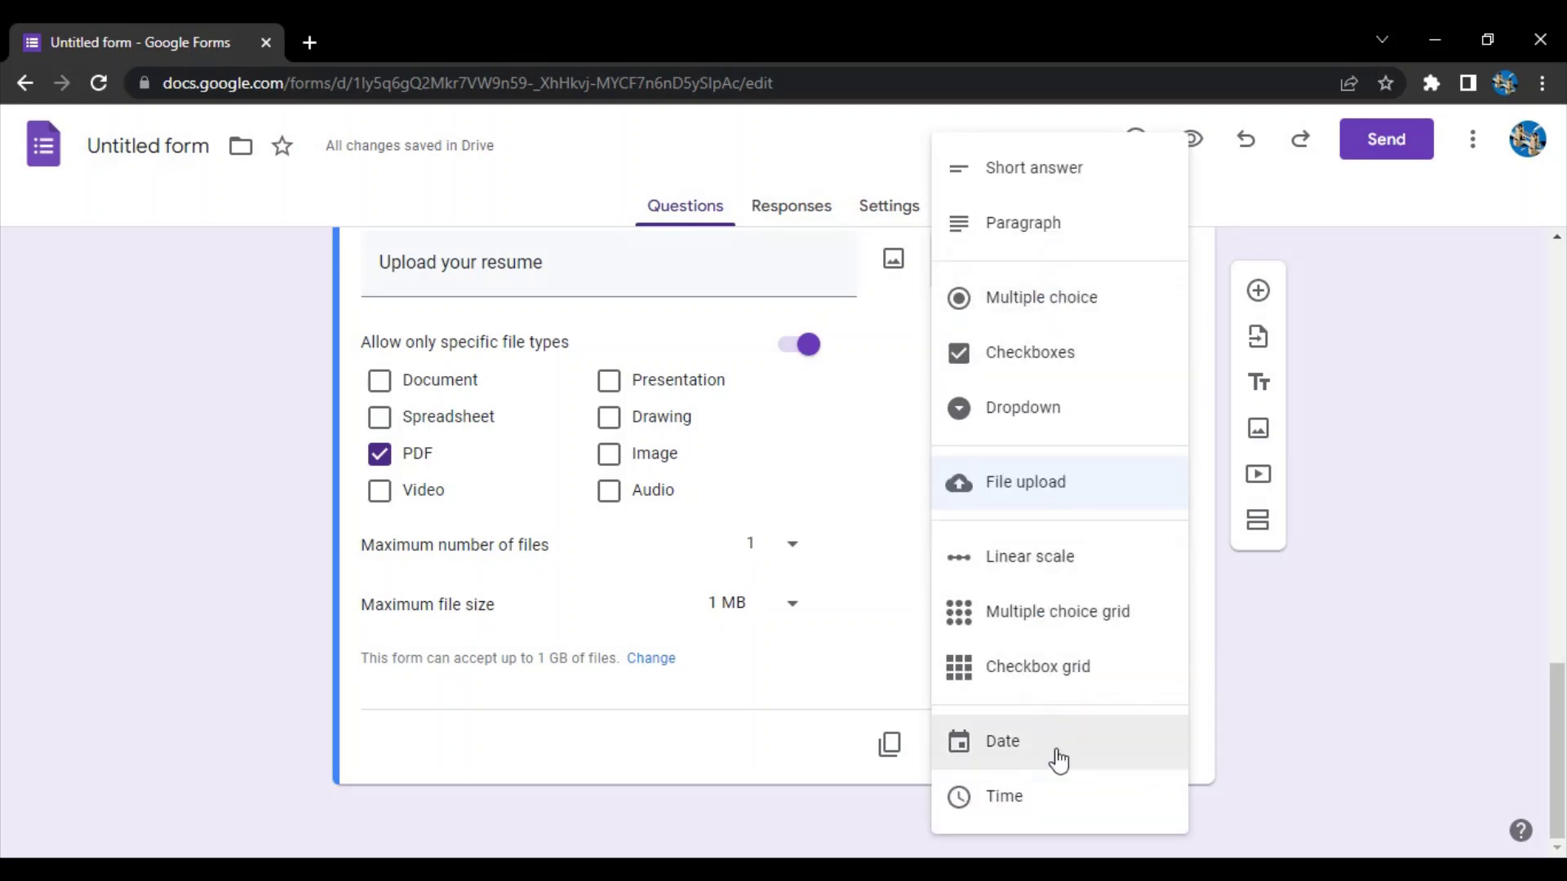
pyautogui.click(1359, 667)
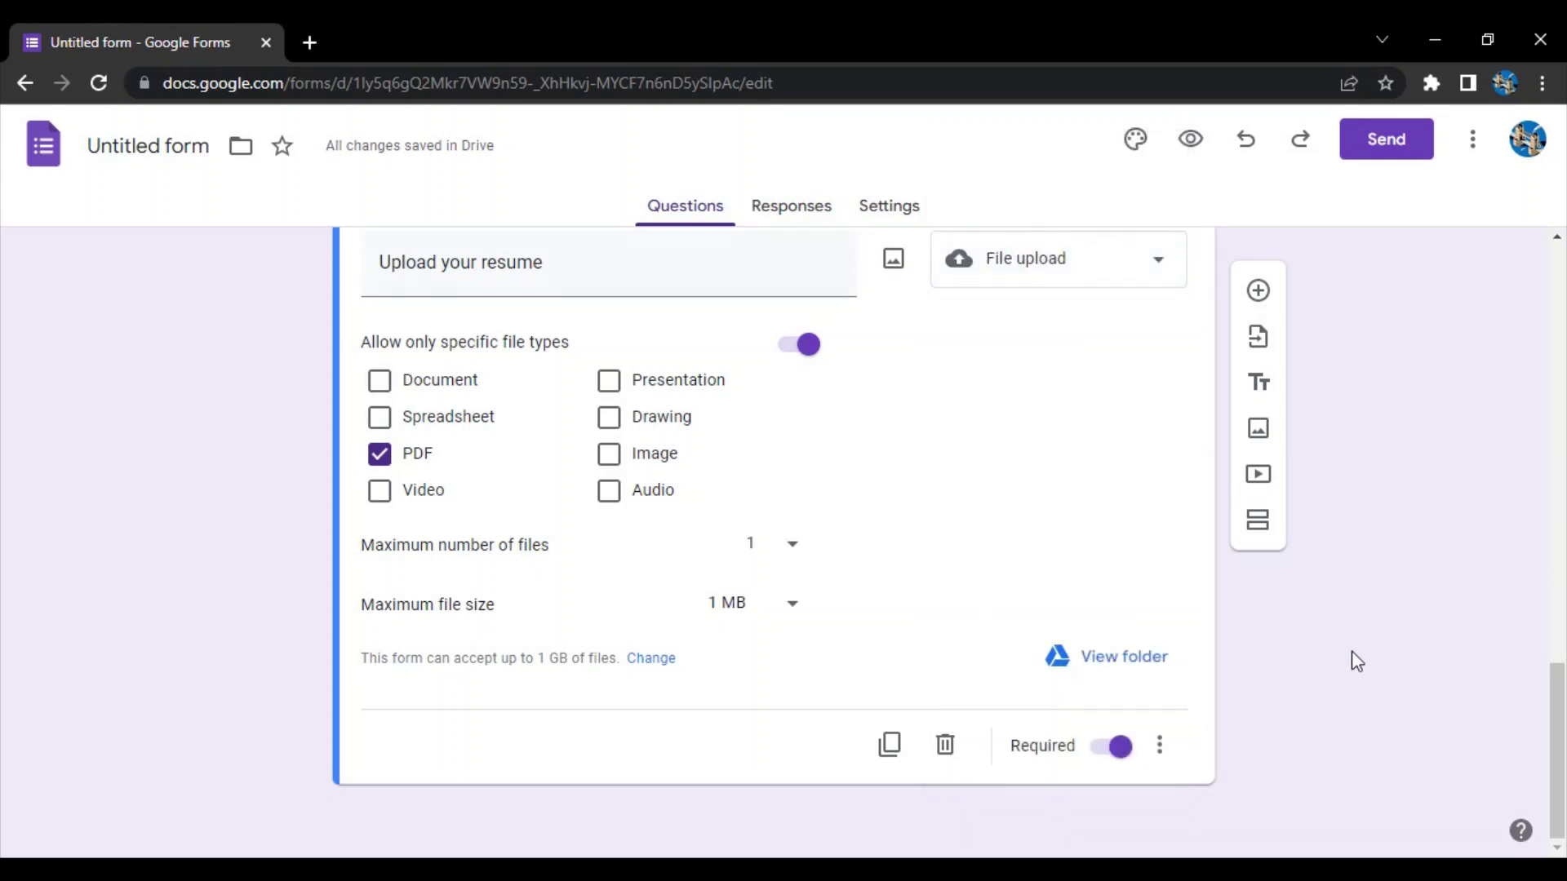